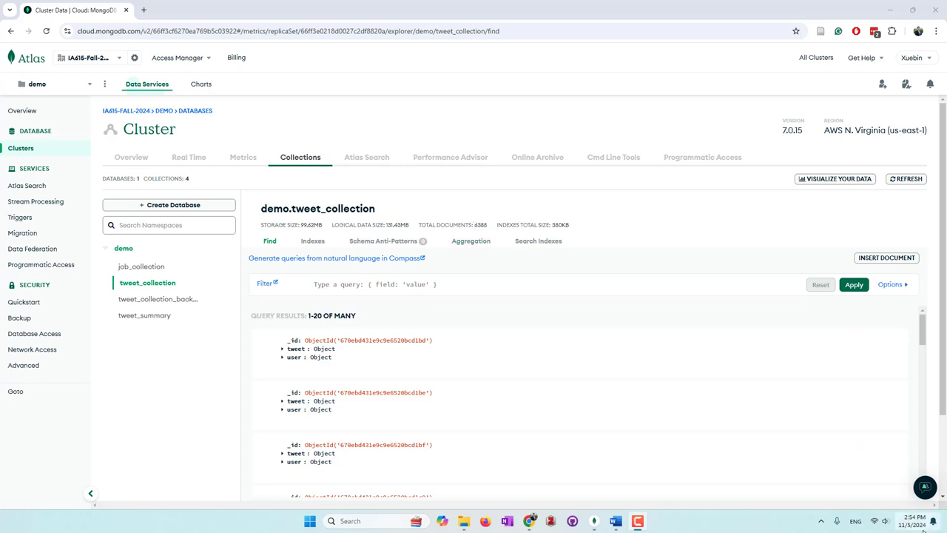
Step: Expand the first document in demo.tweet_collection, collapse its embedding array, and examine its tweet and user fields
{"action": "mouse_move", "coordinate": [912, 530]}
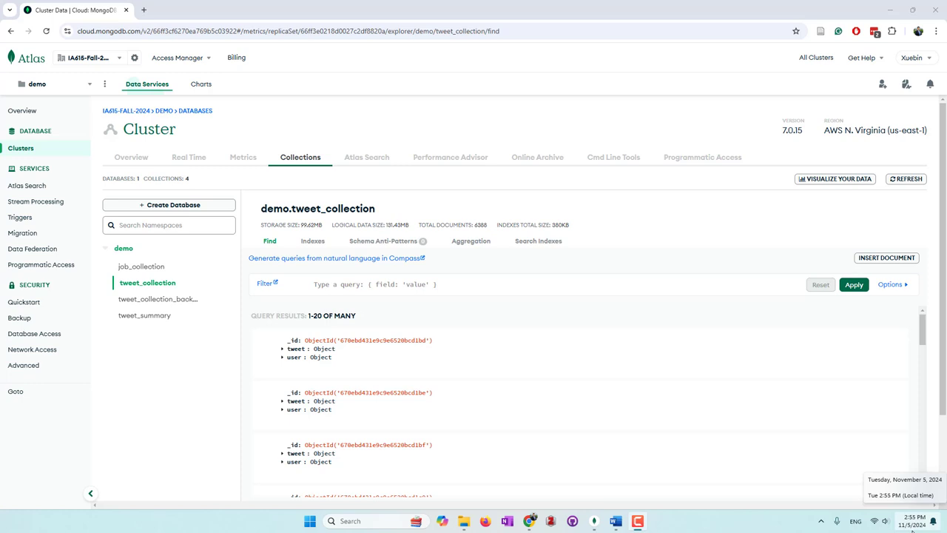
{"action": "left_click", "coordinate": [267, 340]}
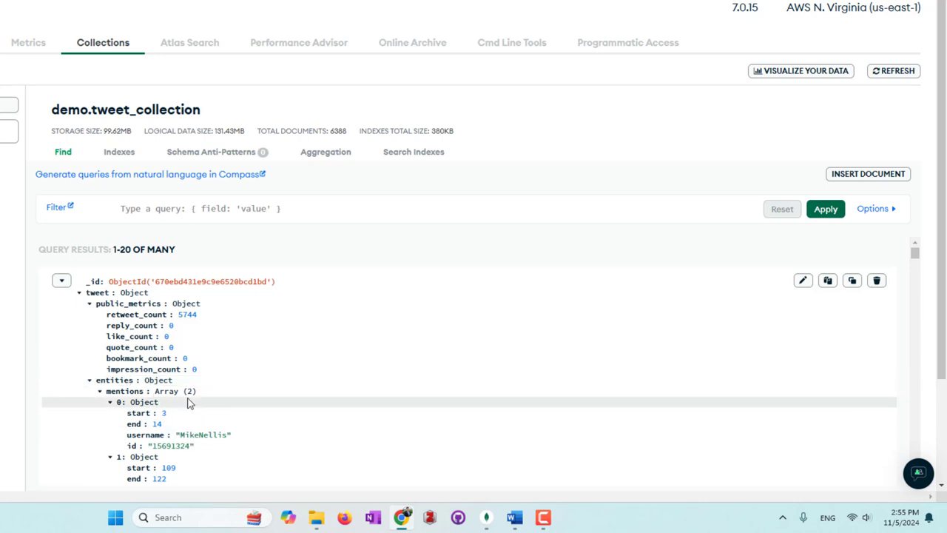
{"action": "scroll", "coordinate": [185, 402], "scroll_direction": "down", "scroll_amount": 3}
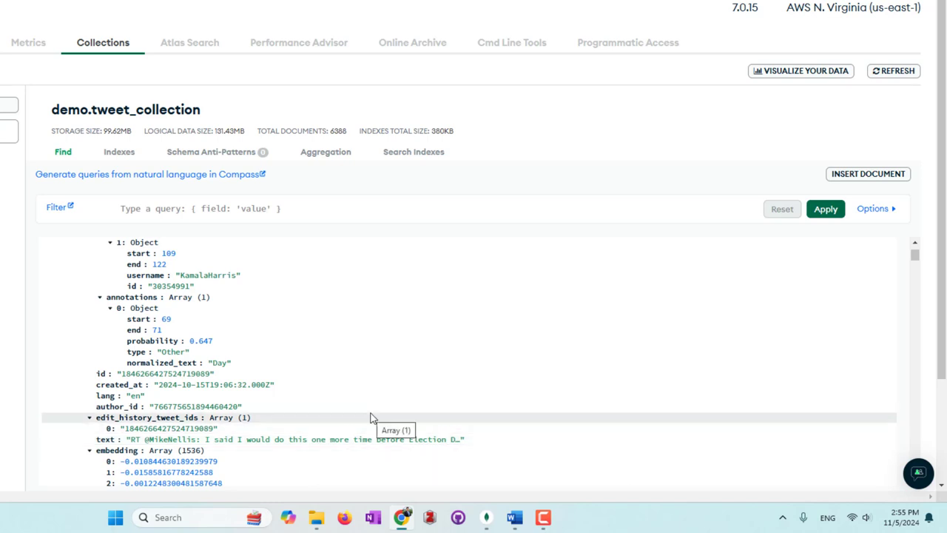
{"action": "scroll", "coordinate": [308, 396], "scroll_direction": "down", "scroll_amount": 3}
{"action": "scroll", "coordinate": [296, 398], "scroll_direction": "up", "scroll_amount": 3}
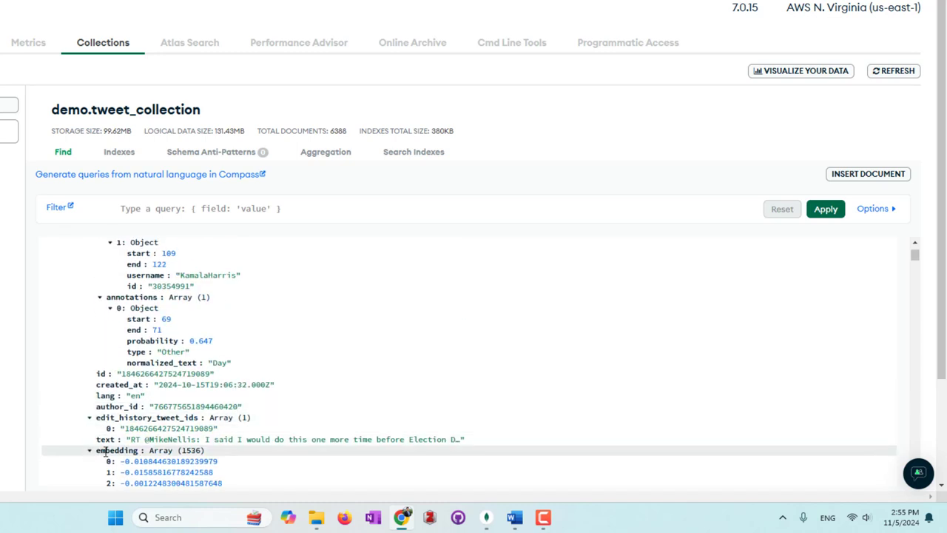
{"action": "left_click", "coordinate": [103, 449]}
{"action": "scroll", "coordinate": [211, 400], "scroll_direction": "down", "scroll_amount": 3}
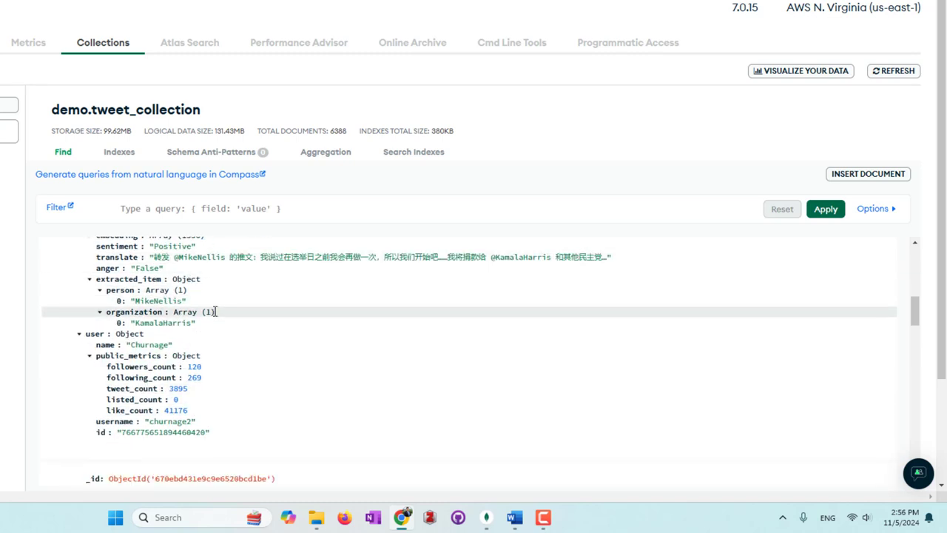
{"action": "scroll", "coordinate": [217, 338], "scroll_direction": "up", "scroll_amount": 3}
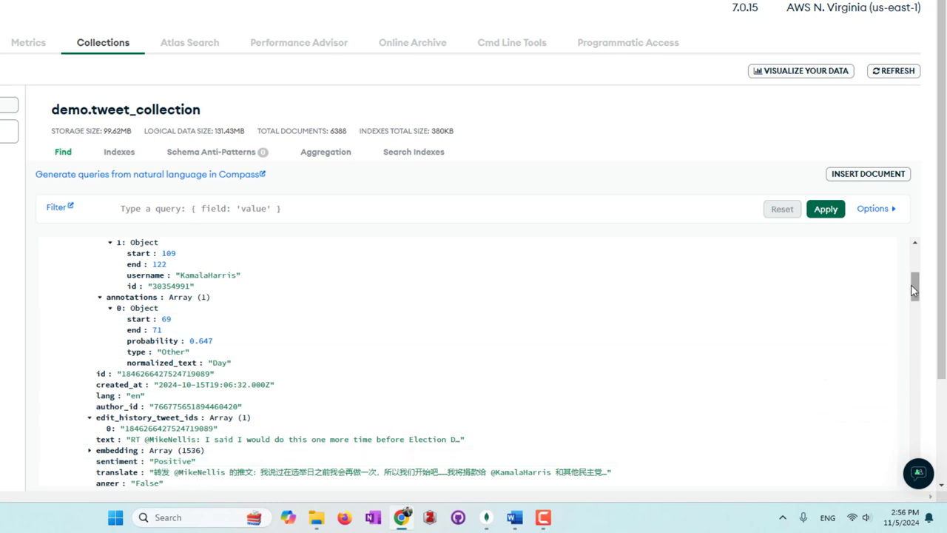
{"action": "left_click_drag", "start_coordinate": [911, 284], "coordinate": [914, 305]}
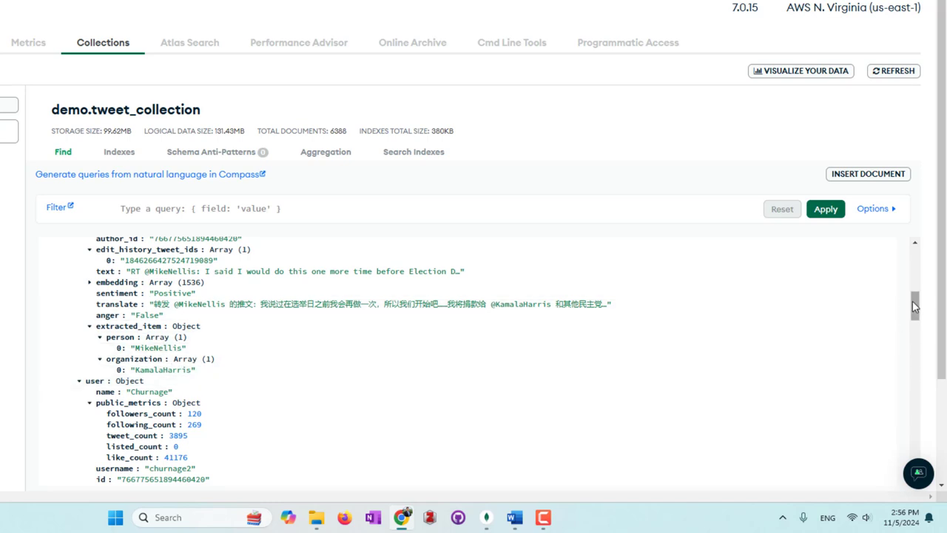
{"action": "left_click_drag", "start_coordinate": [913, 301], "coordinate": [914, 312]}
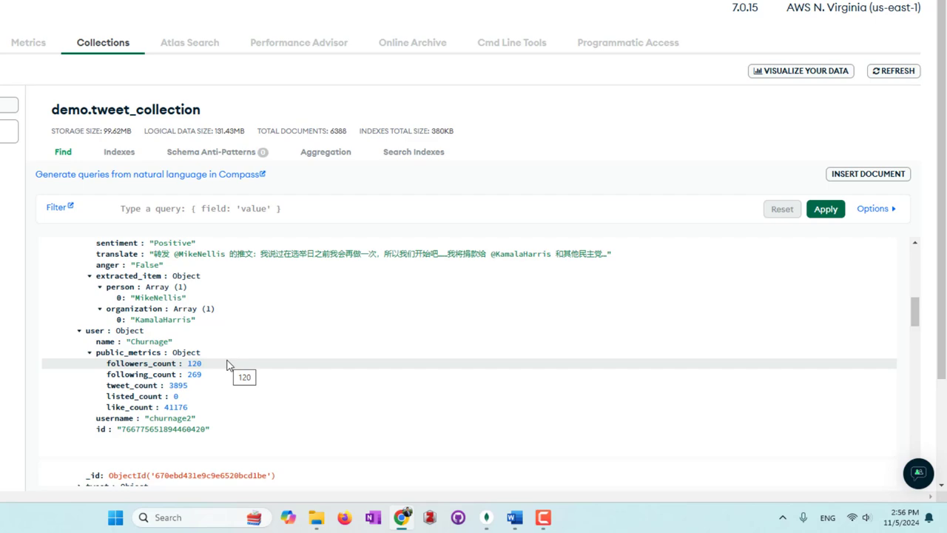
{"action": "scroll", "coordinate": [342, 398], "scroll_direction": "up", "scroll_amount": 5}
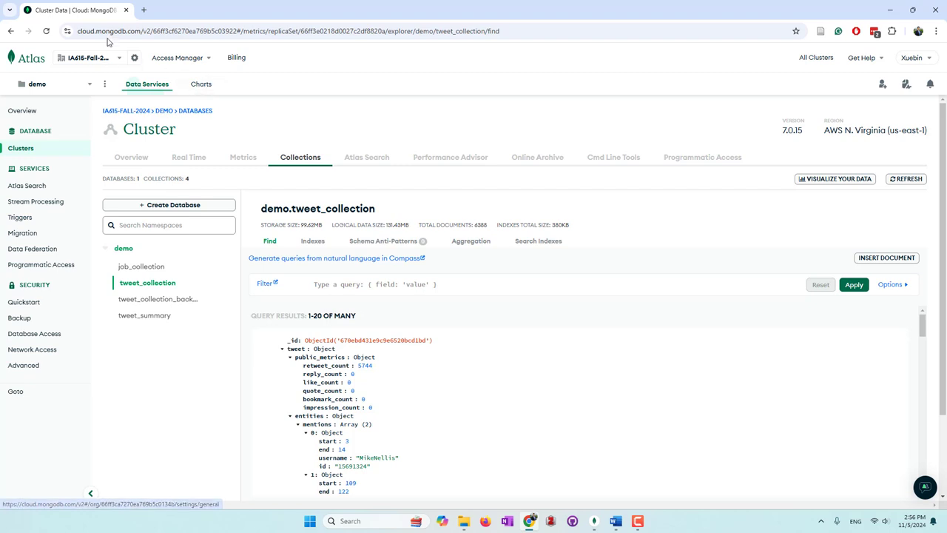
Step: Create a new Charts dashboard titled "demo" with no description
{"action": "left_click", "coordinate": [197, 85]}
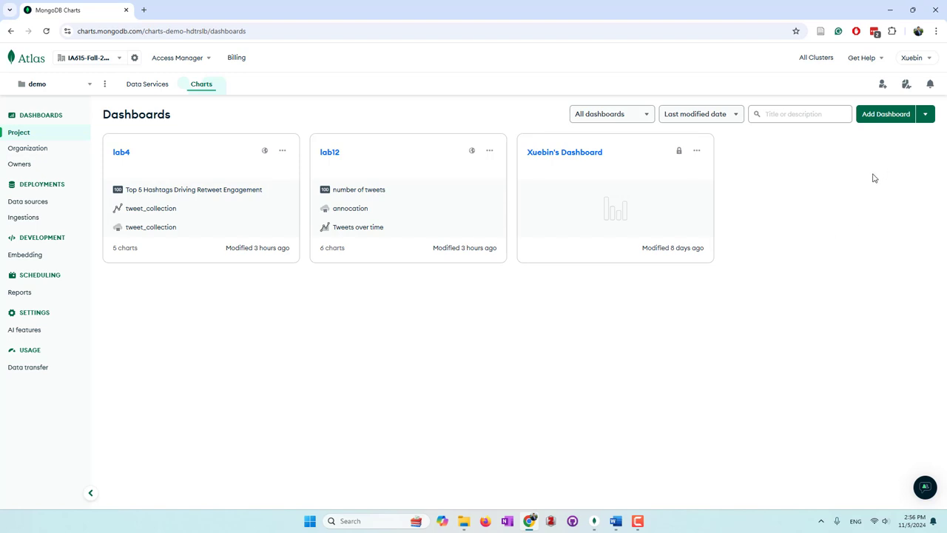
{"action": "left_click", "coordinate": [906, 116]}
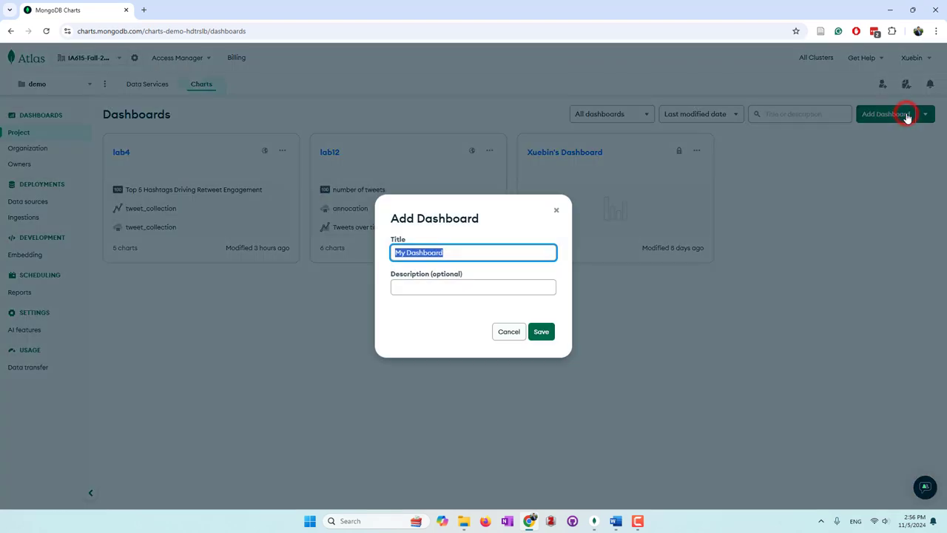
{"action": "type", "text": "demo"}
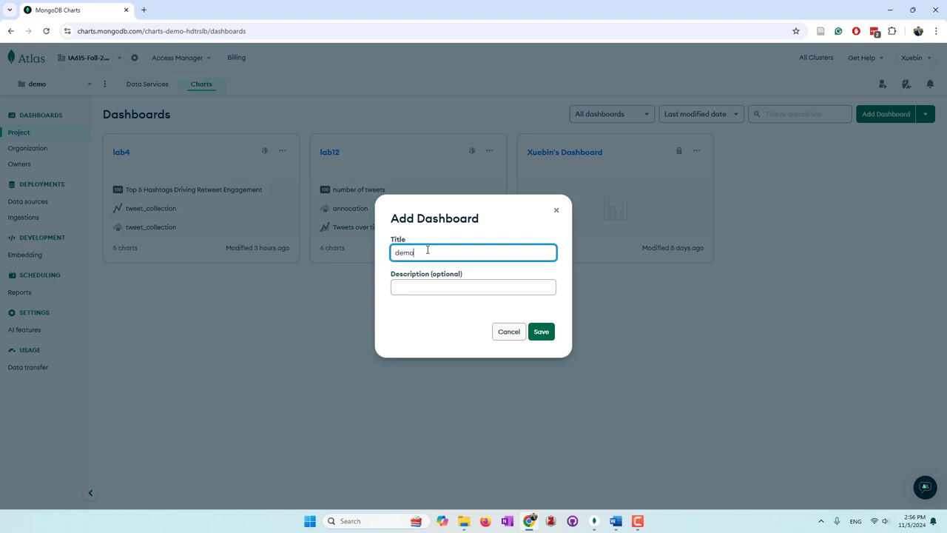
{"action": "left_click", "coordinate": [427, 289]}
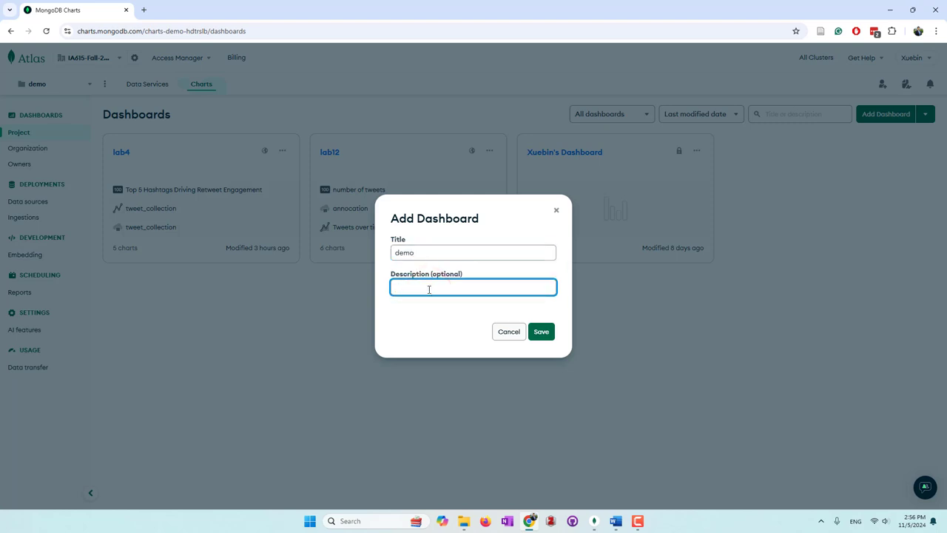
{"action": "left_click", "coordinate": [541, 333]}
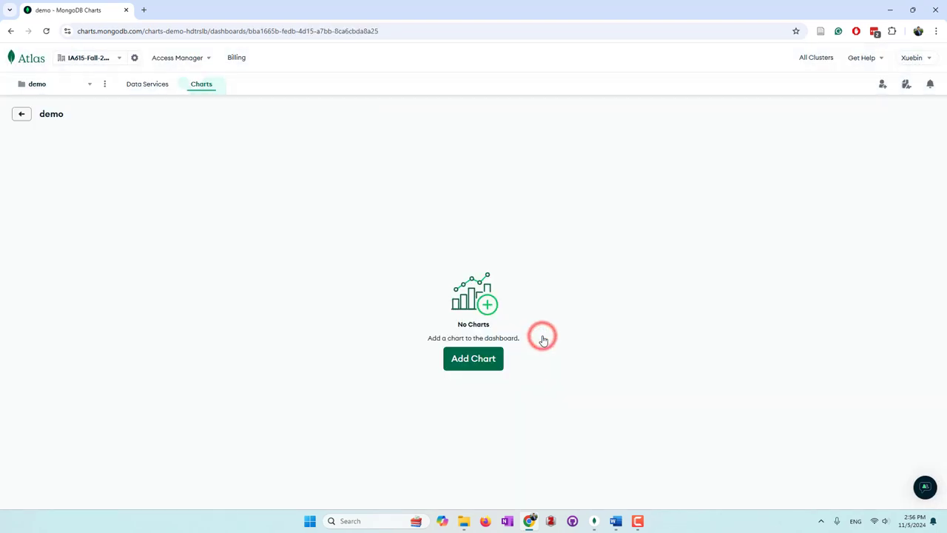
Step: Add a chart to the dashboard using tweet_collection from the cluster's demo database as its data source
{"action": "left_click", "coordinate": [477, 368]}
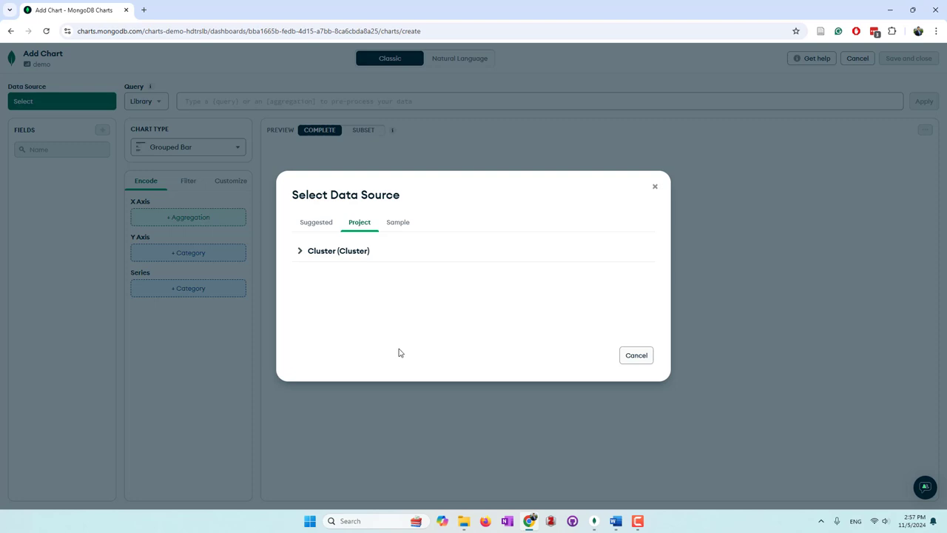
{"action": "left_click", "coordinate": [344, 253]}
{"action": "left_click", "coordinate": [344, 271]}
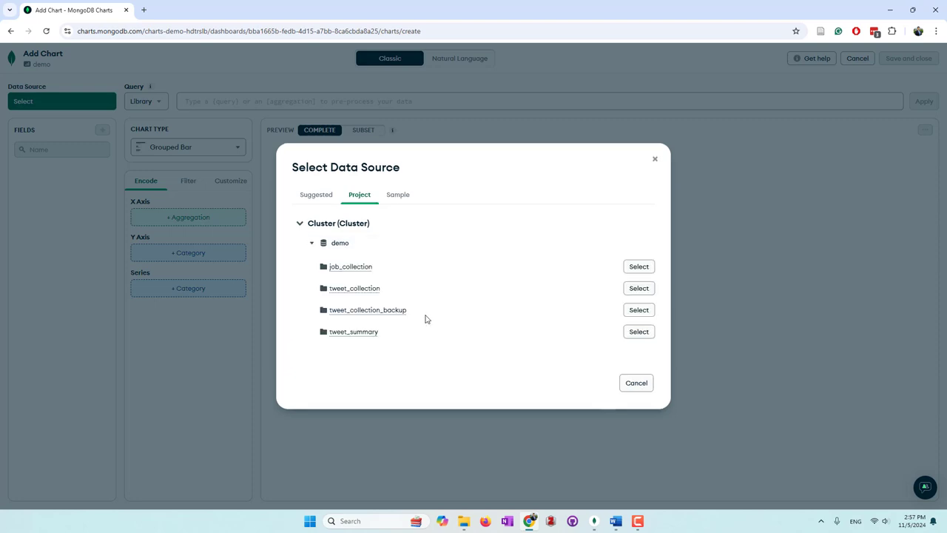
{"action": "left_click", "coordinate": [639, 288]}
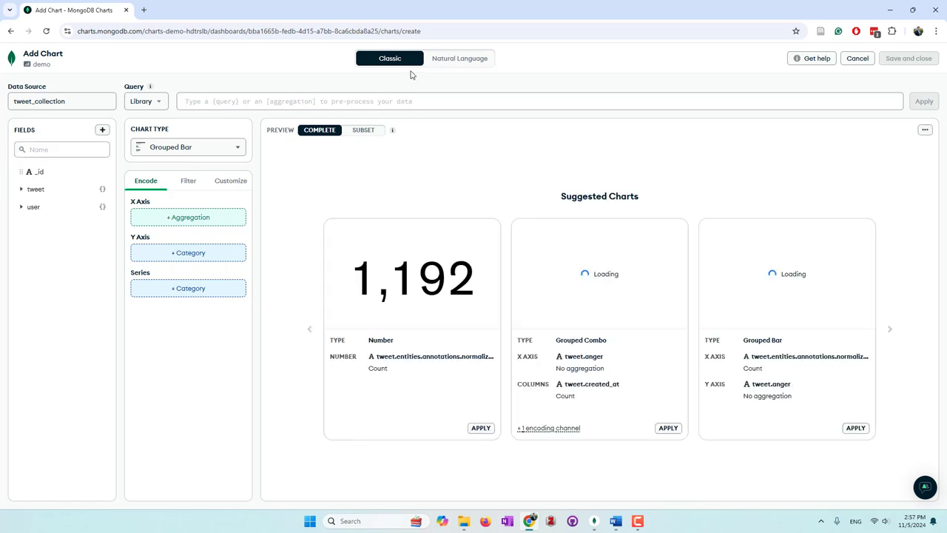
Step: View the Natural Language chart builder, return to Classic mode, and check the data source selection
{"action": "left_click", "coordinate": [462, 64]}
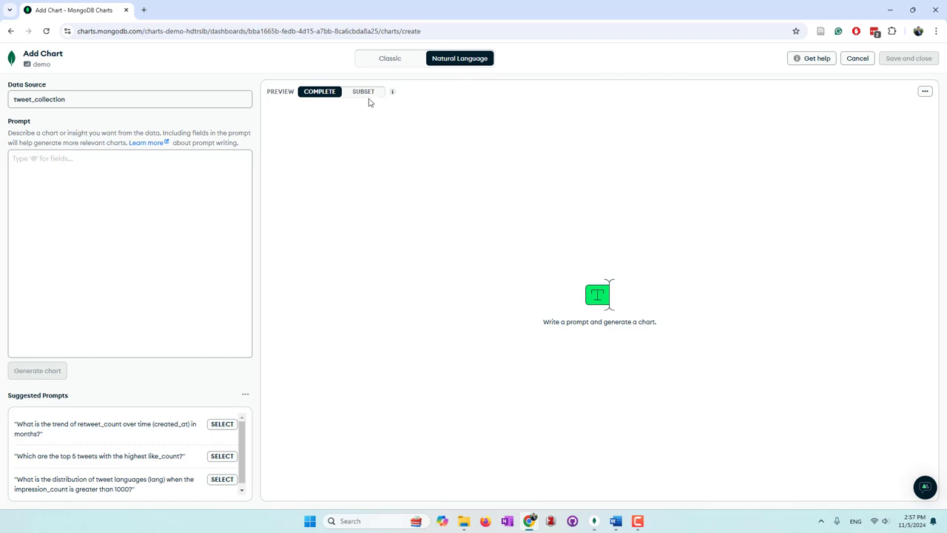
{"action": "left_click", "coordinate": [387, 59]}
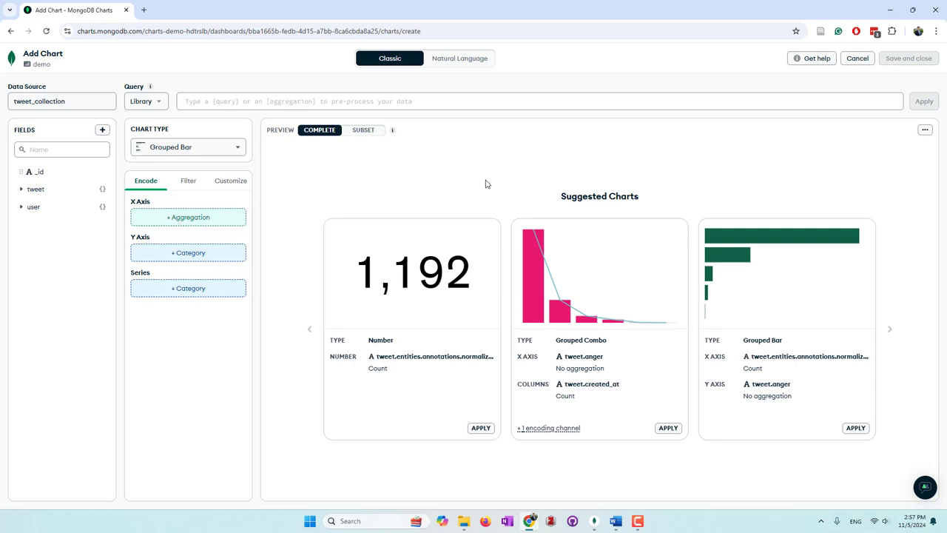
{"action": "left_click", "coordinate": [37, 102]}
{"action": "left_click", "coordinate": [629, 353]}
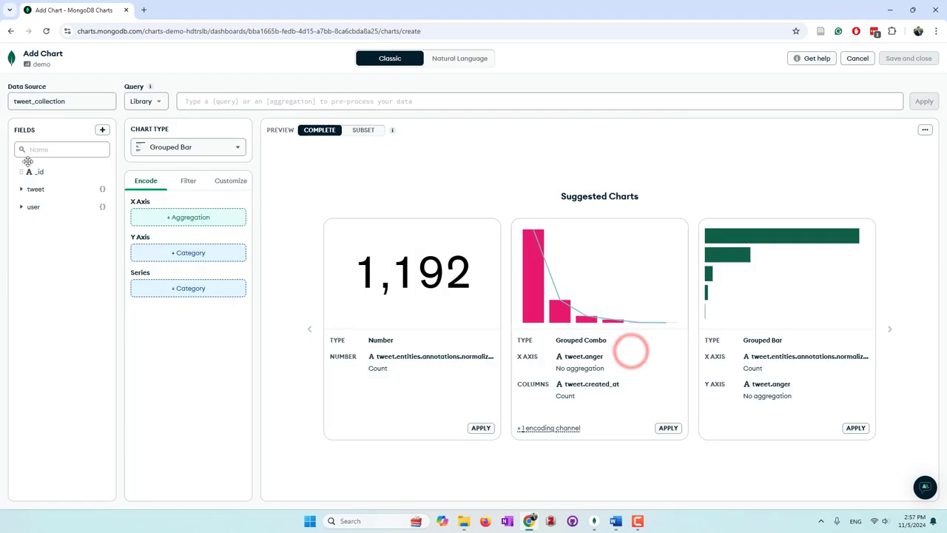
Step: Expand the tweet and user objects in the chart's field list
{"action": "left_click", "coordinate": [35, 189]}
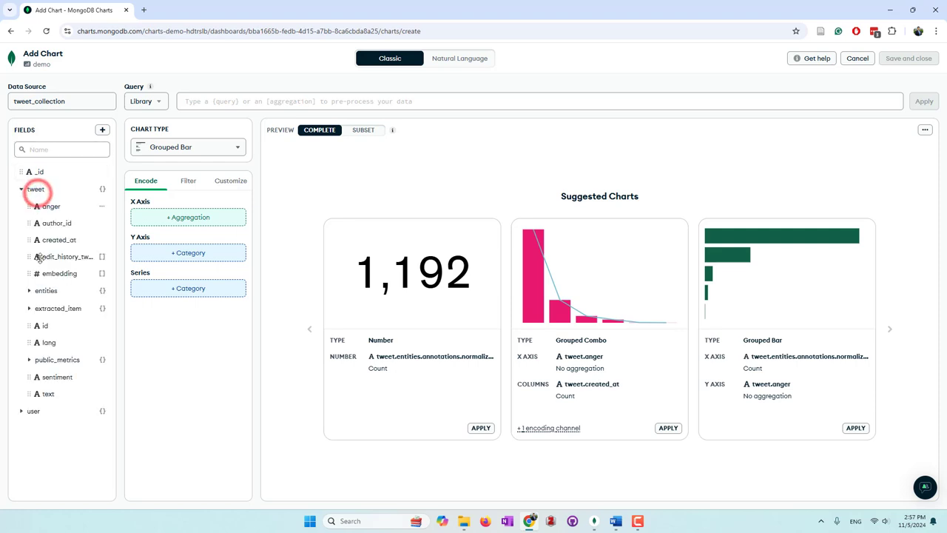
{"action": "left_click", "coordinate": [30, 412]}
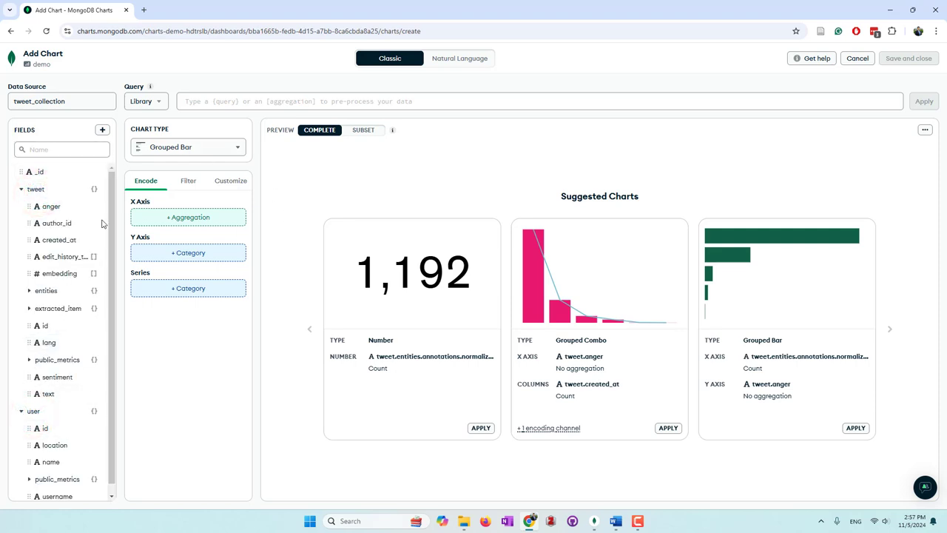
Step: Look over the available chart types, the filter and customization options, and the query editor
{"action": "left_click", "coordinate": [175, 149]}
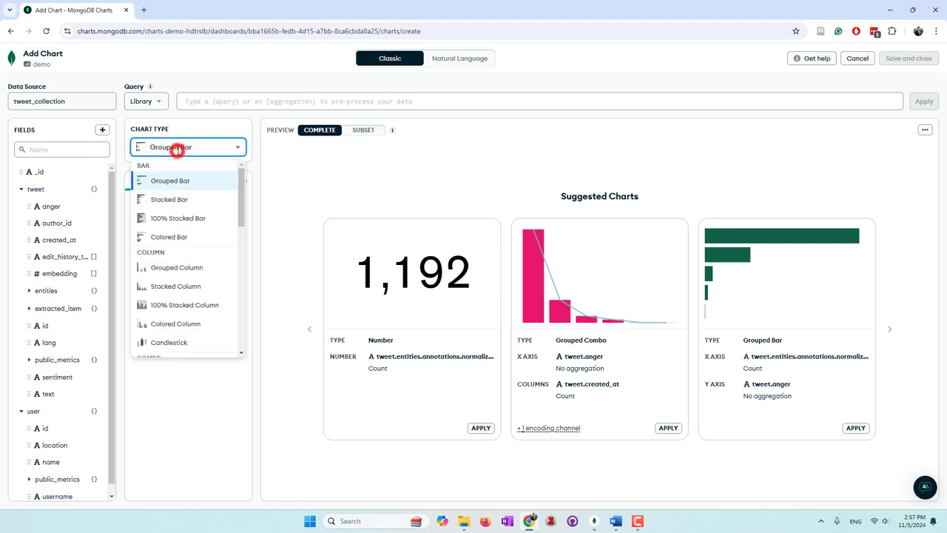
{"action": "scroll", "coordinate": [185, 213], "scroll_direction": "down", "scroll_amount": 5}
{"action": "scroll", "coordinate": [184, 213], "scroll_direction": "down", "scroll_amount": 5}
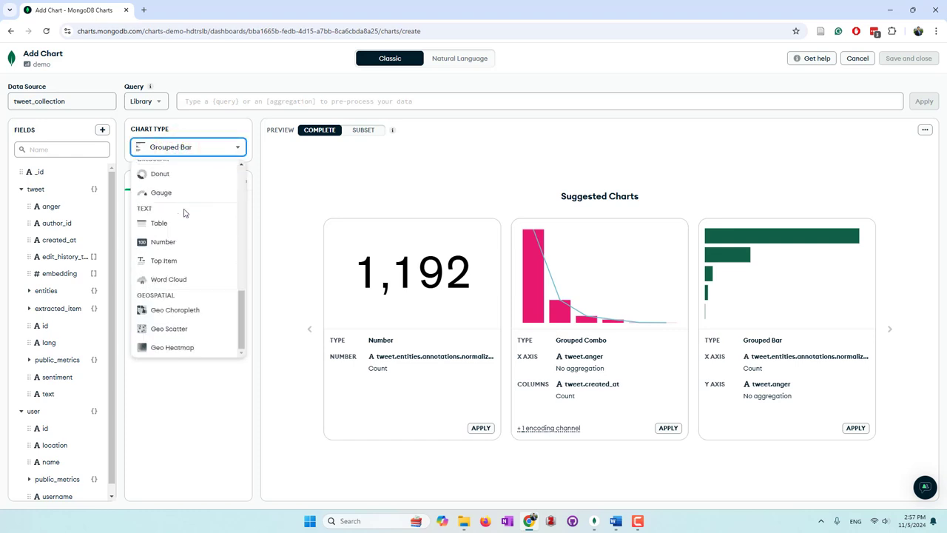
{"action": "scroll", "coordinate": [185, 237], "scroll_direction": "up", "scroll_amount": 10}
{"action": "left_click", "coordinate": [186, 409]}
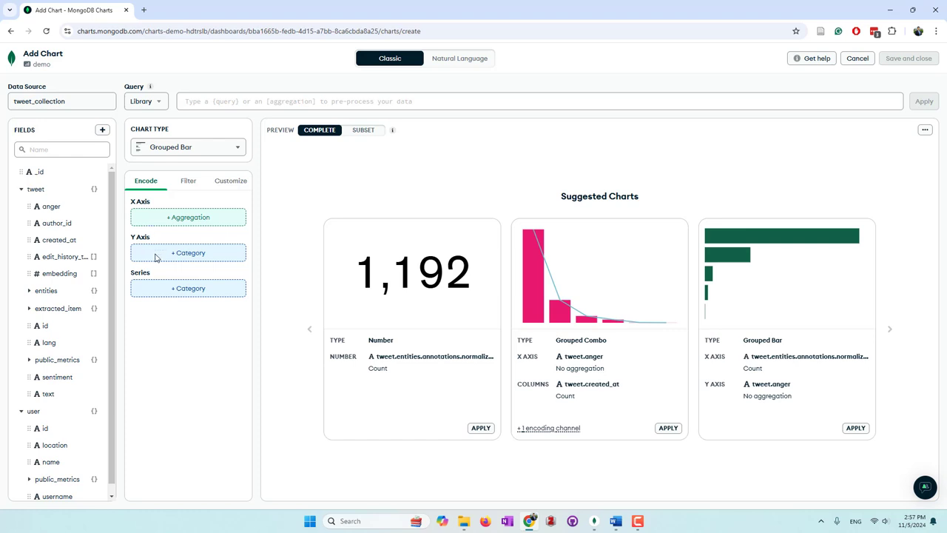
{"action": "left_click", "coordinate": [183, 186]}
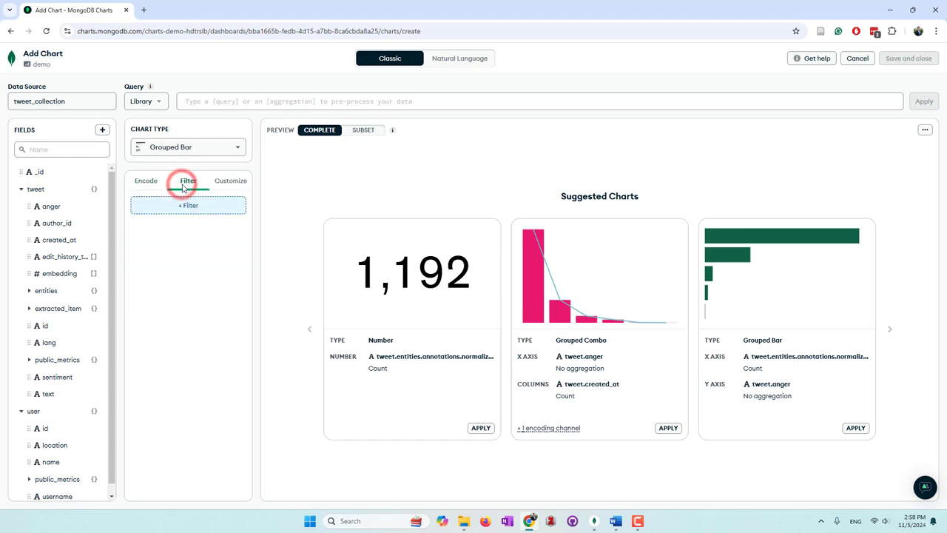
{"action": "left_click", "coordinate": [236, 181]}
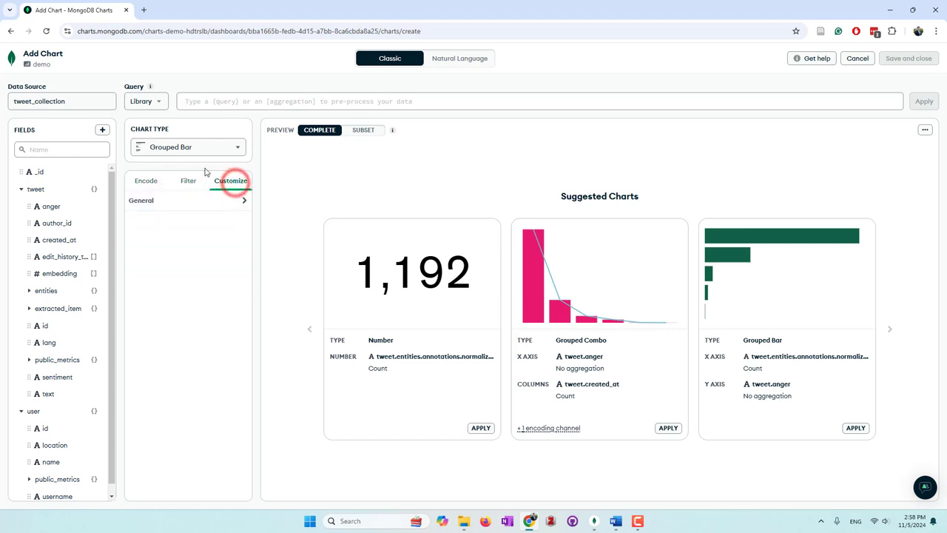
{"action": "left_click", "coordinate": [266, 102]}
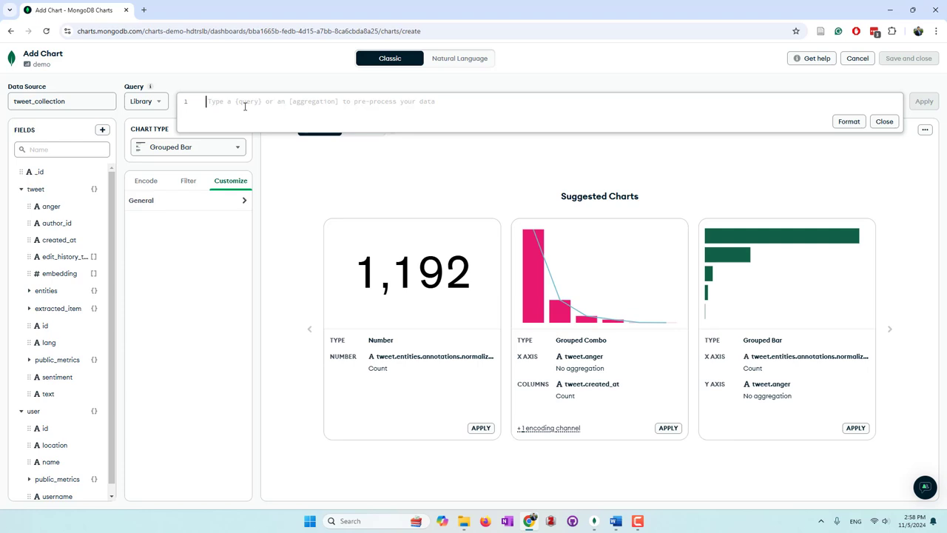
{"action": "left_click", "coordinate": [198, 329]}
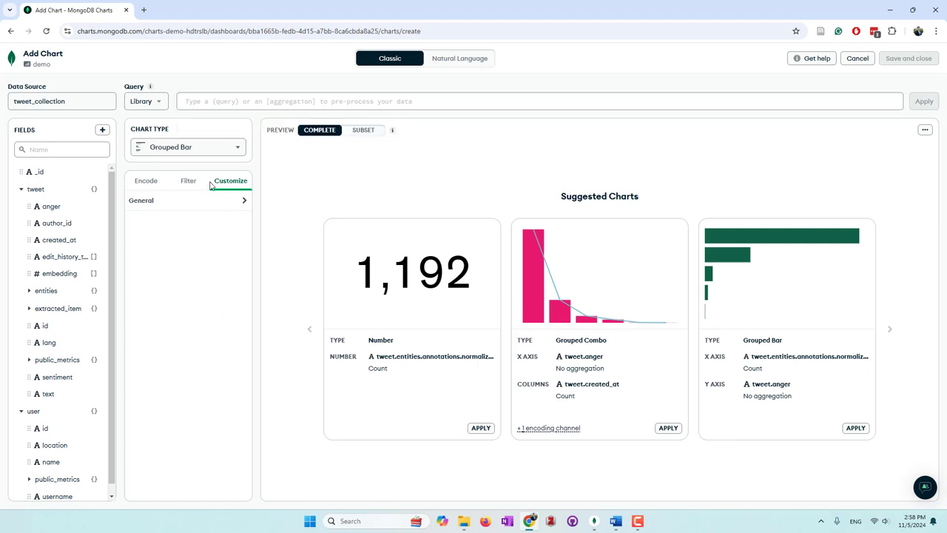
Step: Change the chart type to Number and encode the tweet's id field as its count aggregation
{"action": "left_click", "coordinate": [214, 148]}
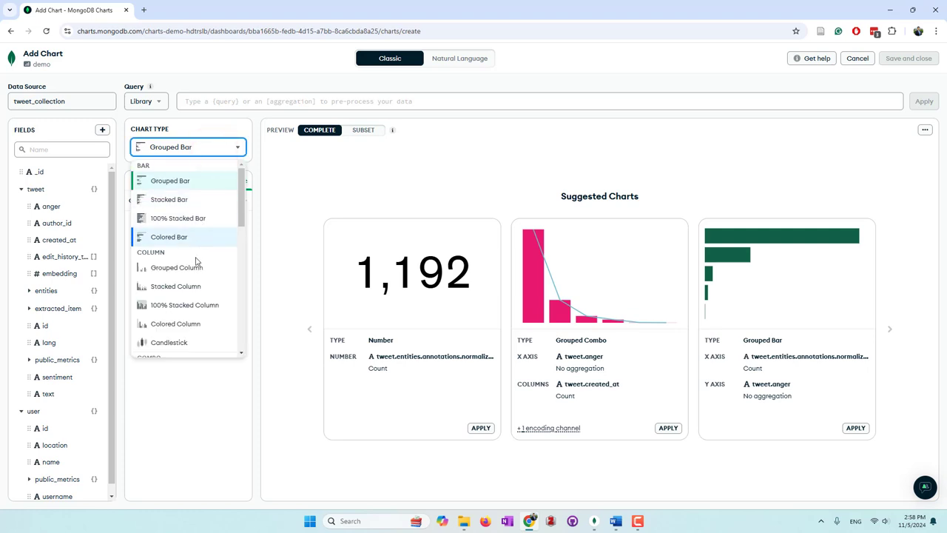
{"action": "scroll", "coordinate": [202, 321], "scroll_direction": "down", "scroll_amount": 3}
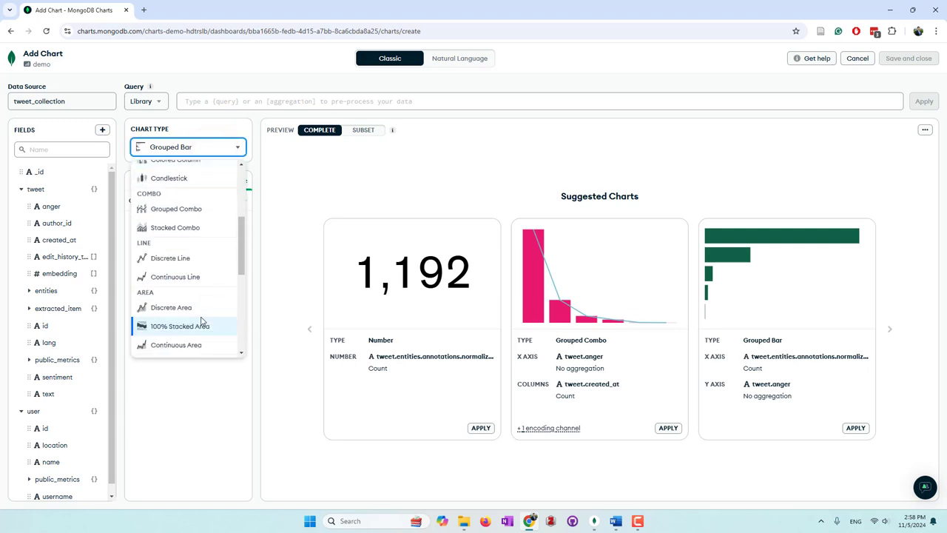
{"action": "scroll", "coordinate": [201, 321], "scroll_direction": "down", "scroll_amount": 5}
{"action": "left_click", "coordinate": [185, 239]}
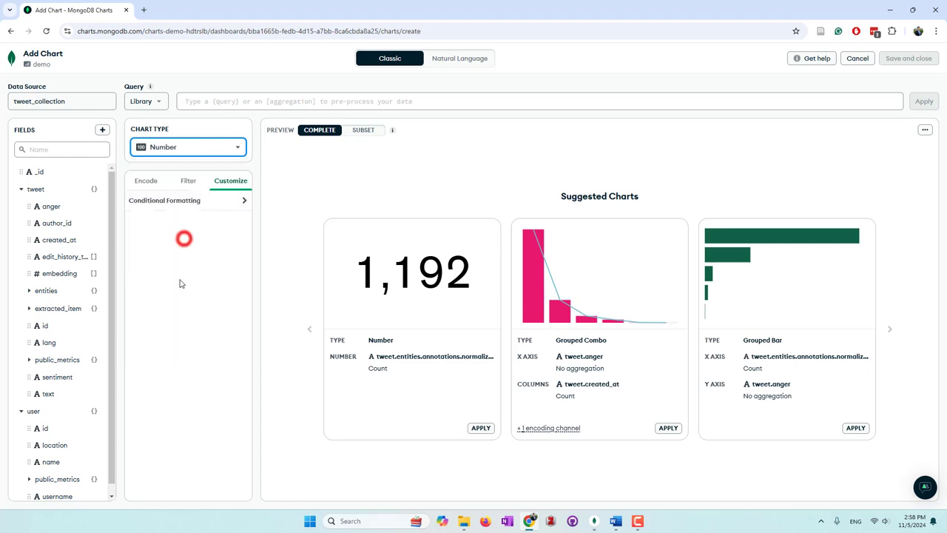
{"action": "left_click", "coordinate": [145, 181]}
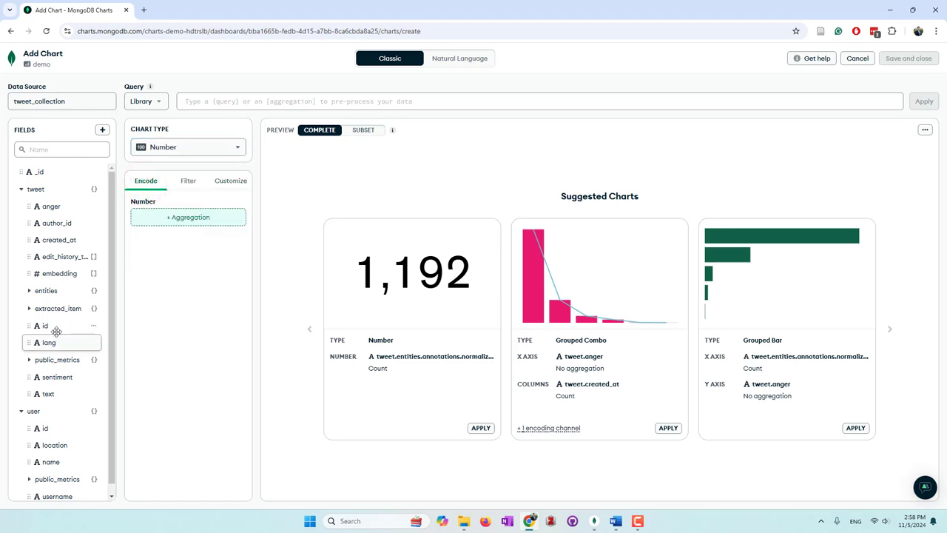
{"action": "left_click_drag", "start_coordinate": [56, 328], "coordinate": [189, 231]}
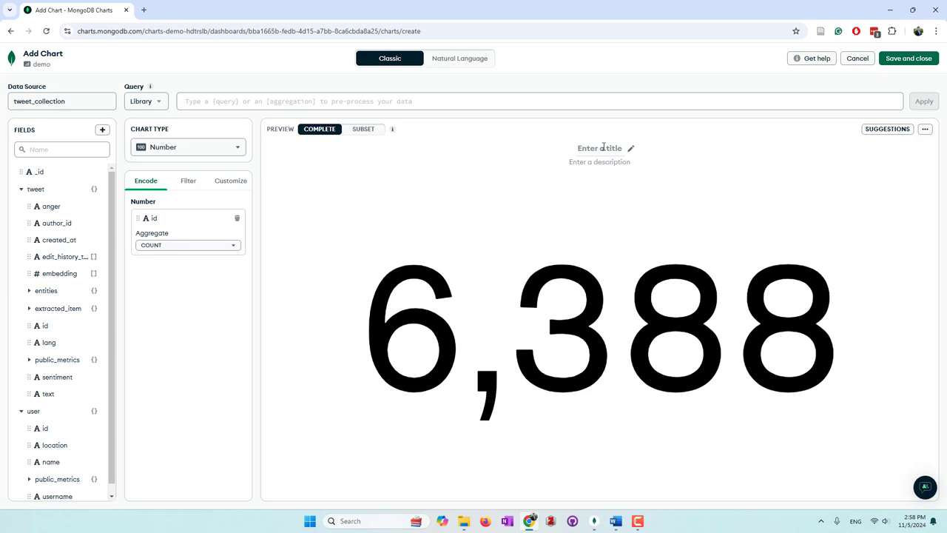
Step: Title the Number chart "Number of tweets"
{"action": "left_click", "coordinate": [602, 147]}
{"action": "type", "text": "N"}
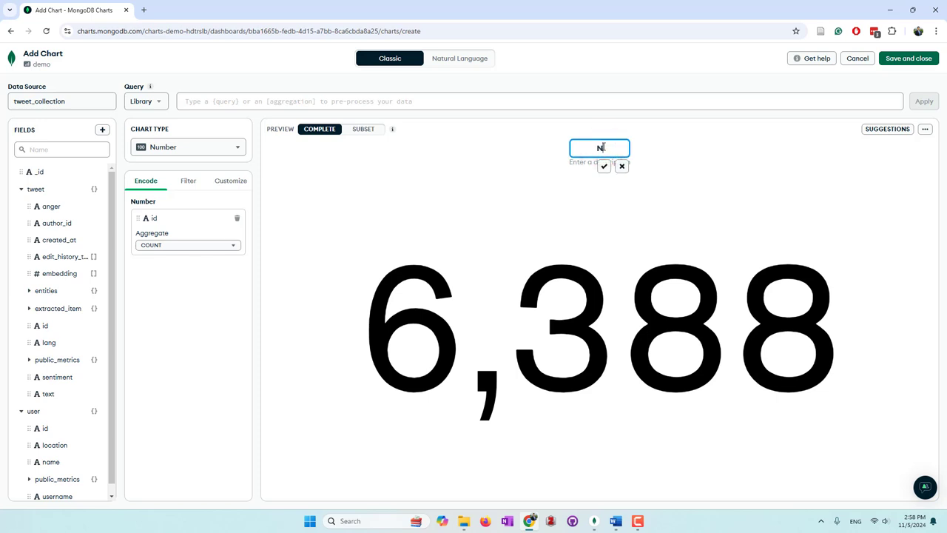
{"action": "type", "text": "umber of tweets"}
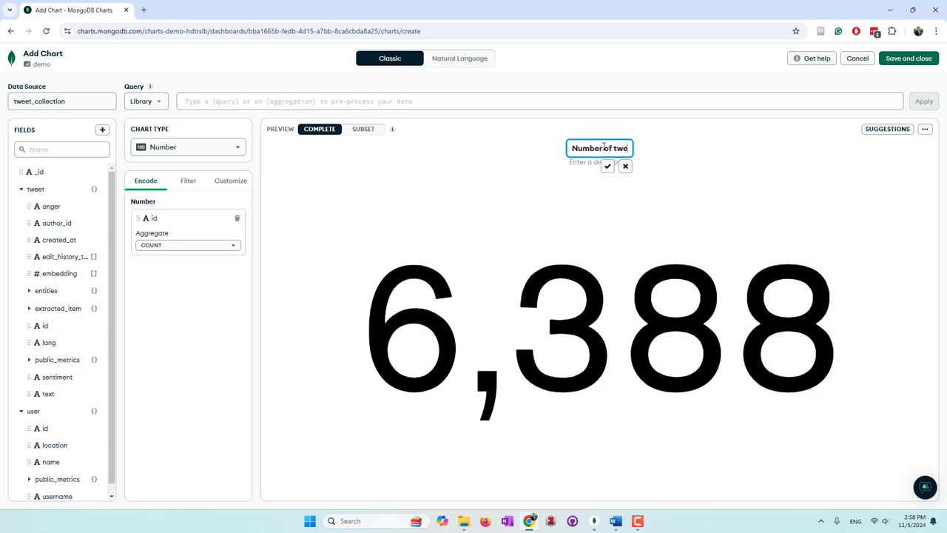
{"action": "left_click", "coordinate": [613, 166]}
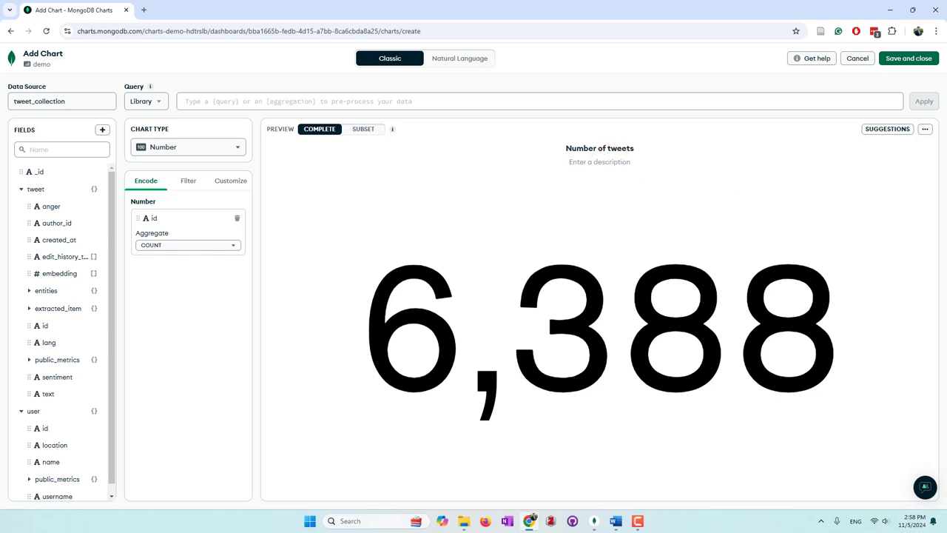
Step: View the suggested charts without applying any, and save the chart to the demo dashboard
{"action": "left_click", "coordinate": [885, 130]}
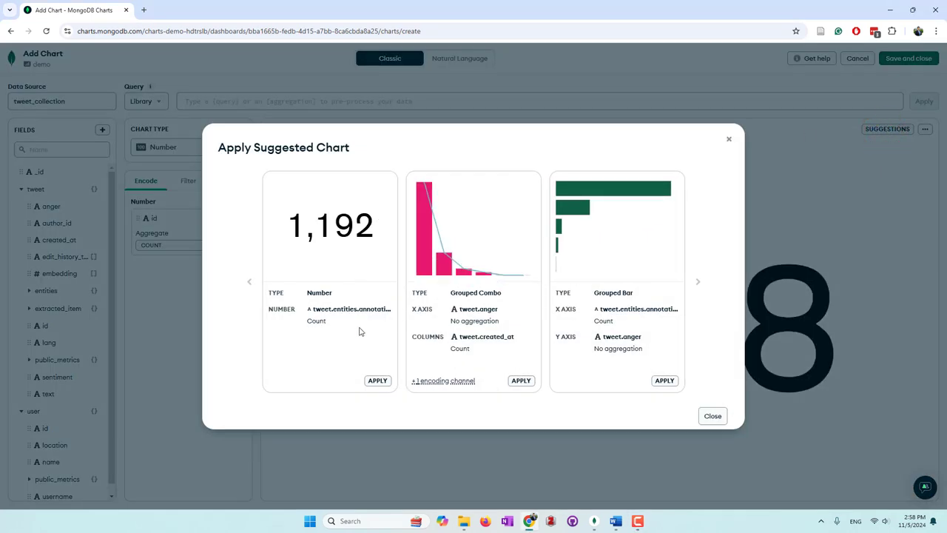
{"action": "left_click", "coordinate": [709, 417]}
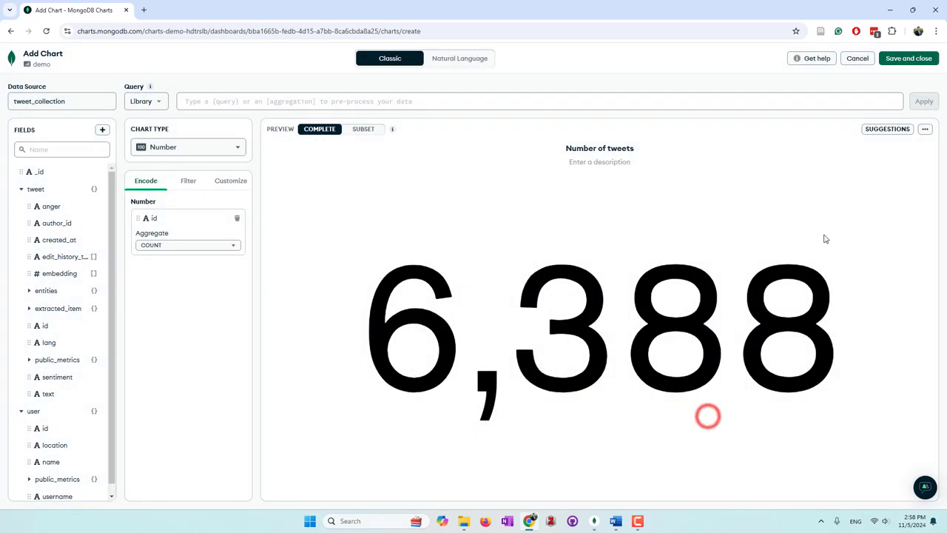
{"action": "left_click", "coordinate": [908, 60]}
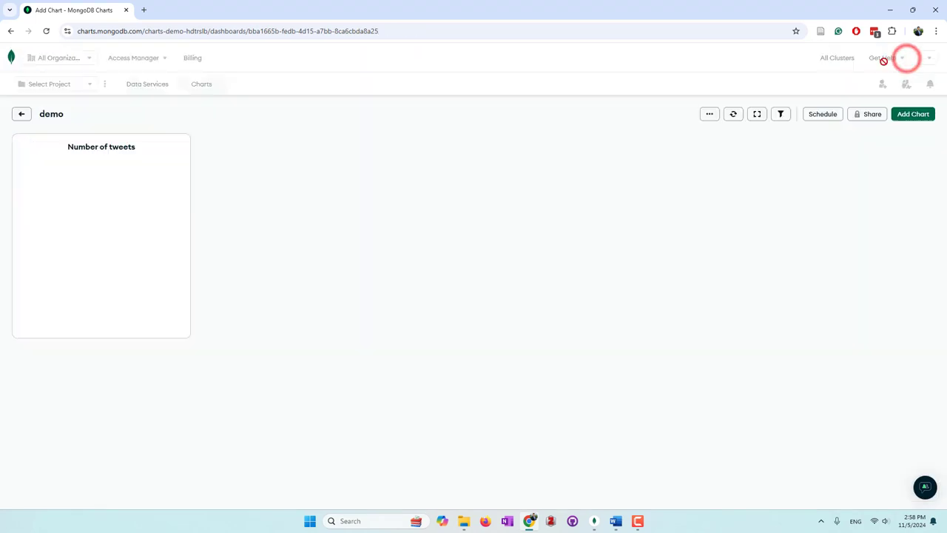
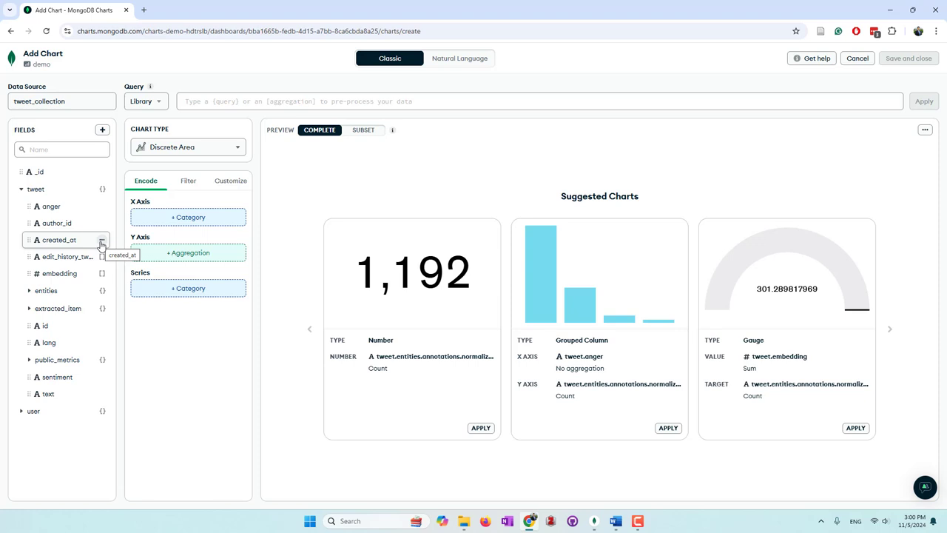
Step: Convert the data type of the tweet's created_at field to Date
{"action": "left_click", "coordinate": [101, 245]}
{"action": "left_click", "coordinate": [82, 253]}
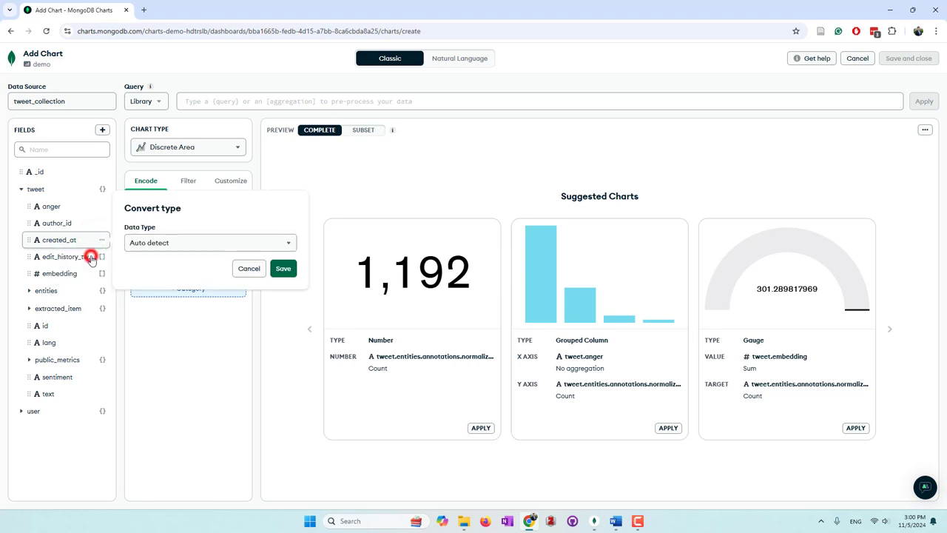
{"action": "left_click", "coordinate": [167, 245]}
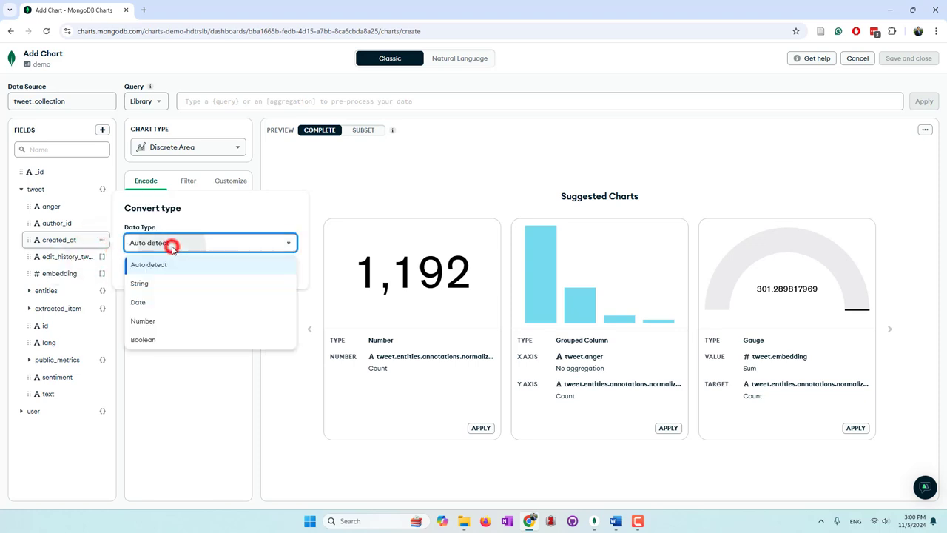
{"action": "left_click", "coordinate": [154, 298]}
{"action": "left_click", "coordinate": [282, 269]}
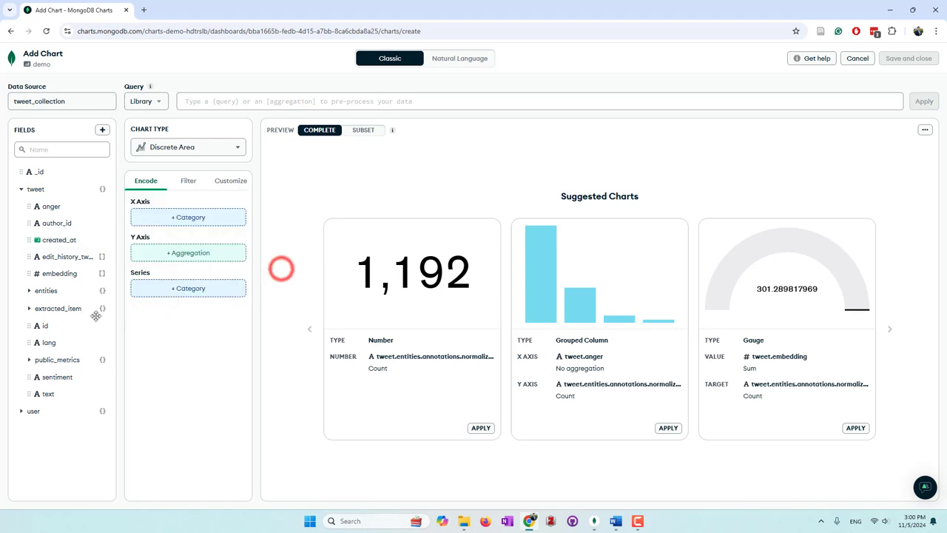
Step: Encode created_at on the X axis and bin it by Date of the Month
{"action": "left_click_drag", "start_coordinate": [52, 241], "coordinate": [195, 232]}
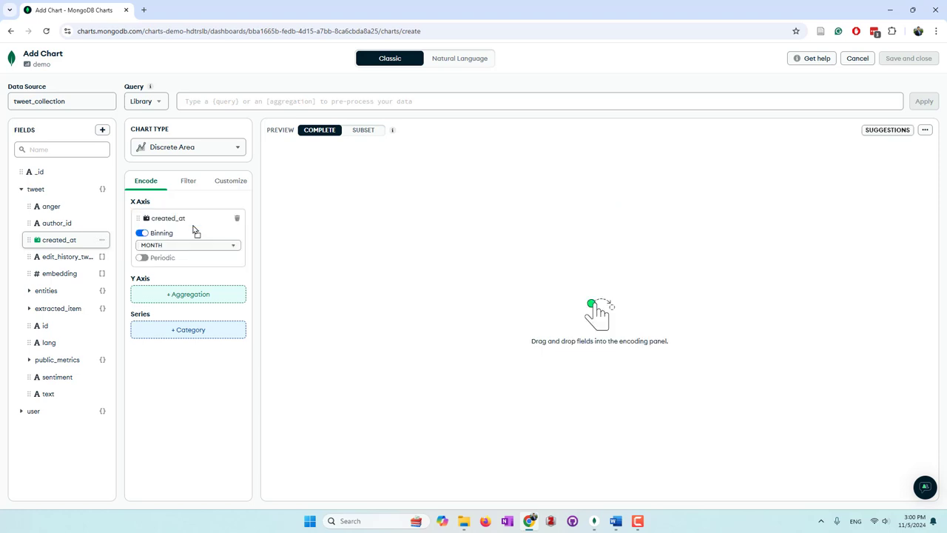
{"action": "left_click", "coordinate": [224, 247]}
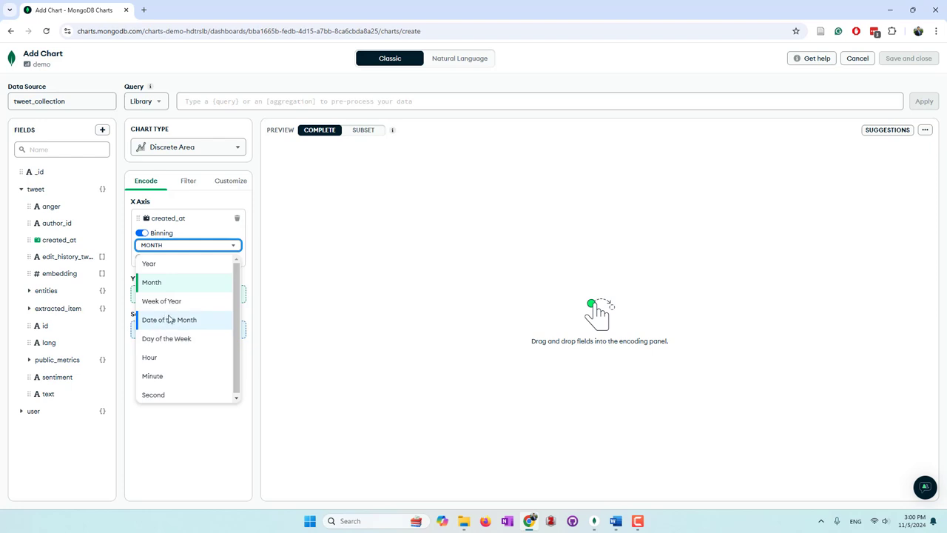
{"action": "left_click", "coordinate": [193, 326]}
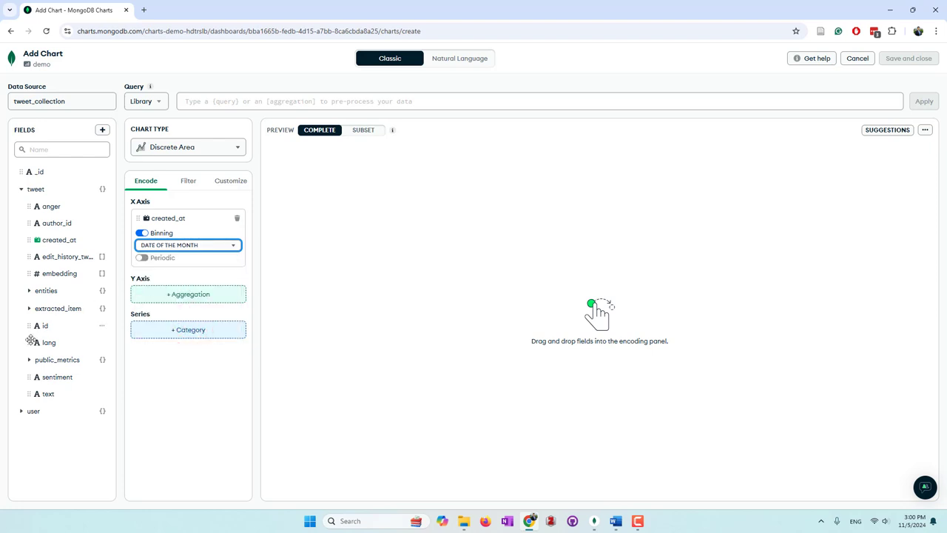
Step: Encode the tweet's id field as the Y axis count and the anger field as the series
{"action": "left_click_drag", "start_coordinate": [57, 326], "coordinate": [183, 299]}
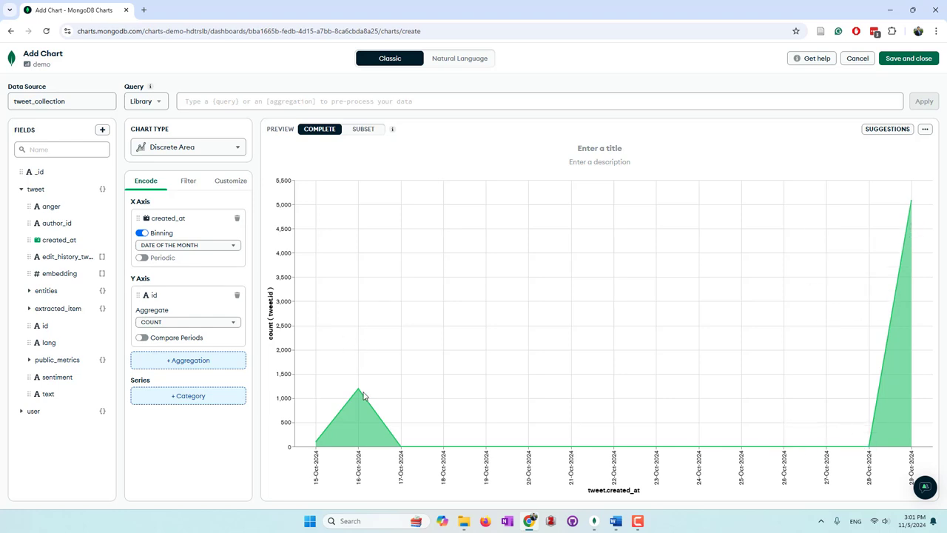
{"action": "mouse_move", "coordinate": [358, 396]}
{"action": "mouse_move", "coordinate": [60, 206]}
{"action": "left_mouse_down"}
{"action": "mouse_move", "coordinate": [150, 373]}
{"action": "mouse_move", "coordinate": [188, 402]}
{"action": "left_mouse_up"}
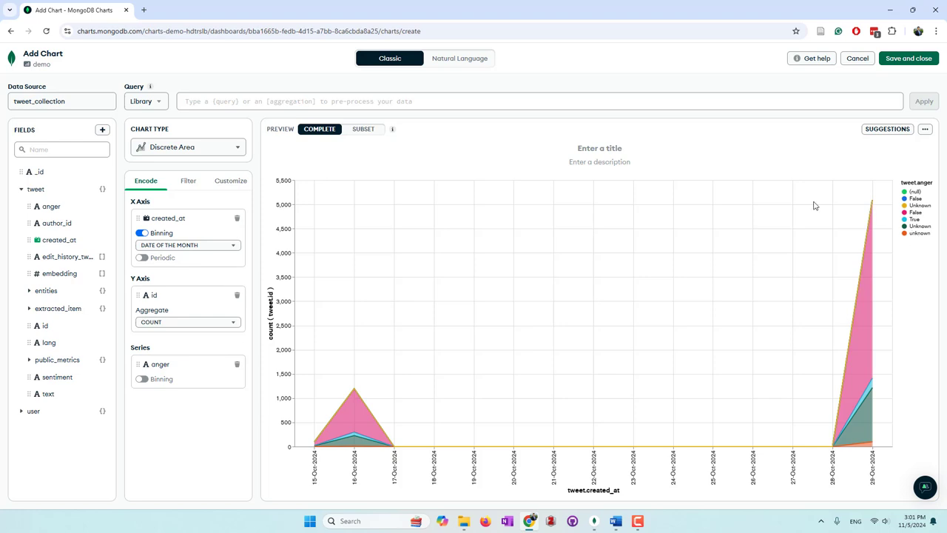
Step: Filter the chart on the anger field, excluding all other values and adding False as an included value
{"action": "left_click", "coordinate": [187, 182]}
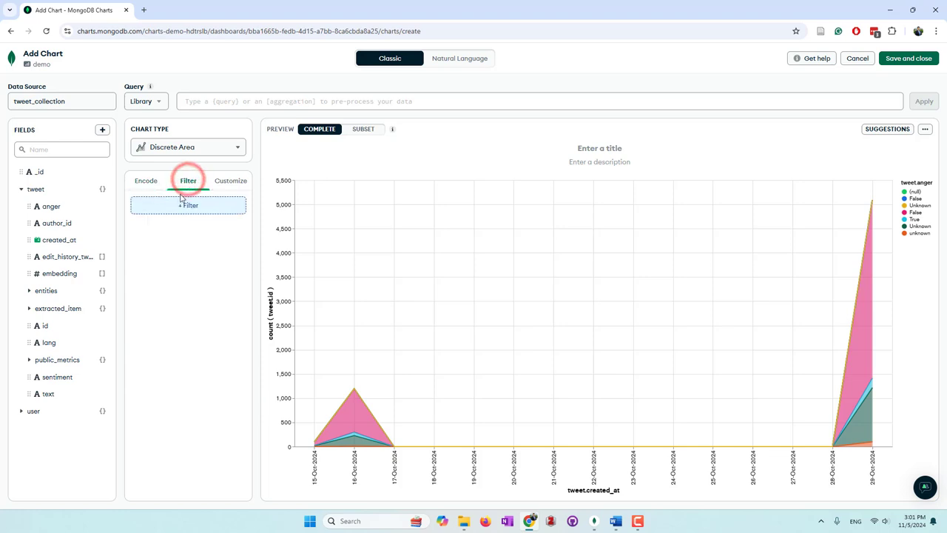
{"action": "left_click_drag", "start_coordinate": [70, 205], "coordinate": [183, 211]}
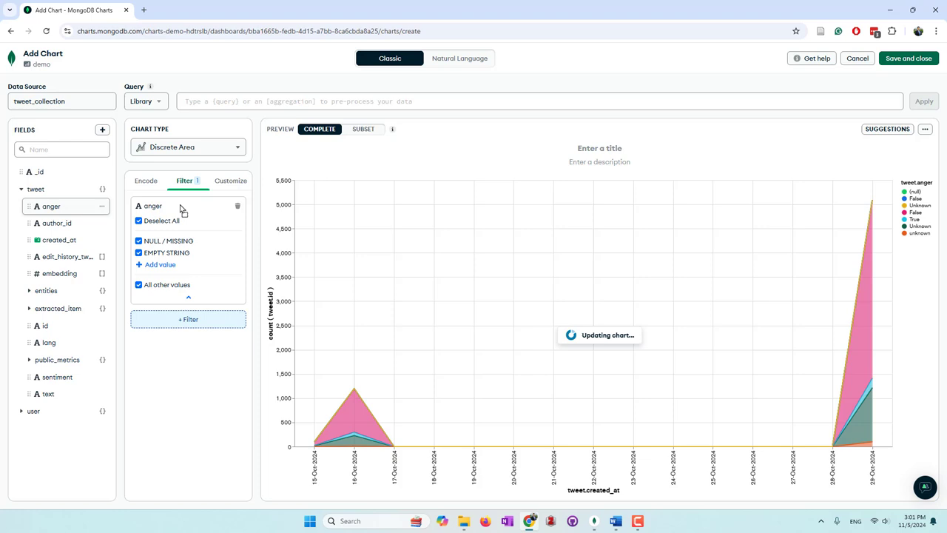
{"action": "left_click", "coordinate": [174, 286]}
{"action": "left_click", "coordinate": [163, 265]}
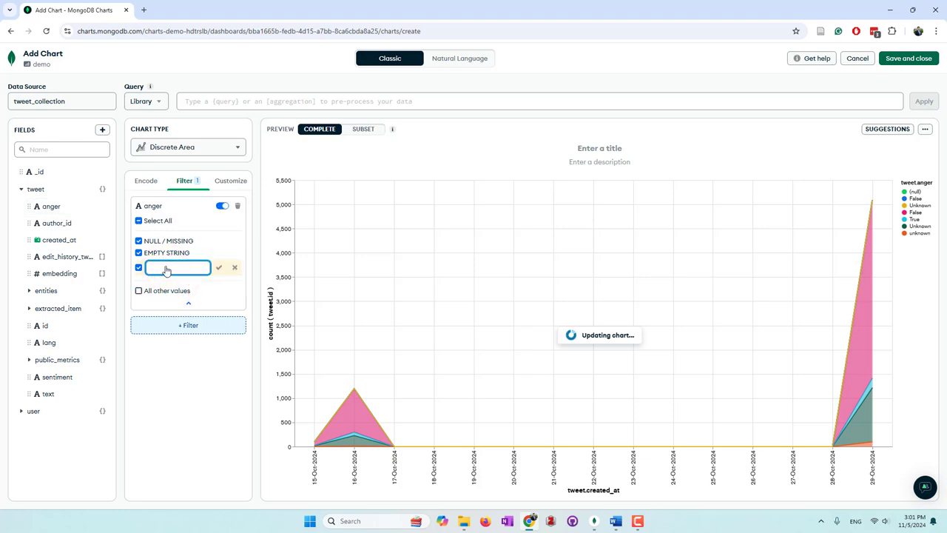
{"action": "type", "text": "False"}
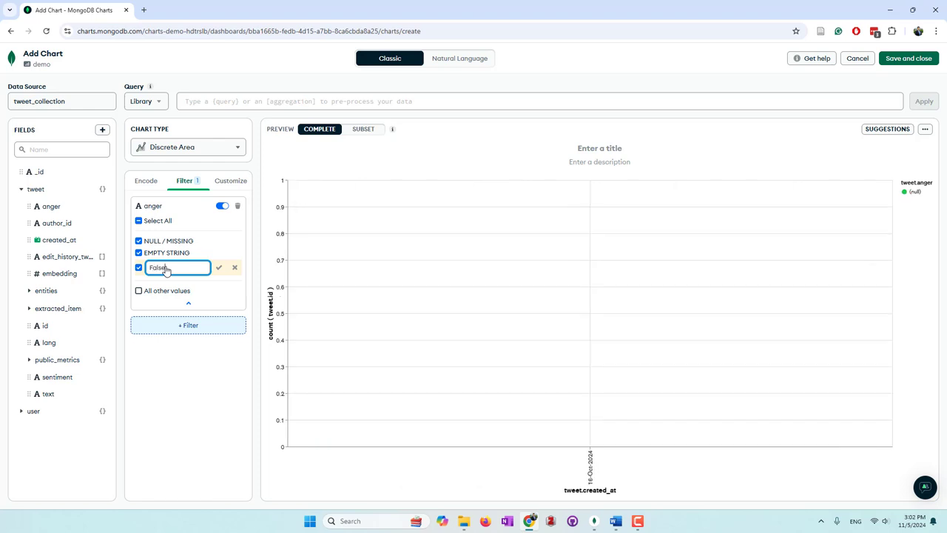
{"action": "key", "text": "Return"}
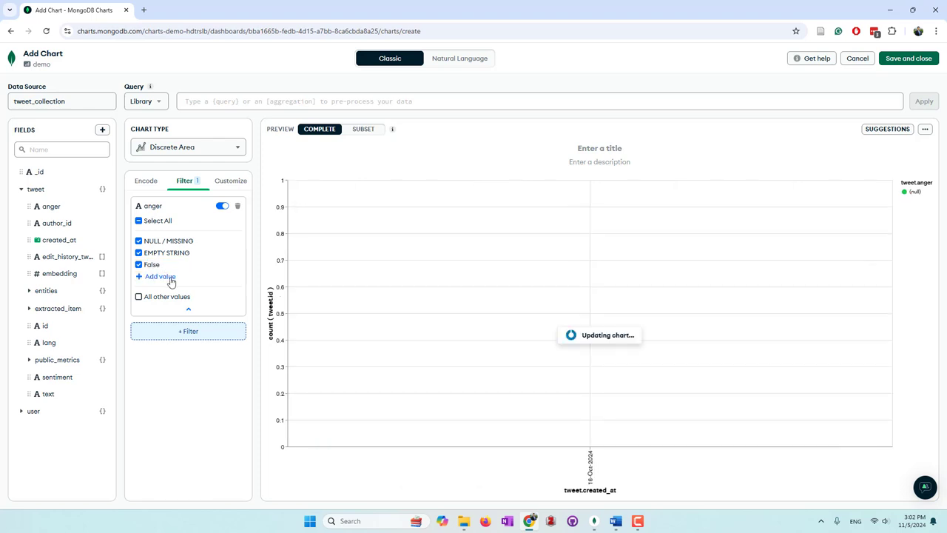
Step: Add True and Unknown as included values of the anger filter, and exclude null/missing and empty strings
{"action": "left_click", "coordinate": [170, 276]}
{"action": "type", "text": "True"}
{"action": "key", "text": "Return"}
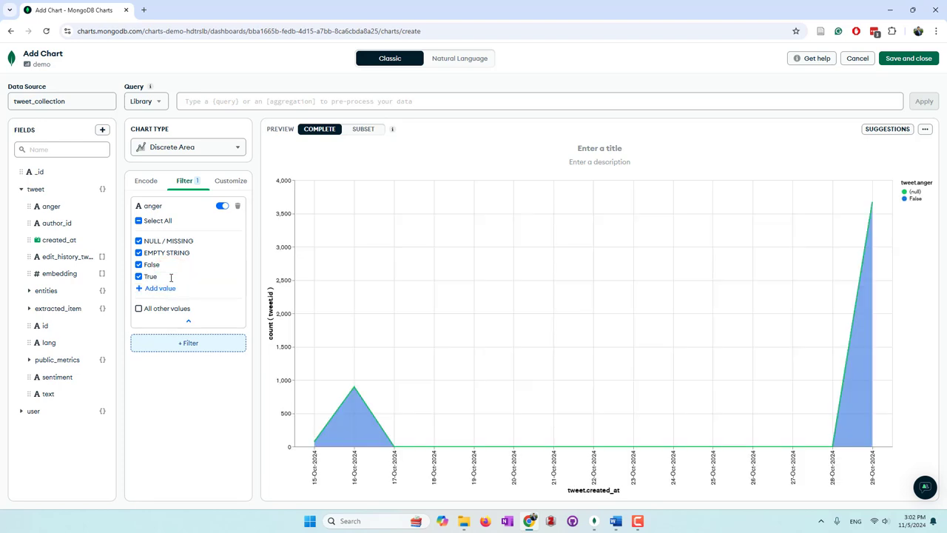
{"action": "left_click", "coordinate": [170, 289]}
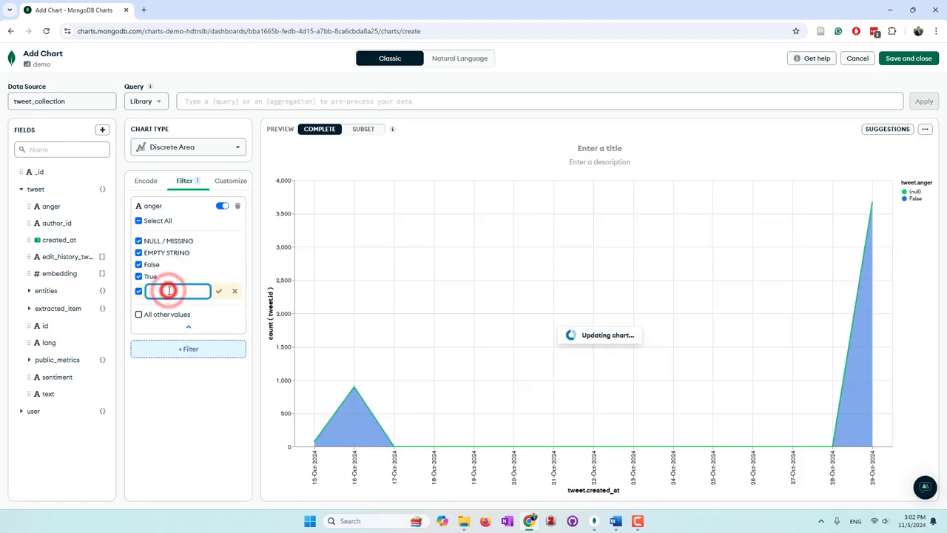
{"action": "type", "text": "Unknown"}
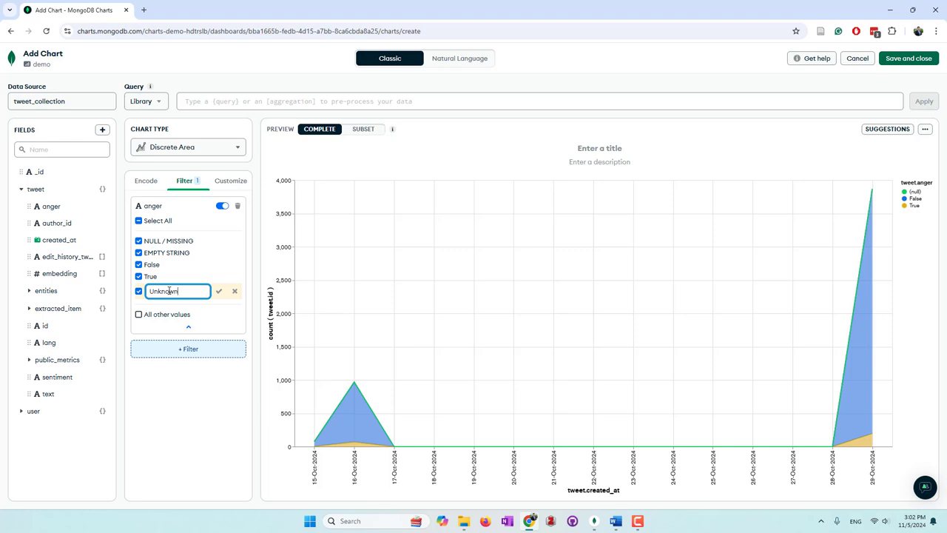
{"action": "key", "text": "Return"}
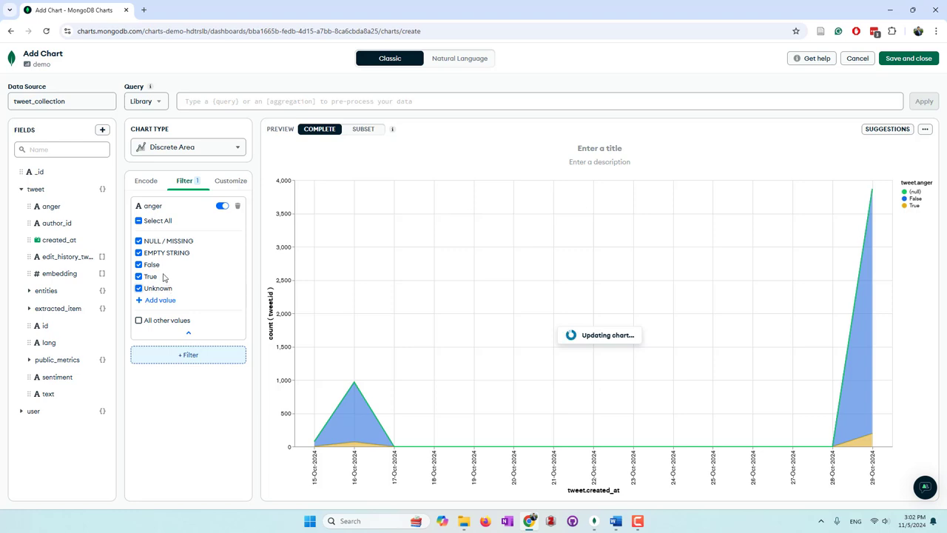
{"action": "left_click", "coordinate": [140, 252]}
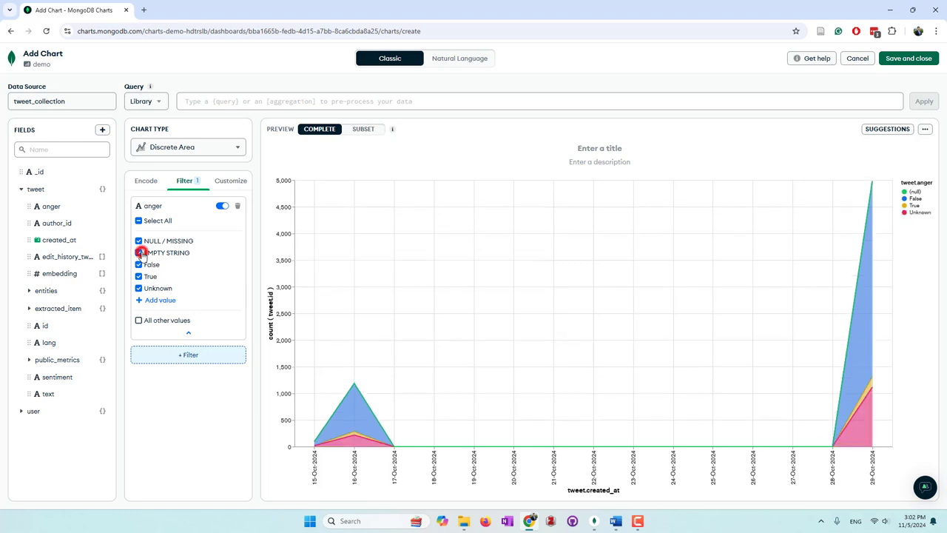
{"action": "left_click", "coordinate": [139, 240]}
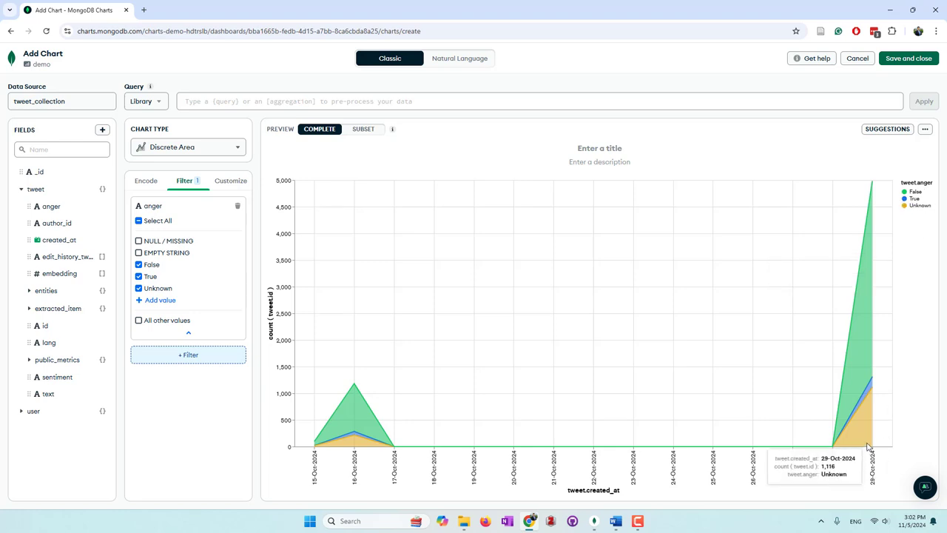
Step: Enable a custom color palette for the chart, with colors assigned by series
{"action": "left_click", "coordinate": [229, 181]}
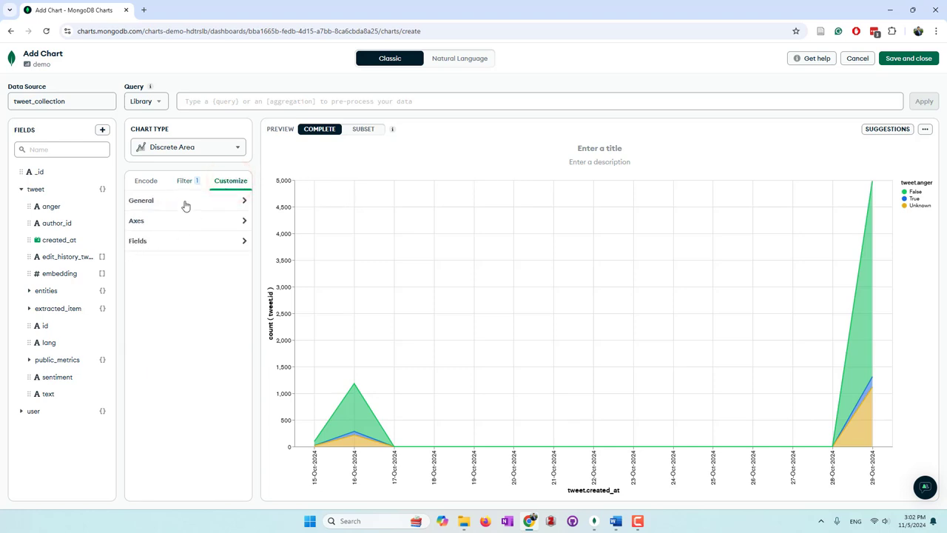
{"action": "left_click", "coordinate": [185, 202]}
{"action": "left_click", "coordinate": [137, 237]}
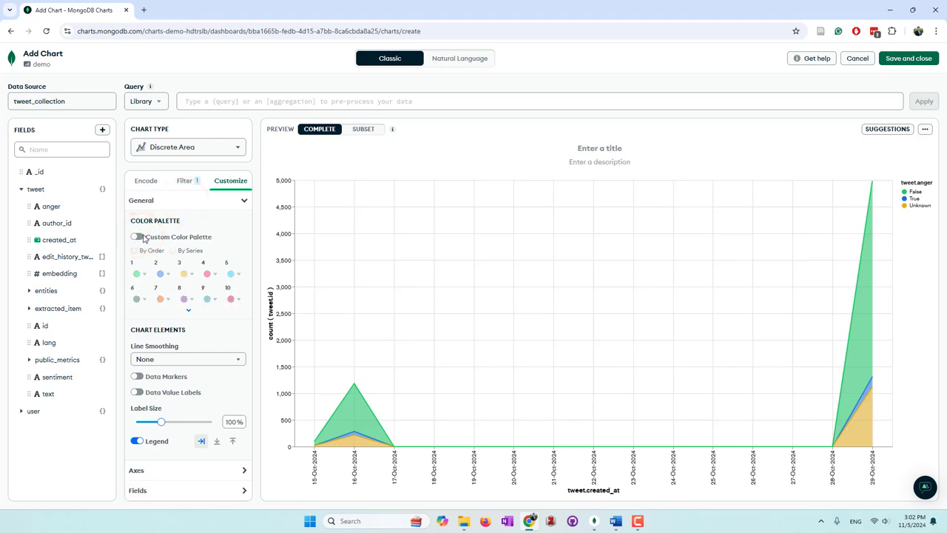
{"action": "left_click", "coordinate": [142, 235]}
{"action": "left_click", "coordinate": [173, 250]}
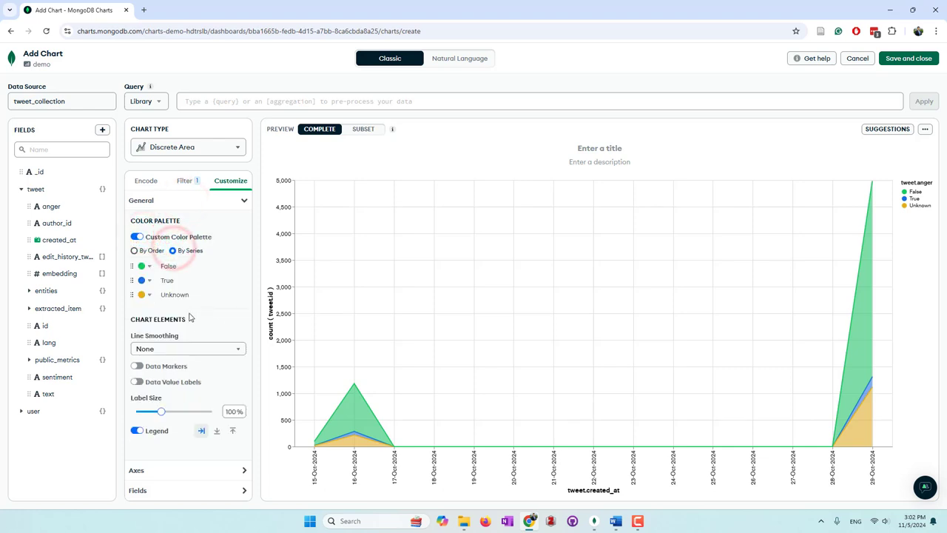
Step: Color the False series blue (196EE6) and the True series orange
{"action": "left_click", "coordinate": [149, 267]}
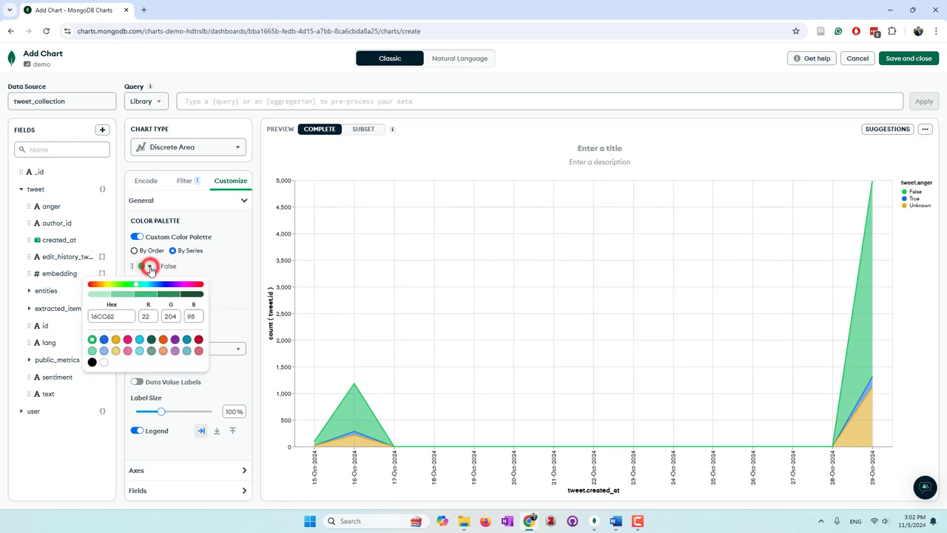
{"action": "left_click", "coordinate": [191, 269]}
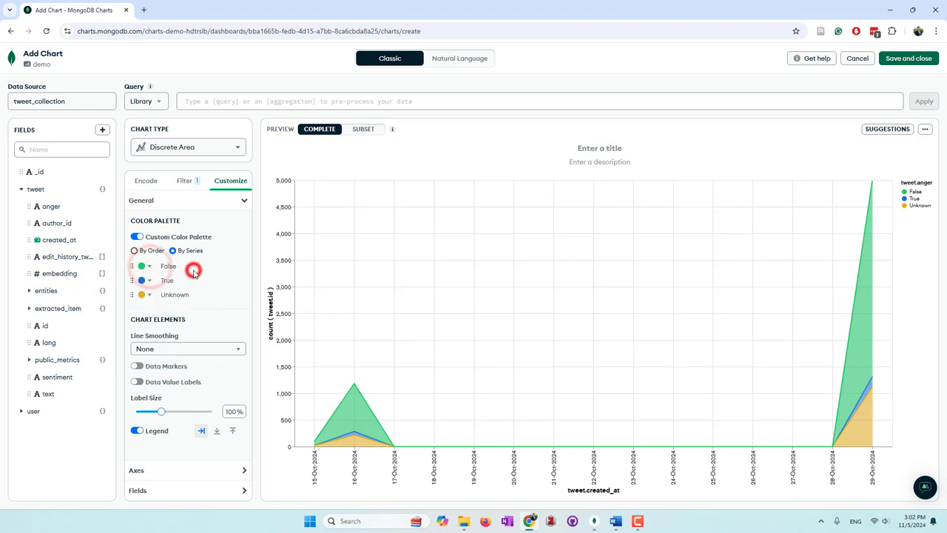
{"action": "left_click", "coordinate": [148, 267]}
{"action": "left_click", "coordinate": [104, 339]}
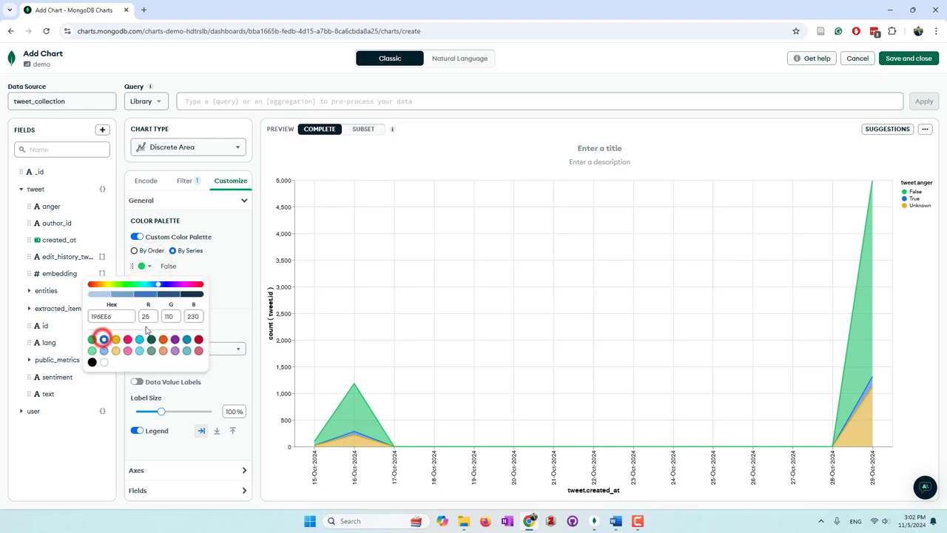
{"action": "left_click", "coordinate": [148, 280]}
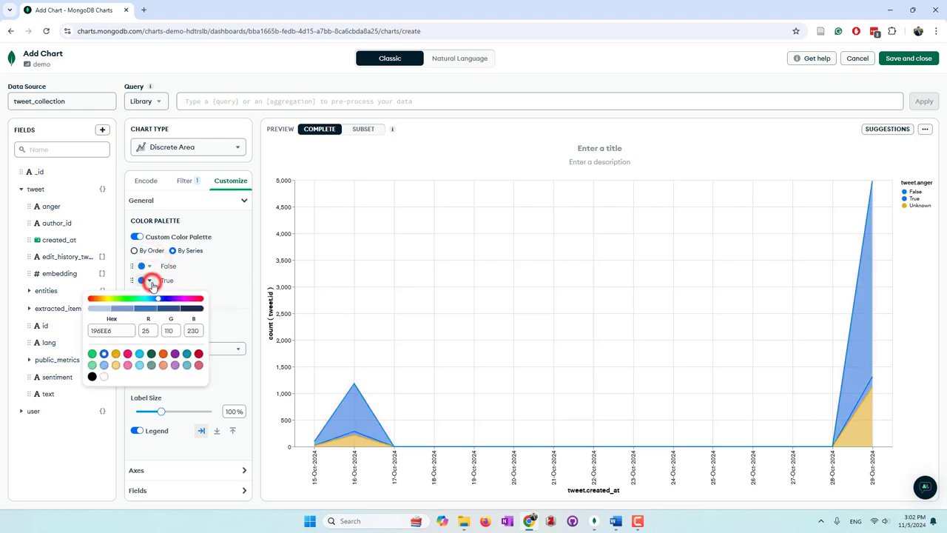
{"action": "left_click", "coordinate": [162, 354]}
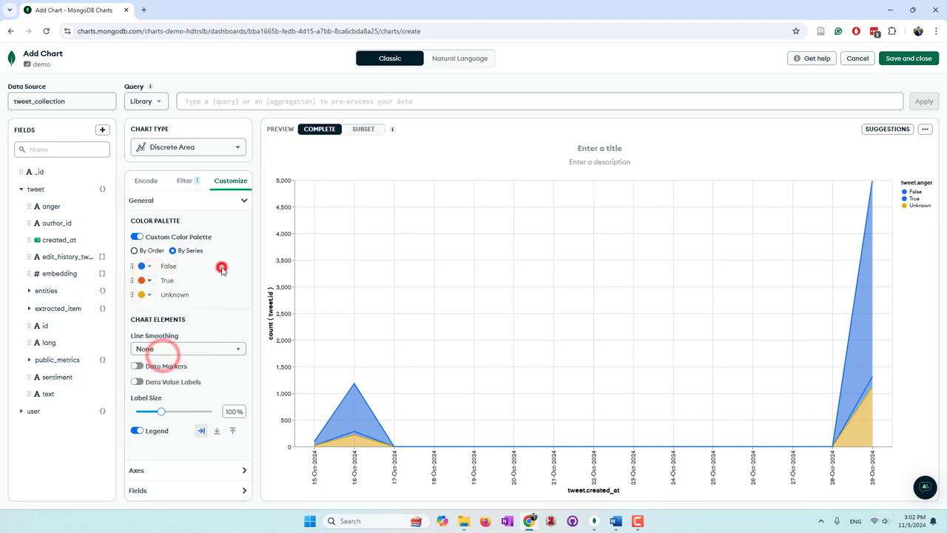
Step: Try white and pale blue for the Unknown series, and settle on light cyan
{"action": "left_click", "coordinate": [151, 295]}
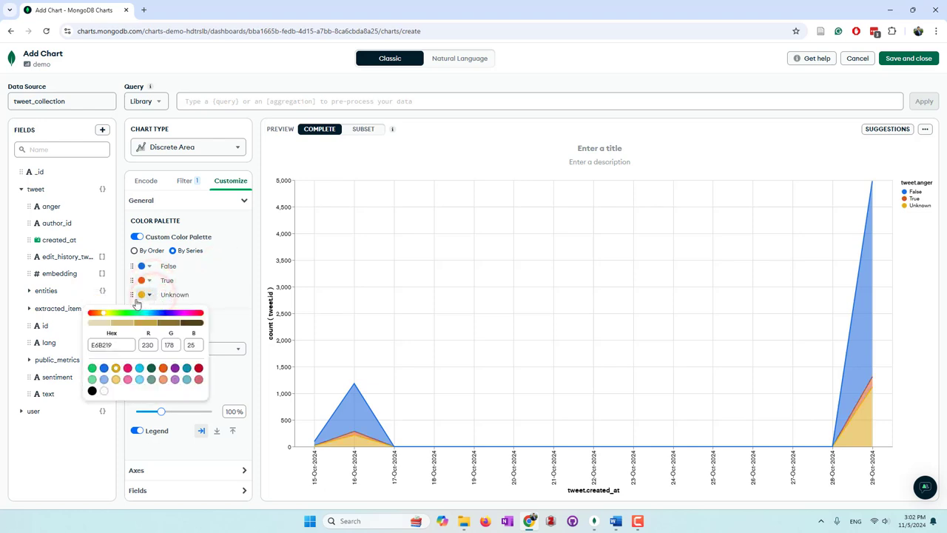
{"action": "left_click", "coordinate": [104, 391]}
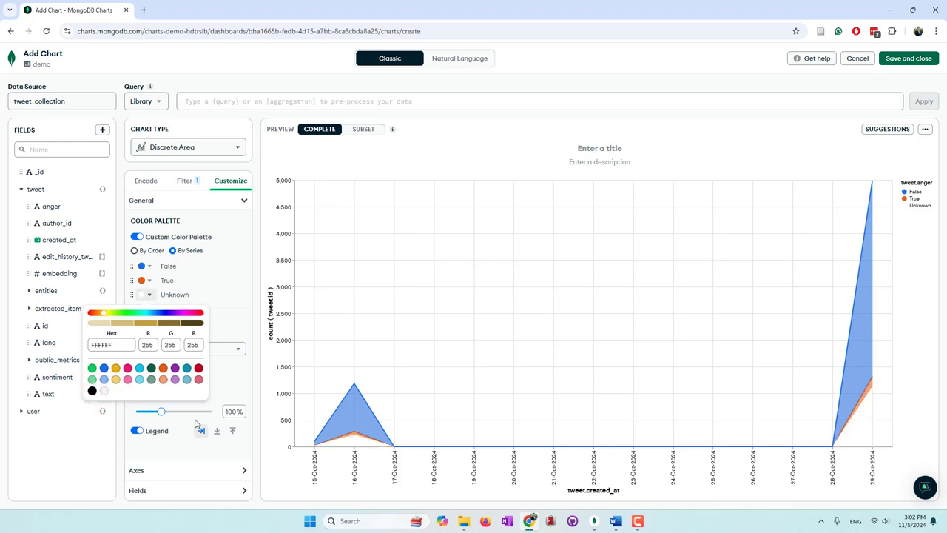
{"action": "left_click", "coordinate": [104, 380]}
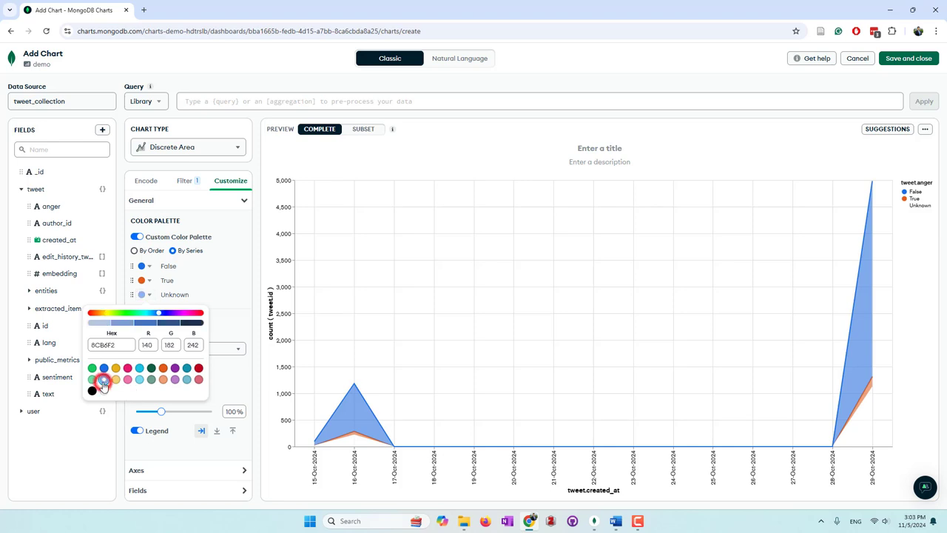
{"action": "left_click", "coordinate": [139, 378]}
{"action": "left_click", "coordinate": [231, 297]}
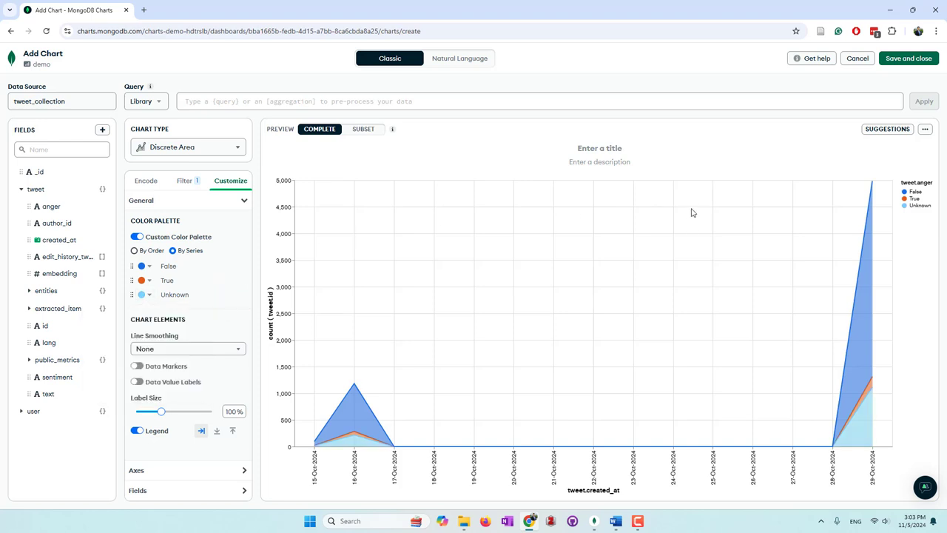
Step: Title the chart "Tweets on different days"
{"action": "left_click", "coordinate": [584, 146]}
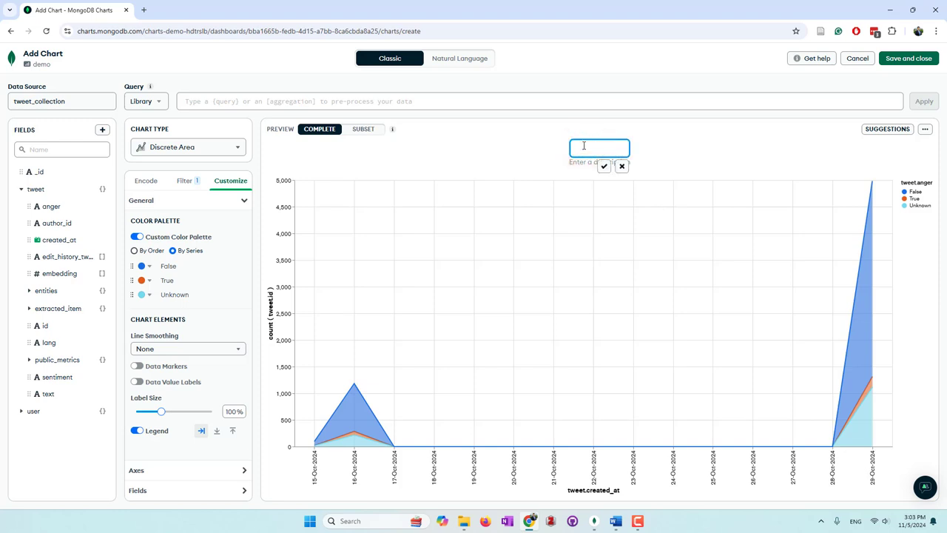
{"action": "type", "text": "Tweets on different days"}
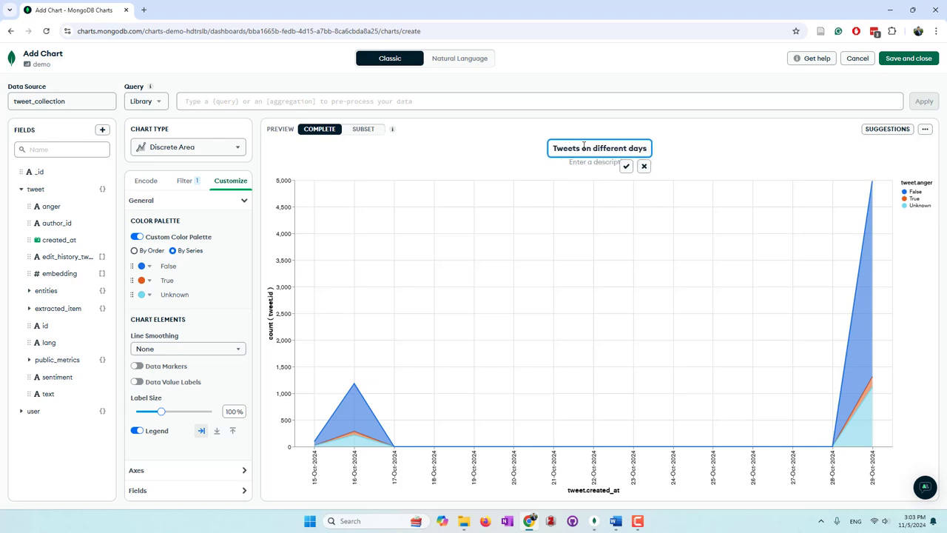
{"action": "key", "text": "Return"}
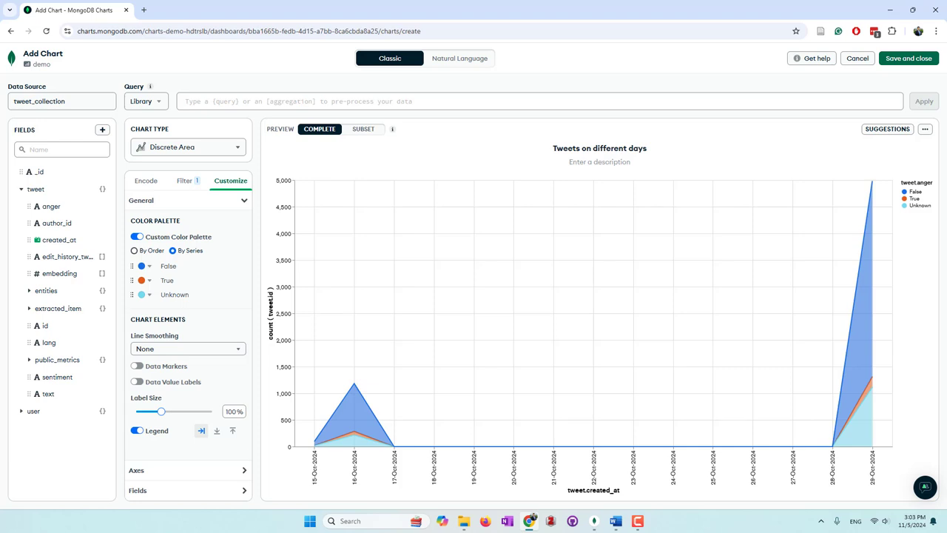
Step: Save the area chart to the dashboard and widen its tile to about one and a half times its width
{"action": "left_click", "coordinate": [924, 60]}
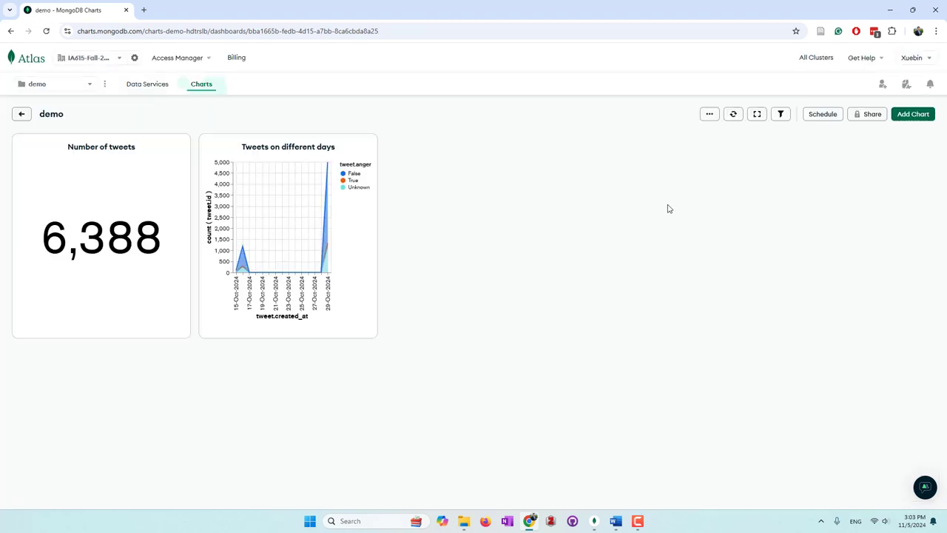
{"action": "left_click_drag", "start_coordinate": [370, 332], "coordinate": [484, 338]}
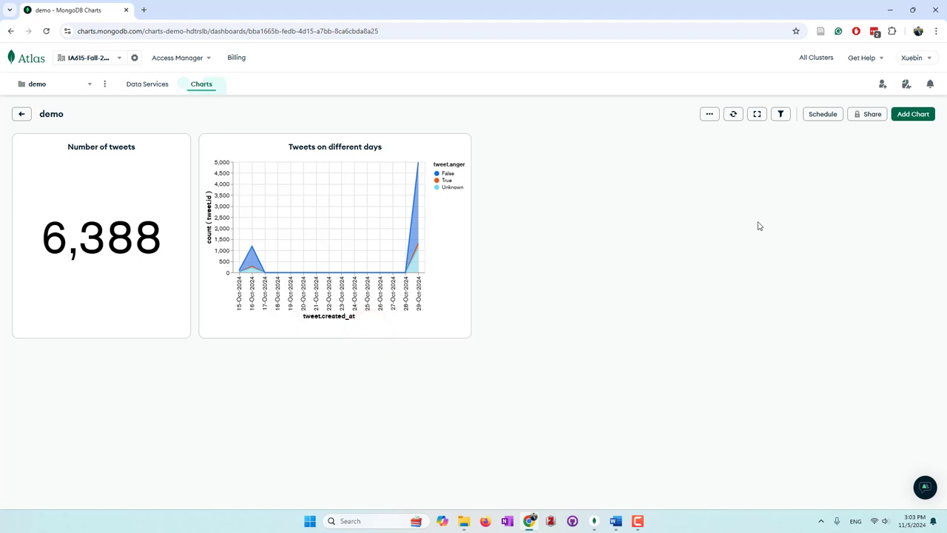
Step: Add a new chart to the dashboard from demo.tweet_collection and set its type to Word Cloud
{"action": "left_click", "coordinate": [925, 115]}
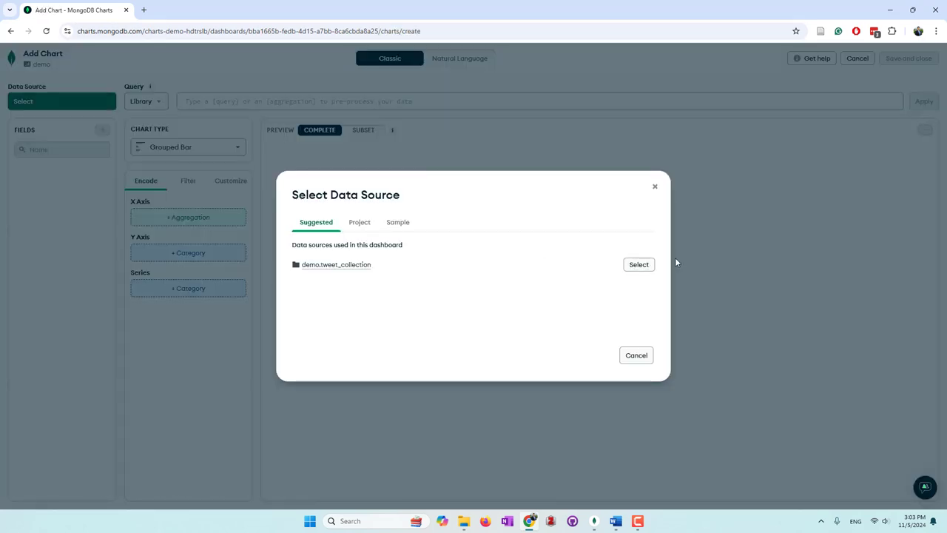
{"action": "left_click", "coordinate": [634, 267]}
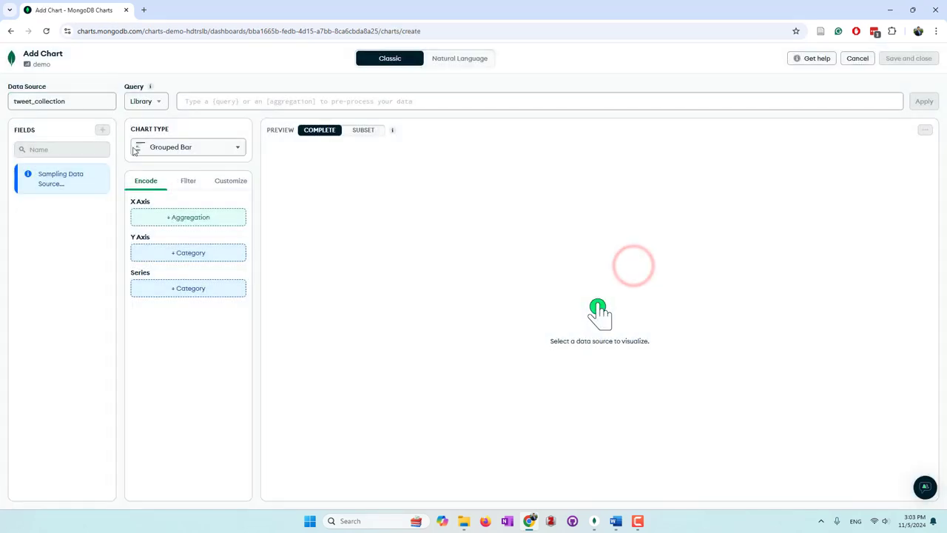
{"action": "left_click", "coordinate": [189, 148]}
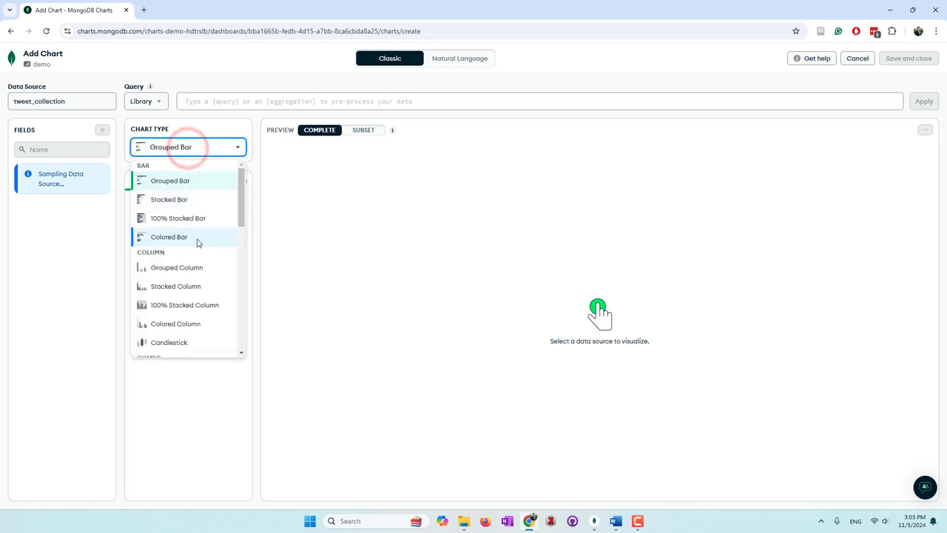
{"action": "scroll", "coordinate": [197, 241], "scroll_direction": "down", "scroll_amount": 5}
{"action": "scroll", "coordinate": [197, 242], "scroll_direction": "down", "scroll_amount": 1}
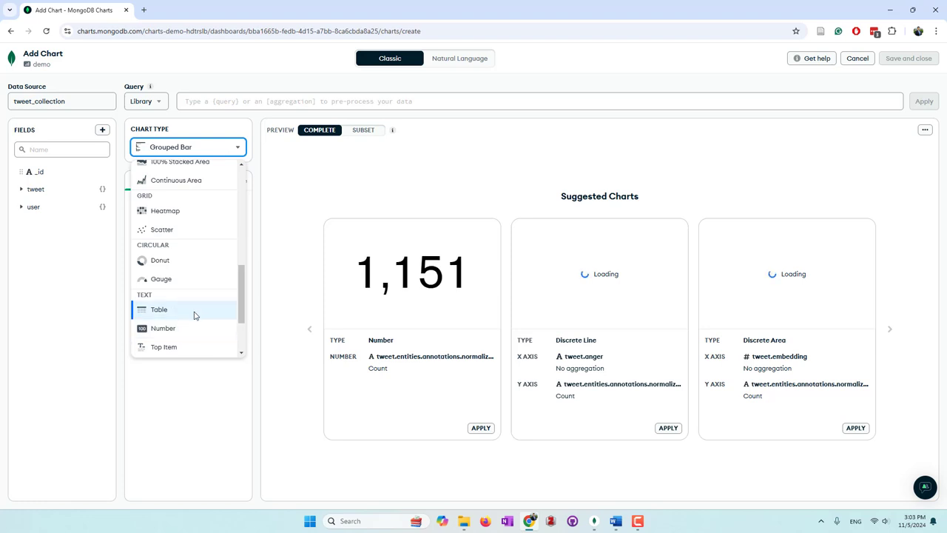
{"action": "scroll", "coordinate": [196, 316], "scroll_direction": "down", "scroll_amount": 1}
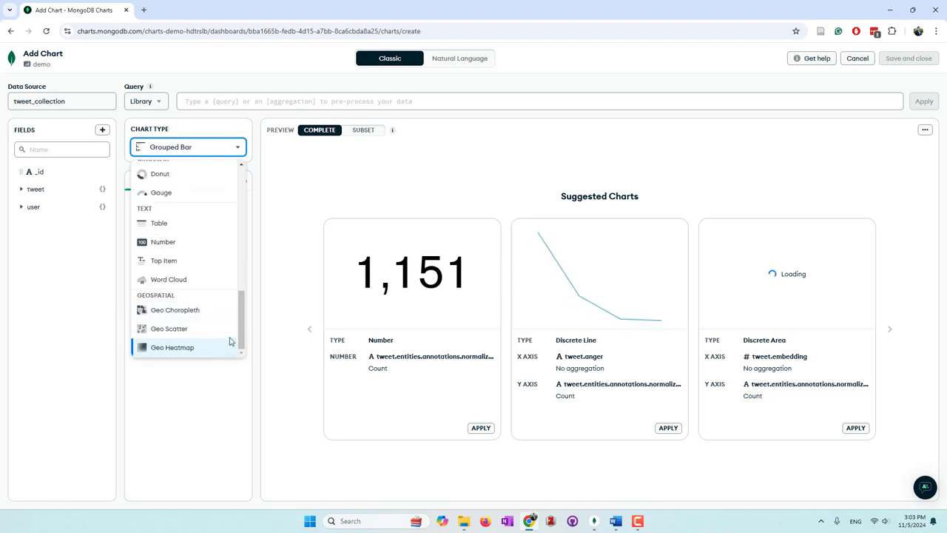
{"action": "left_click", "coordinate": [202, 277]}
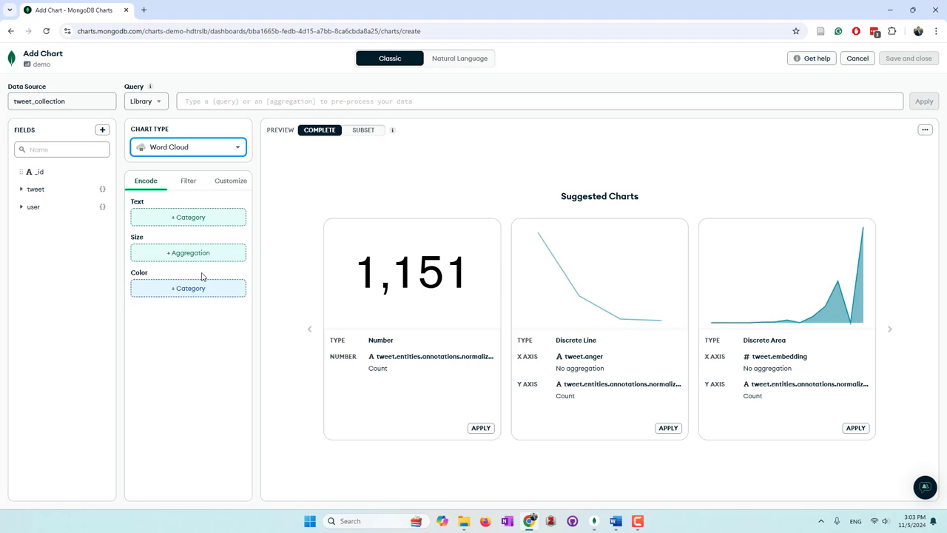
Step: Encode normalized_text from the tweet's entity annotations as the text, using Unwind array, and the count of the tweet's id as the size
{"action": "left_click", "coordinate": [38, 189]}
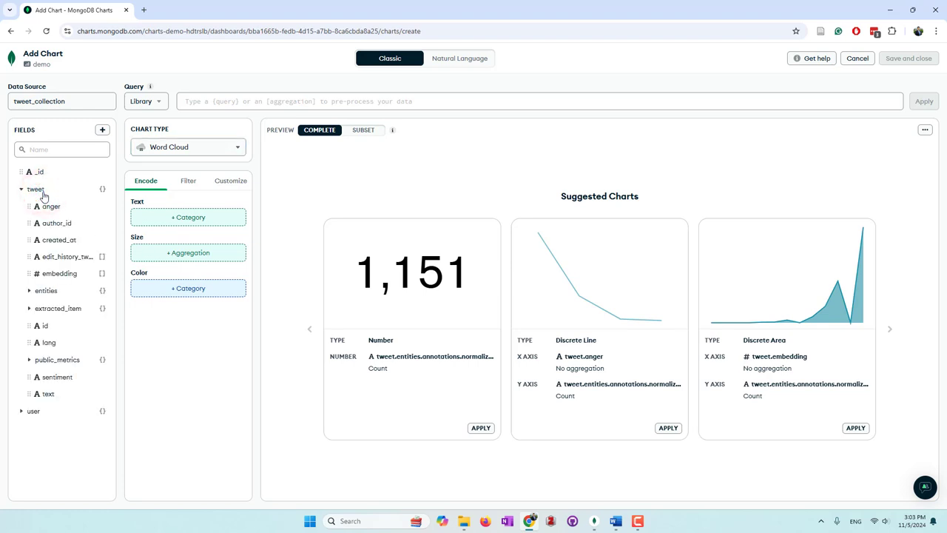
{"action": "left_click", "coordinate": [42, 293]}
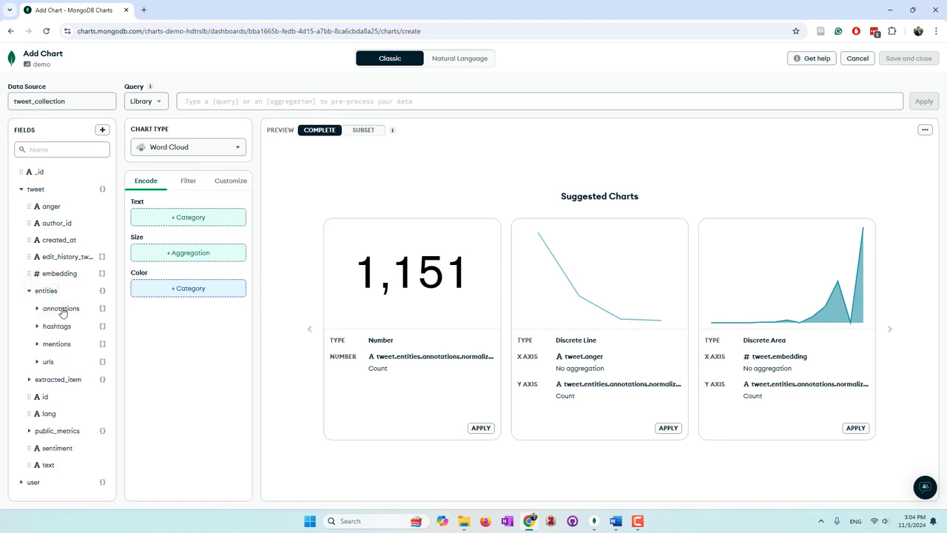
{"action": "left_click", "coordinate": [62, 309]}
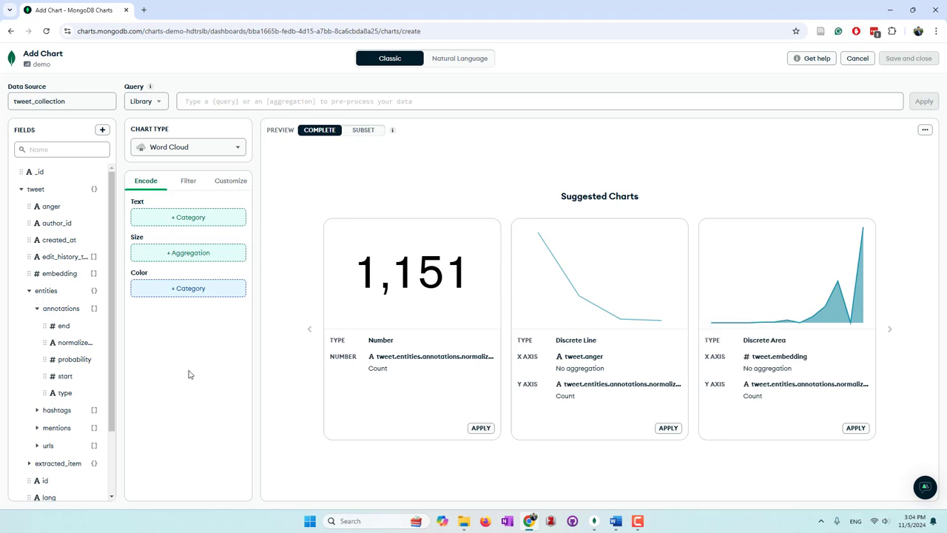
{"action": "left_click_drag", "start_coordinate": [74, 342], "coordinate": [200, 224]}
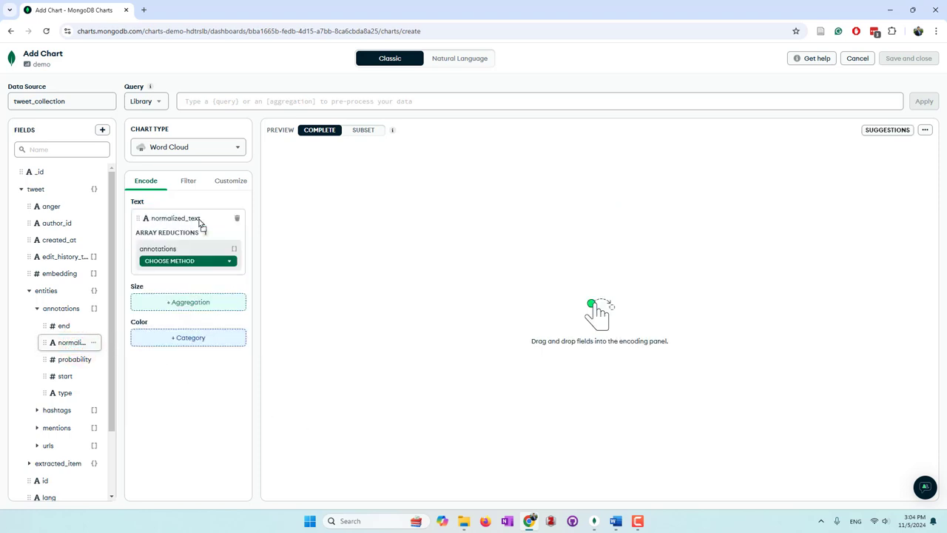
{"action": "left_click", "coordinate": [191, 261]}
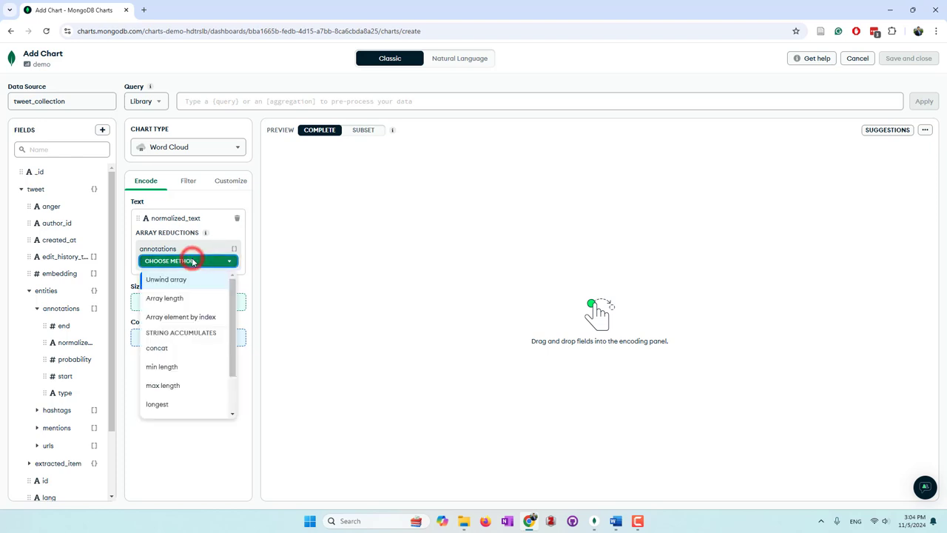
{"action": "left_click", "coordinate": [185, 285]}
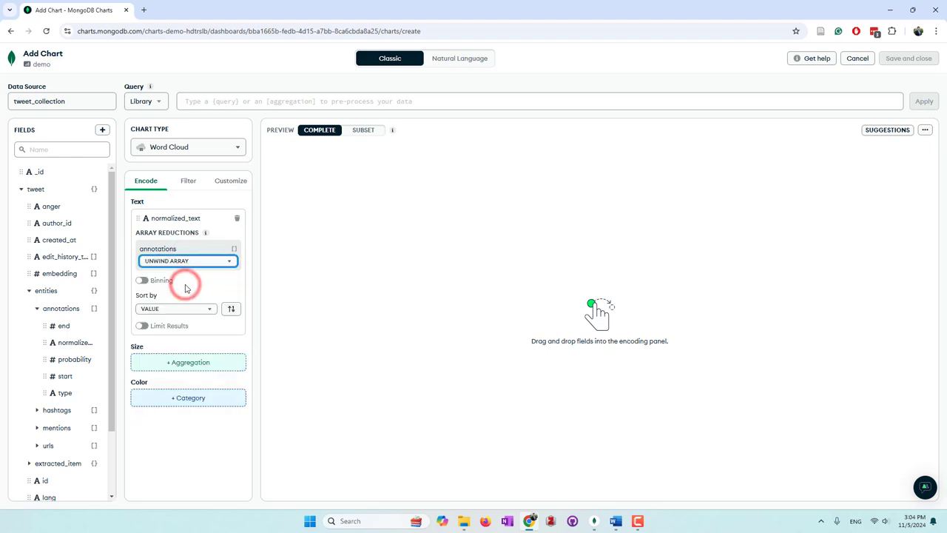
{"action": "scroll", "coordinate": [34, 420], "scroll_direction": "down", "scroll_amount": 2}
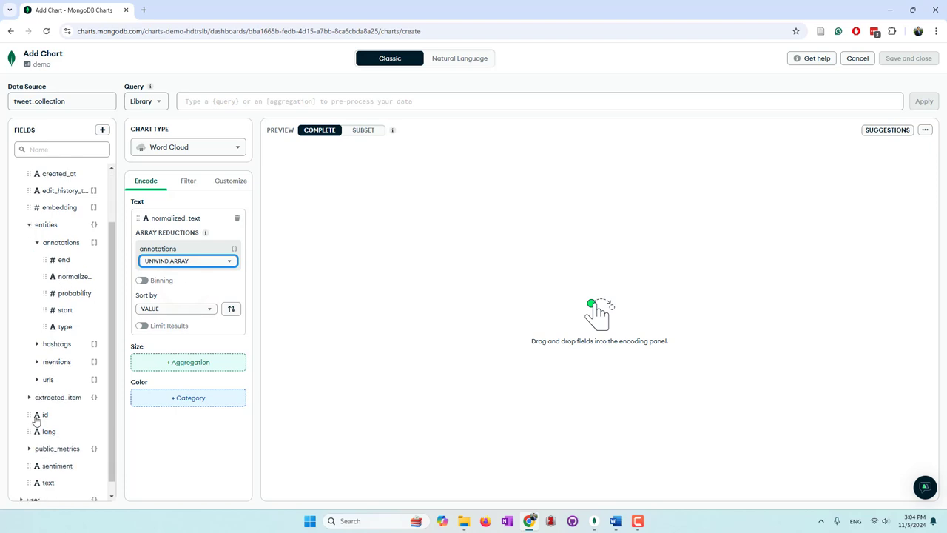
{"action": "left_click_drag", "start_coordinate": [54, 400], "coordinate": [182, 370]}
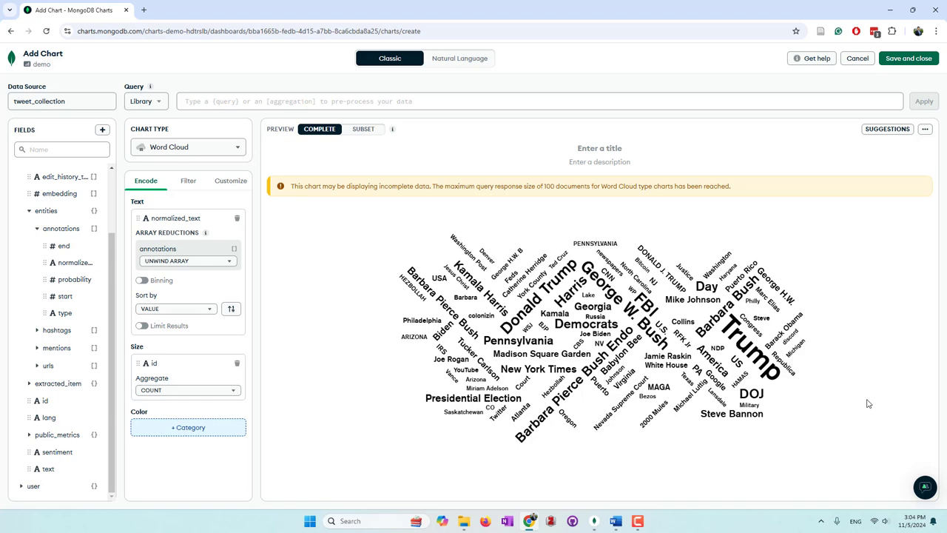
Step: Limit the word cloud's text results to 50 and encode the sentiment field as the color
{"action": "left_click", "coordinate": [141, 326]}
{"action": "left_click", "coordinate": [212, 326]}
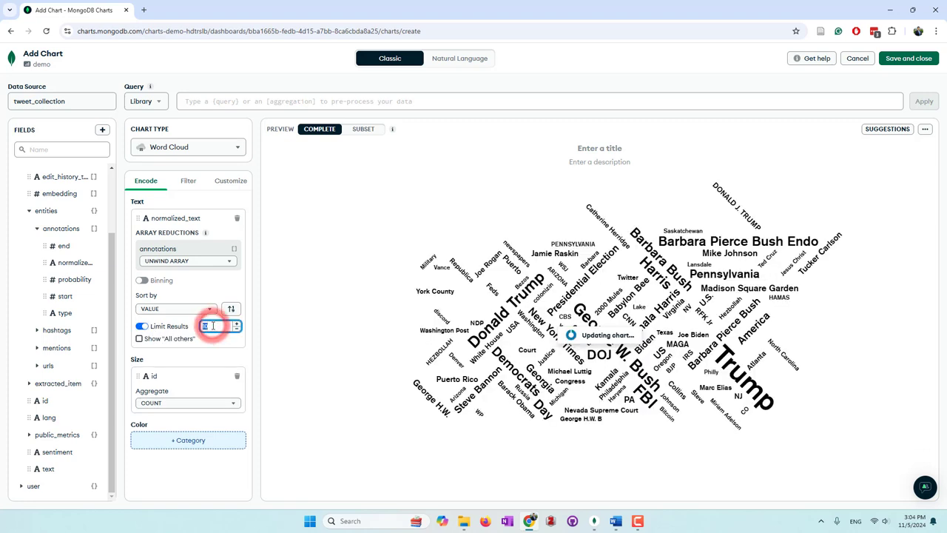
{"action": "type", "text": "50"}
{"action": "left_click", "coordinate": [295, 344]}
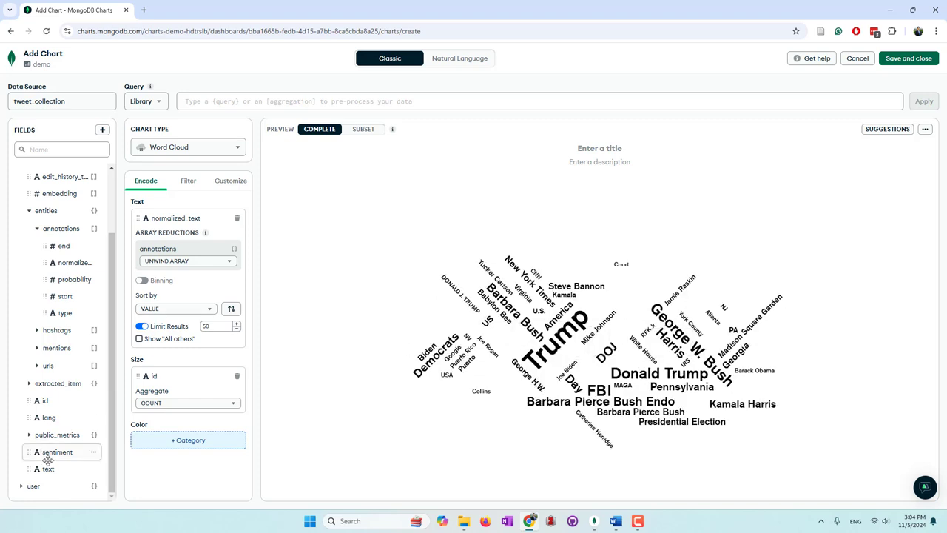
{"action": "left_click_drag", "start_coordinate": [64, 451], "coordinate": [196, 447]}
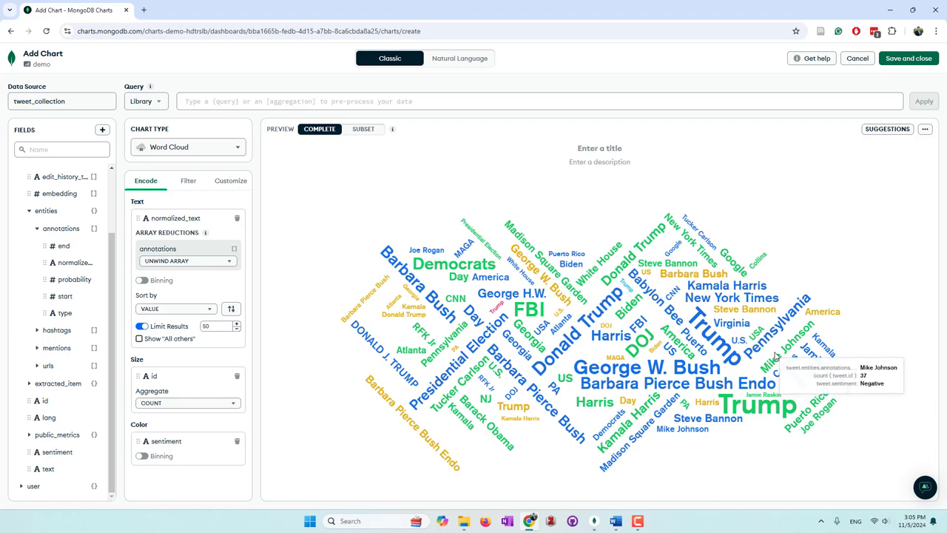
Step: Filter the word cloud by sentiment, unchecking NULL / MISSING, EMPTY STRING, lowercase negative and neutral, and the long sentence values
{"action": "left_click", "coordinate": [197, 185]}
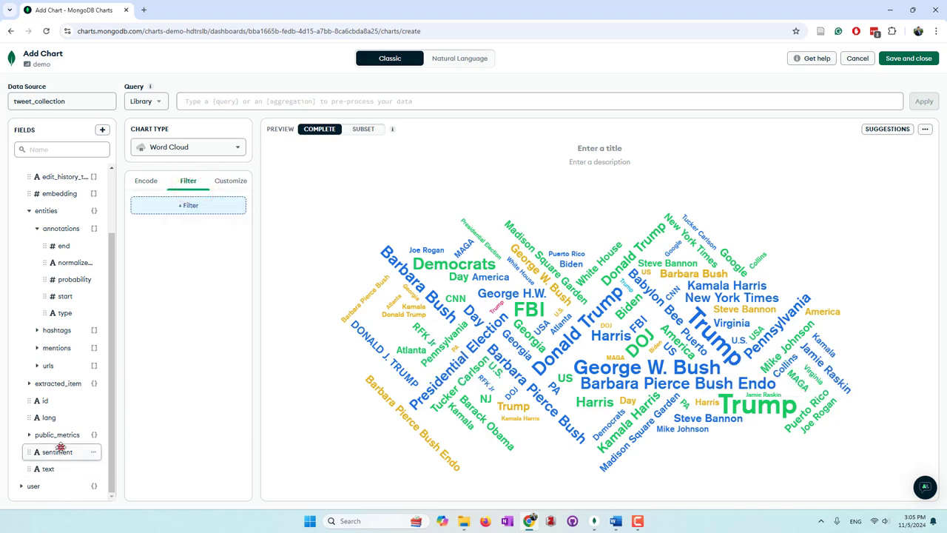
{"action": "left_click_drag", "start_coordinate": [58, 451], "coordinate": [190, 211]}
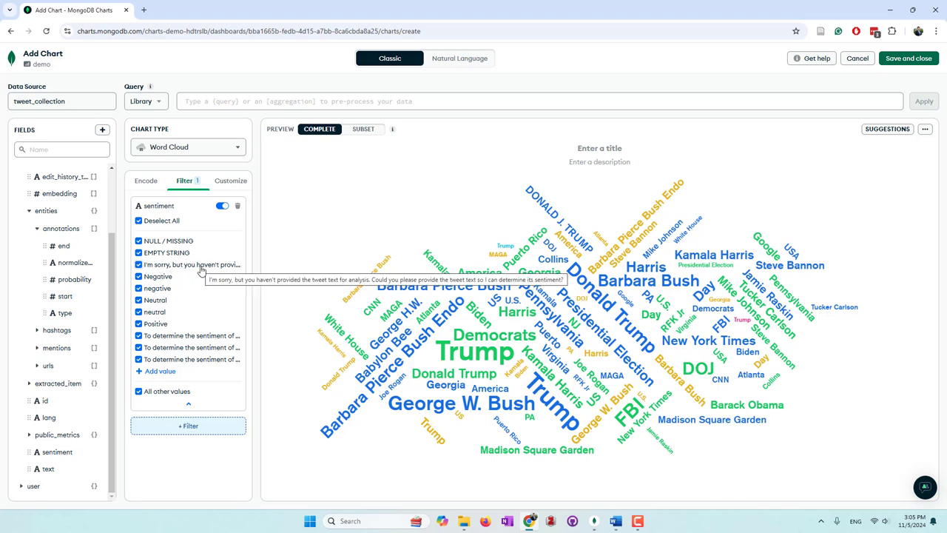
{"action": "left_click", "coordinate": [200, 268]}
{"action": "left_click", "coordinate": [178, 335]}
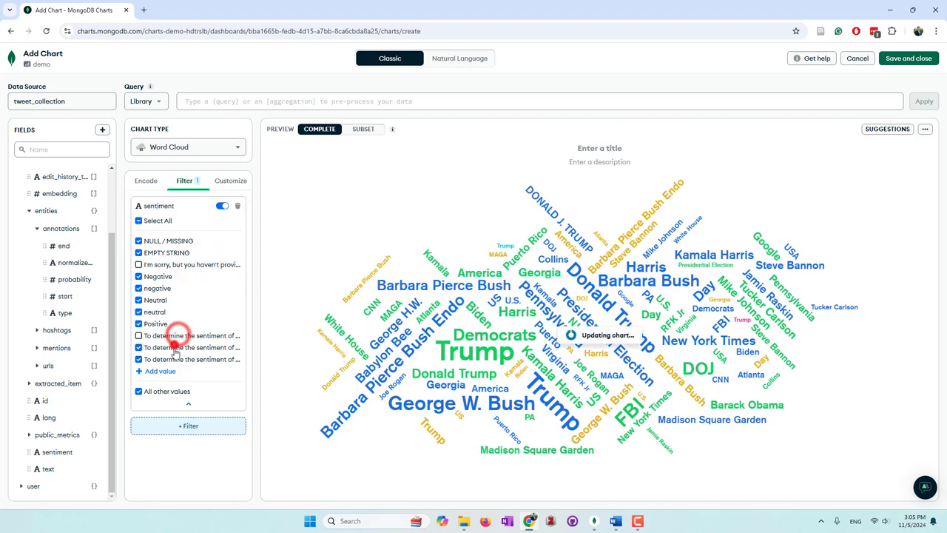
{"action": "left_click", "coordinate": [176, 348]}
{"action": "left_click", "coordinate": [170, 359]}
{"action": "left_click", "coordinate": [157, 312]}
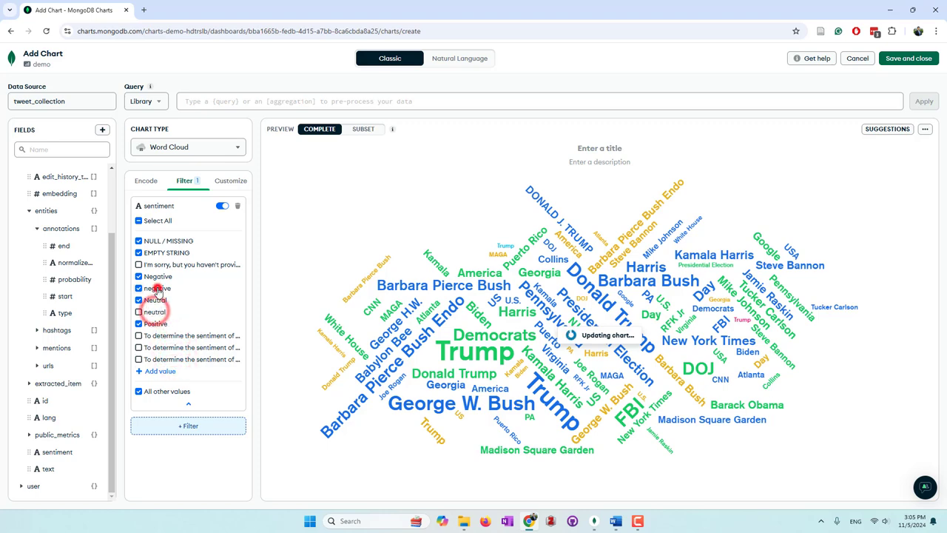
{"action": "left_click", "coordinate": [158, 289]}
{"action": "left_click", "coordinate": [169, 252]}
{"action": "left_click", "coordinate": [159, 241]}
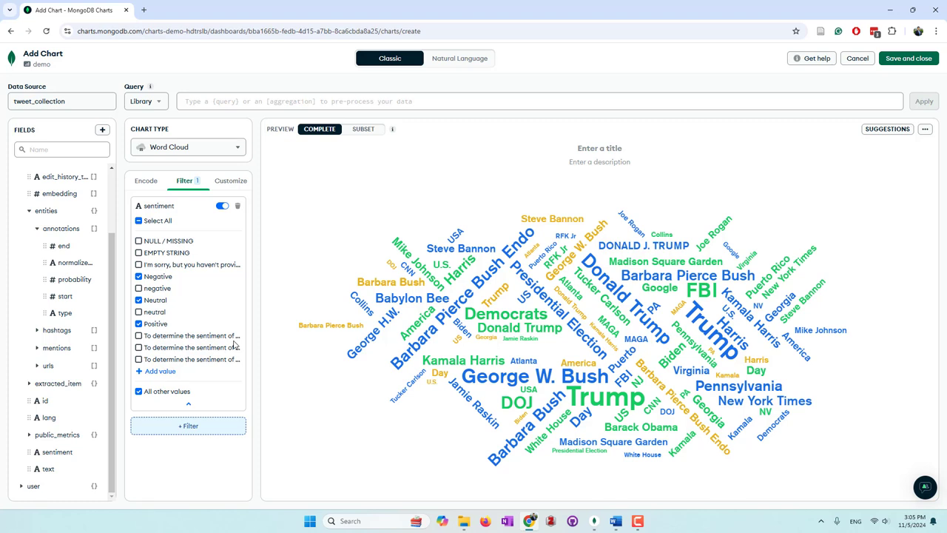
Step: Enable a custom color palette by series for the word cloud and set the Negative series to blue
{"action": "left_click", "coordinate": [233, 181]}
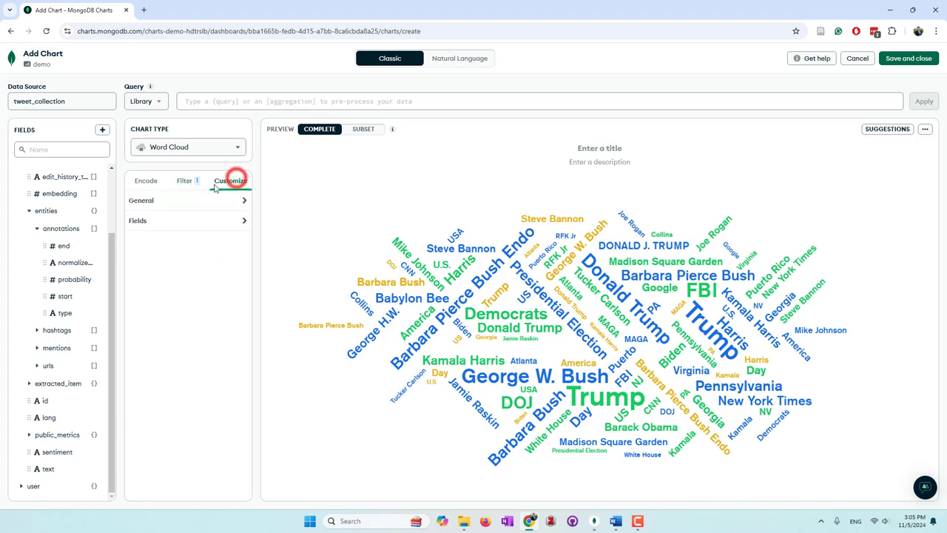
{"action": "left_click", "coordinate": [188, 199]}
{"action": "left_click", "coordinate": [137, 236]}
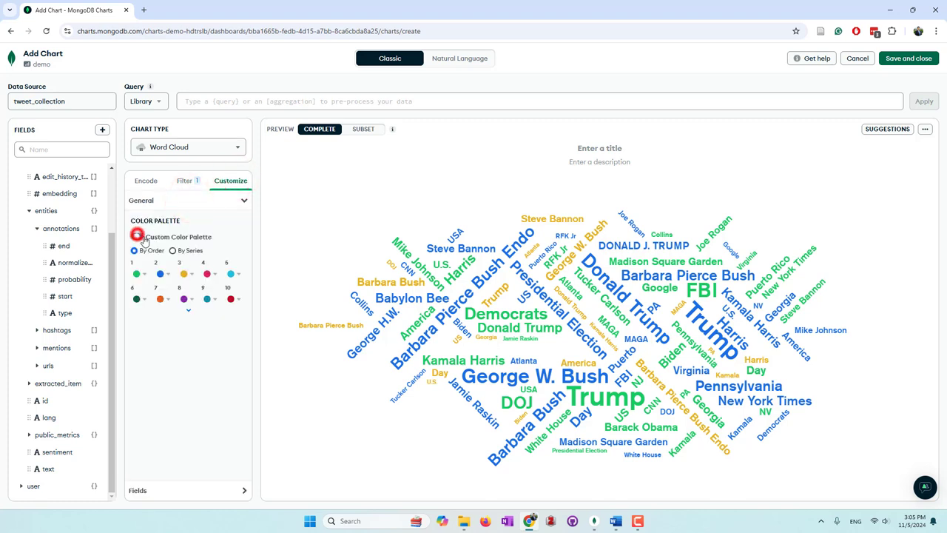
{"action": "left_click", "coordinate": [188, 252]}
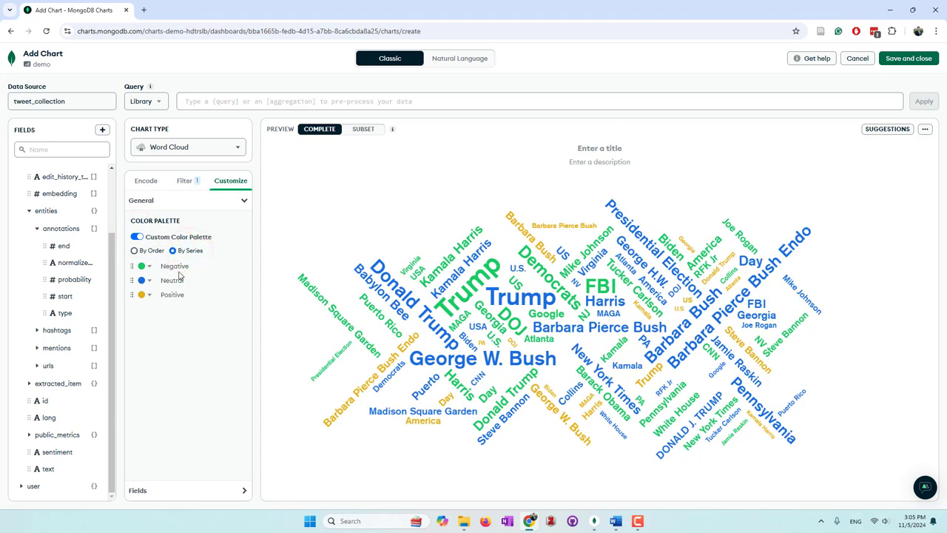
{"action": "left_click", "coordinate": [147, 265]}
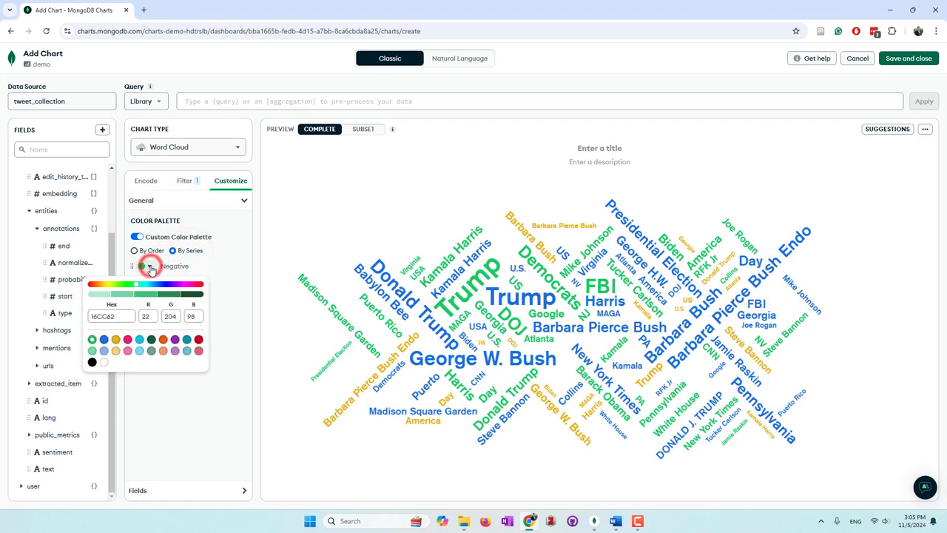
{"action": "left_click", "coordinate": [104, 339]}
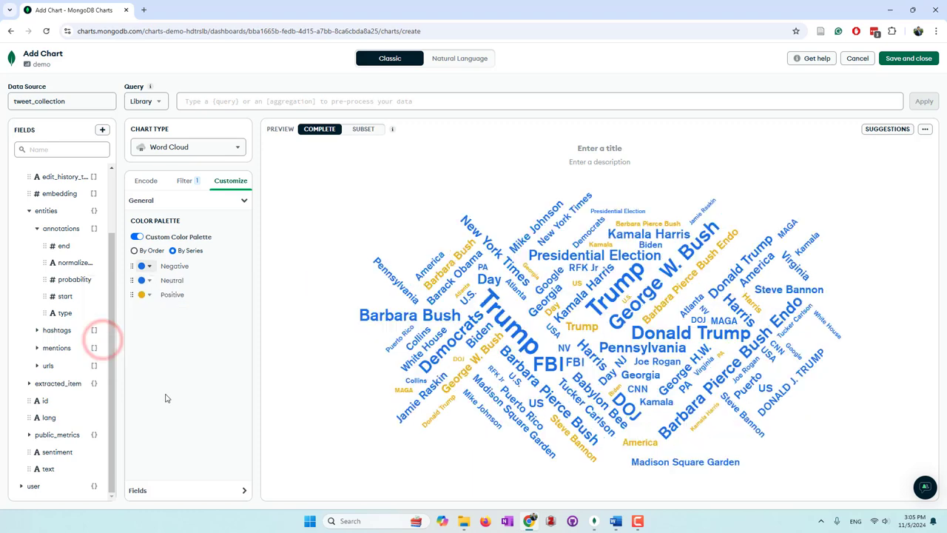
Step: Set the Neutral series color to gray-green 70A092 and the Positive series color to orange E65D19
{"action": "left_click", "coordinate": [149, 281]}
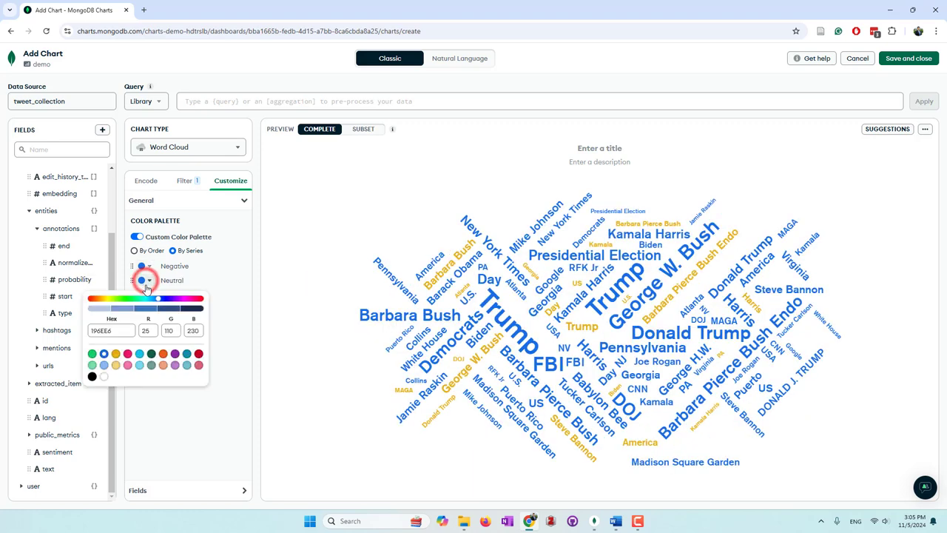
{"action": "left_click", "coordinate": [150, 364]}
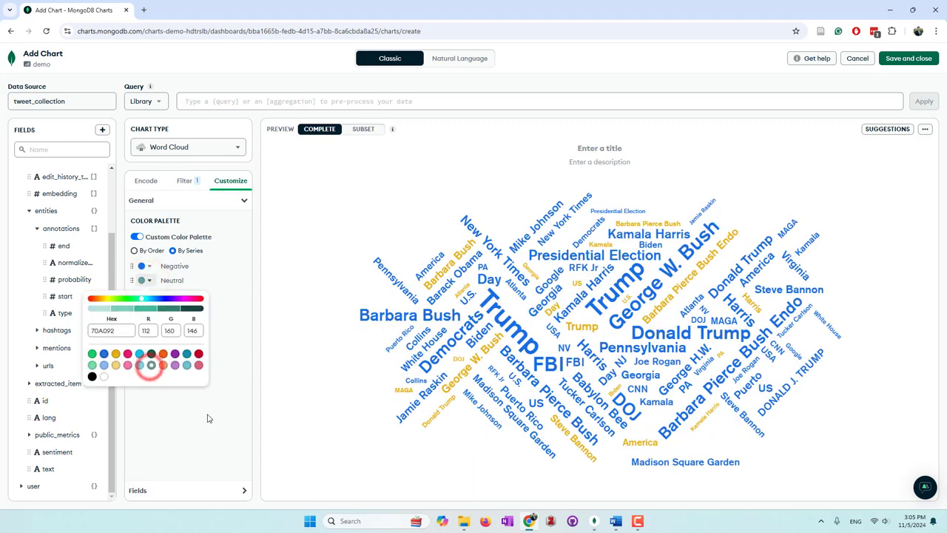
{"action": "left_click", "coordinate": [207, 415]}
{"action": "left_click", "coordinate": [144, 294]}
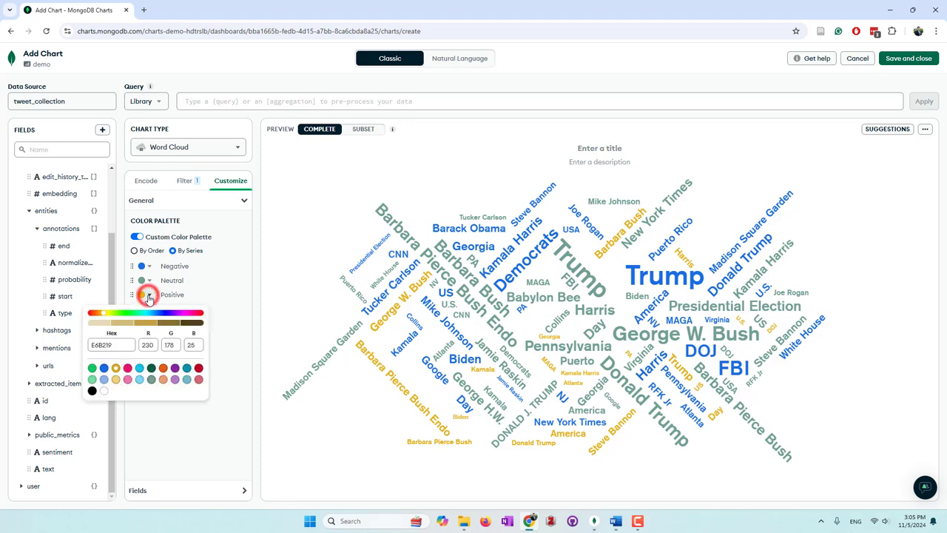
{"action": "left_click", "coordinate": [164, 370]}
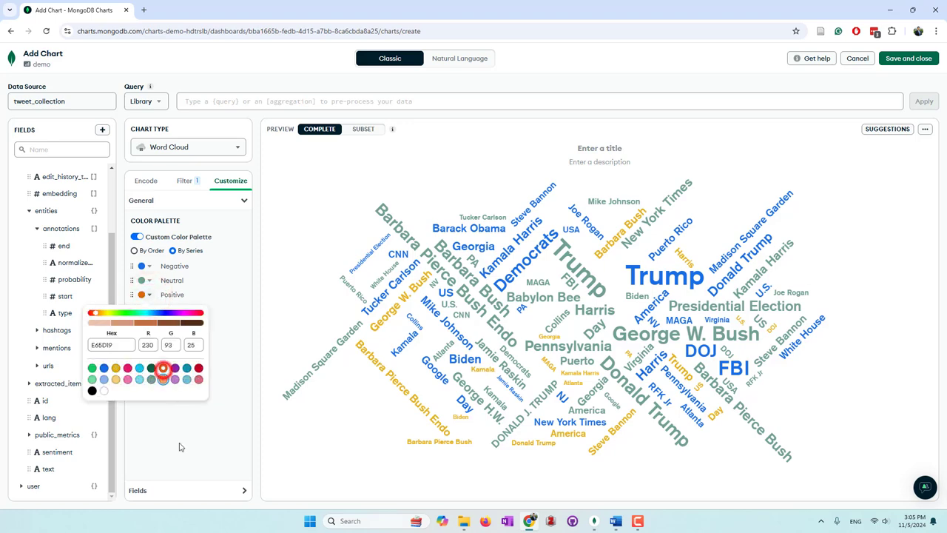
{"action": "left_click", "coordinate": [195, 455]}
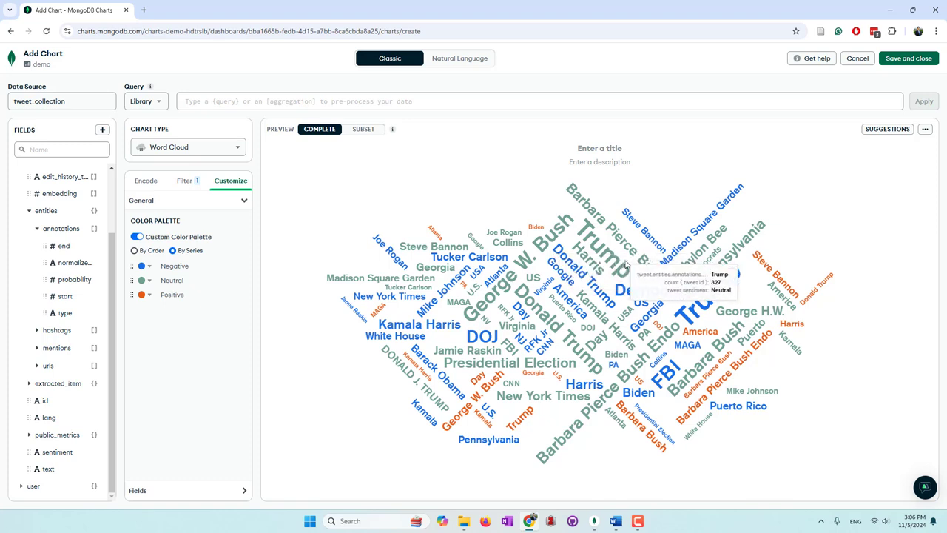
Step: Title the word cloud chart "annotations"
{"action": "left_click", "coordinate": [615, 148]}
{"action": "type", "text": "a"}
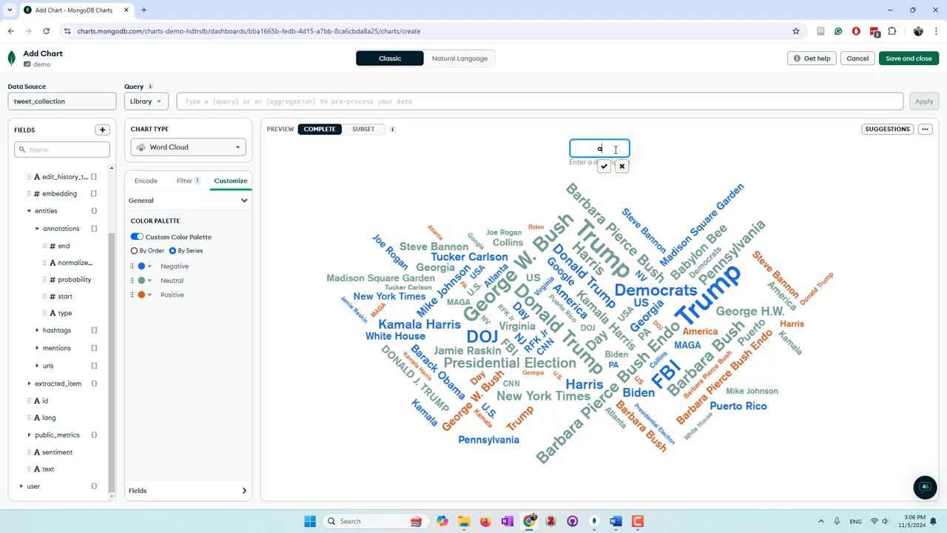
{"action": "type", "text": "nnotations"}
{"action": "left_click", "coordinate": [604, 166]}
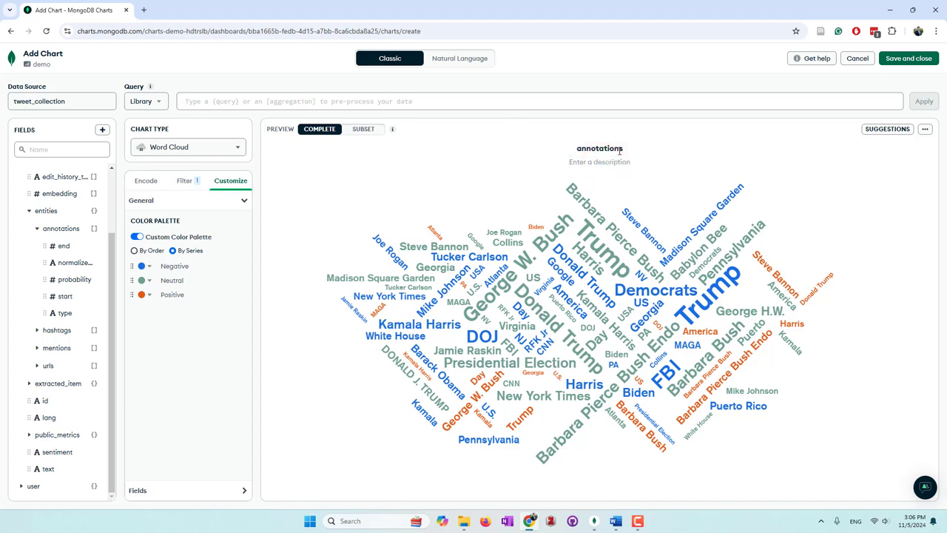
Step: Save the word cloud to the dashboard and widen its tile to about one and a half times its width
{"action": "left_click", "coordinate": [904, 62]}
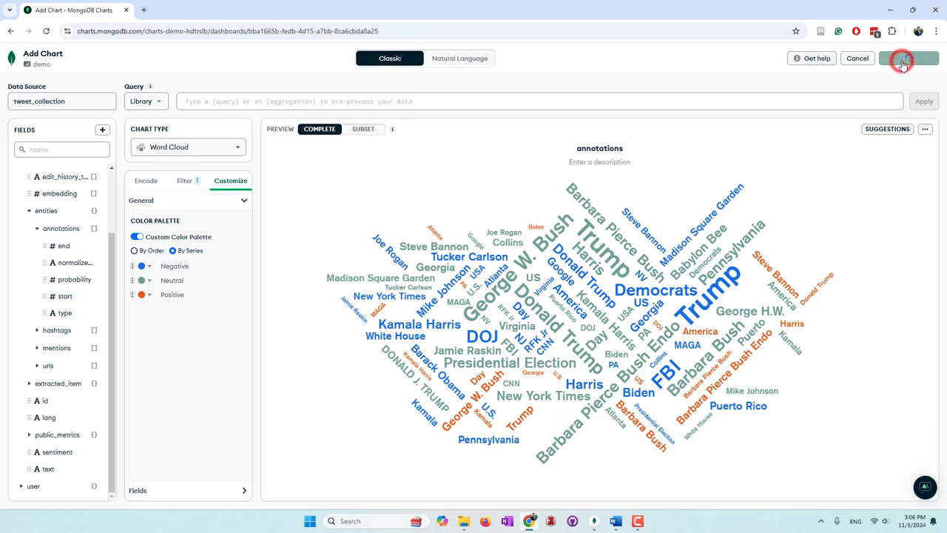
{"action": "left_click_drag", "start_coordinate": [654, 333], "coordinate": [750, 339]}
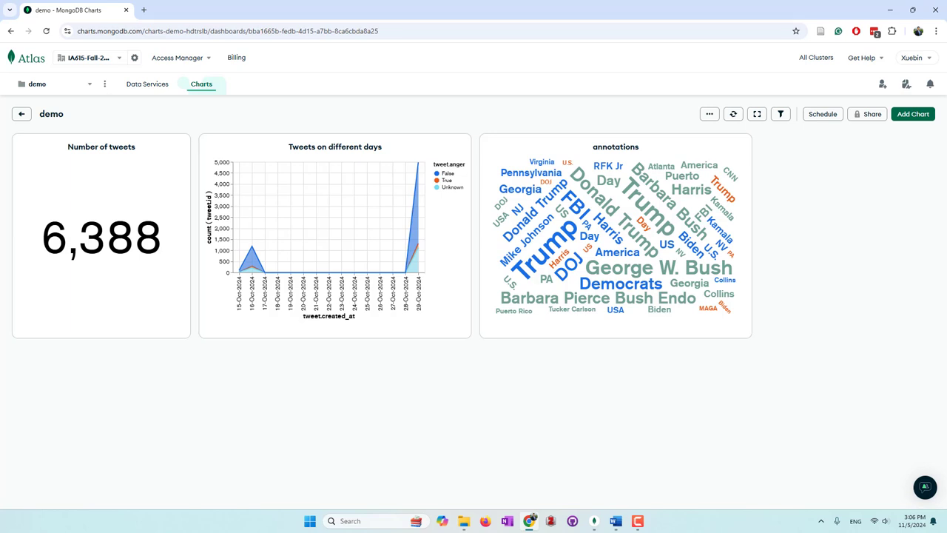
Step: Add a new chart to the dashboard from tweet_collection and set its type to Geo Choropleth
{"action": "left_click", "coordinate": [913, 114]}
{"action": "left_click", "coordinate": [634, 266]}
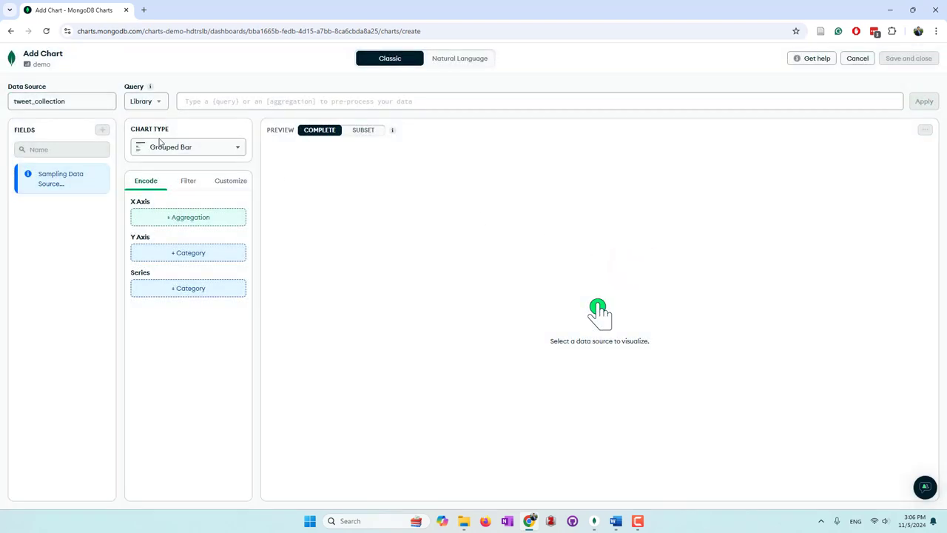
{"action": "left_click", "coordinate": [174, 148]}
{"action": "scroll", "coordinate": [189, 270], "scroll_direction": "down", "scroll_amount": 5}
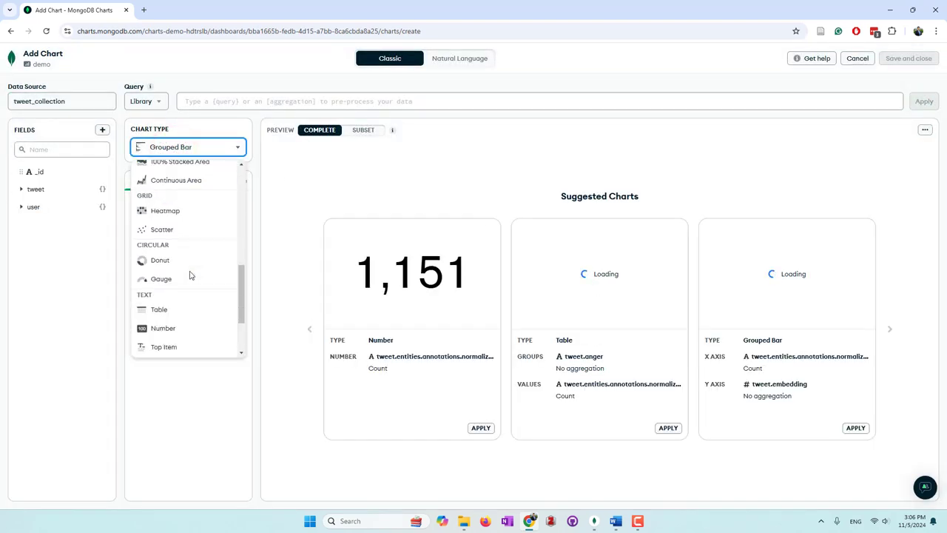
{"action": "scroll", "coordinate": [189, 275], "scroll_direction": "down", "scroll_amount": 2}
{"action": "left_click", "coordinate": [194, 308]}
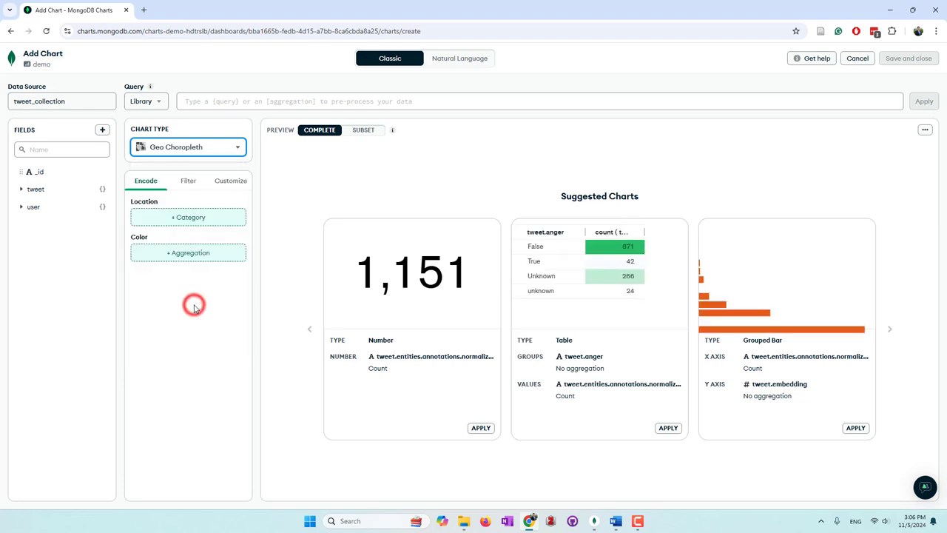
Step: Encode the user's location field as the map location and the count of the tweet's id as the color
{"action": "left_click", "coordinate": [44, 211]}
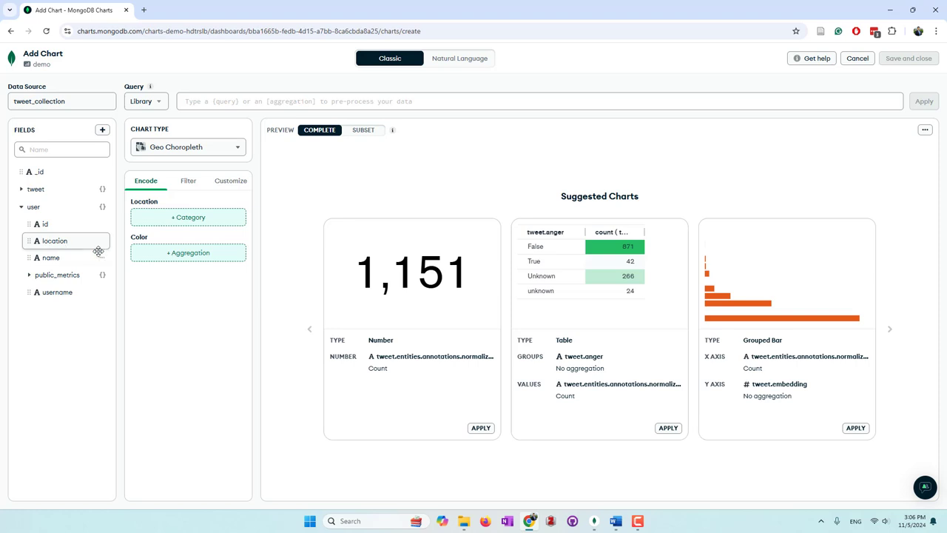
{"action": "left_click_drag", "start_coordinate": [58, 243], "coordinate": [178, 226]}
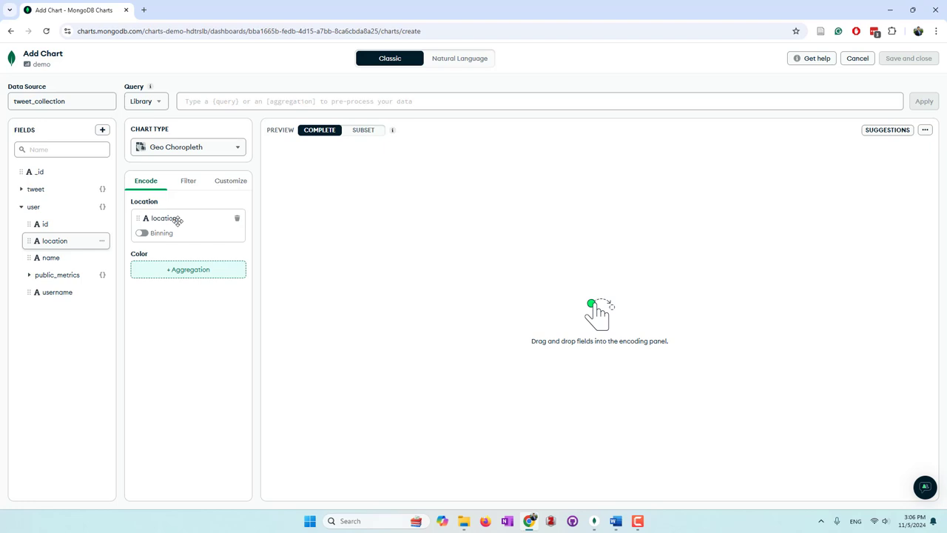
{"action": "left_click", "coordinate": [39, 188]}
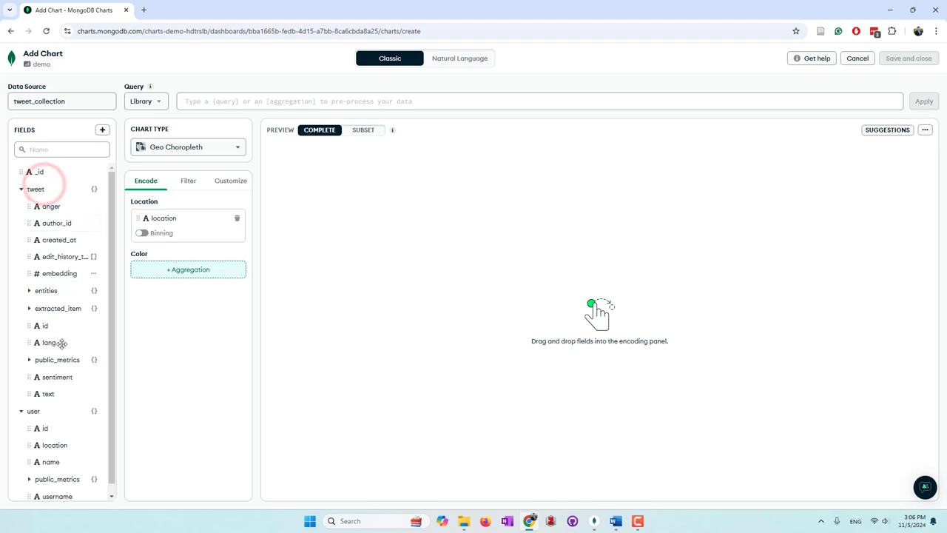
{"action": "left_click_drag", "start_coordinate": [38, 326], "coordinate": [178, 277]}
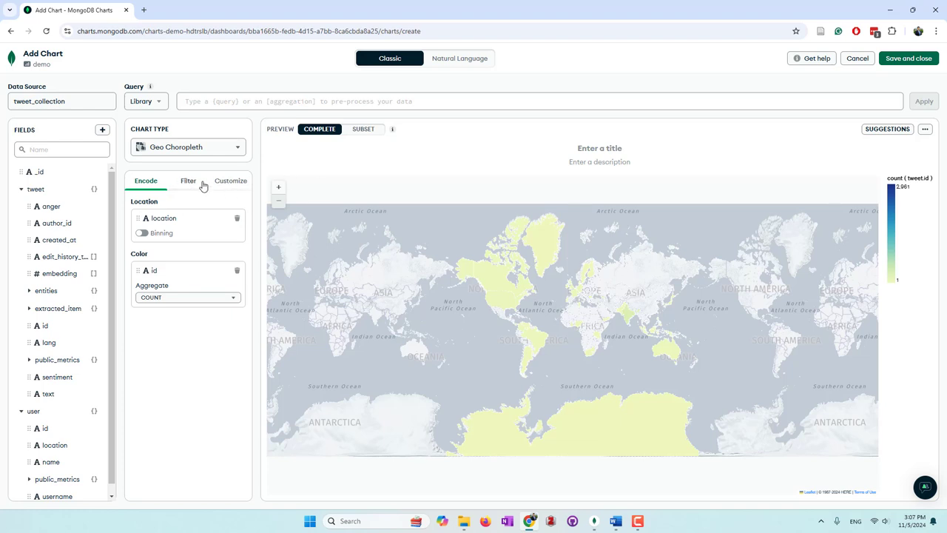
Step: Set the choropleth map's shape scheme to US States
{"action": "left_click", "coordinate": [237, 184]}
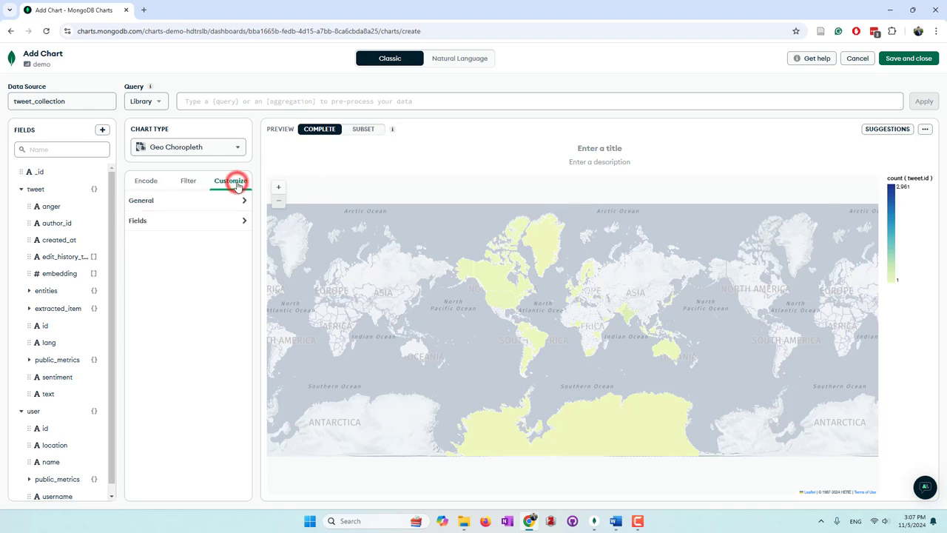
{"action": "left_click", "coordinate": [177, 205]}
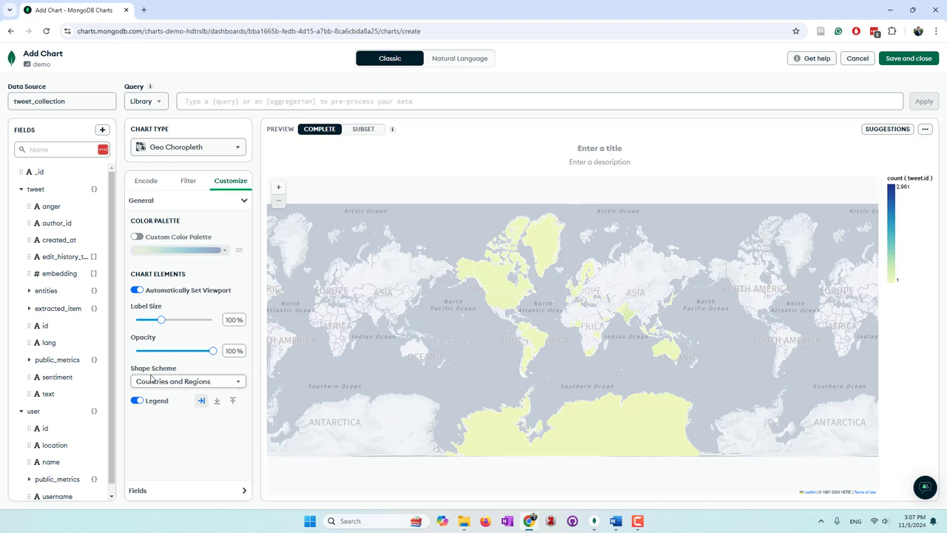
{"action": "left_click", "coordinate": [195, 384]}
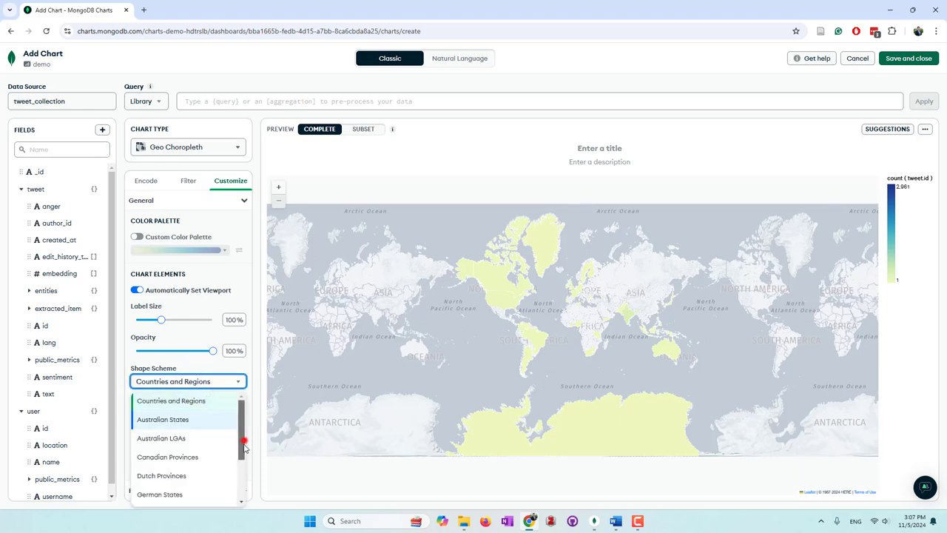
{"action": "scroll", "coordinate": [245, 444], "scroll_direction": "down", "scroll_amount": 3}
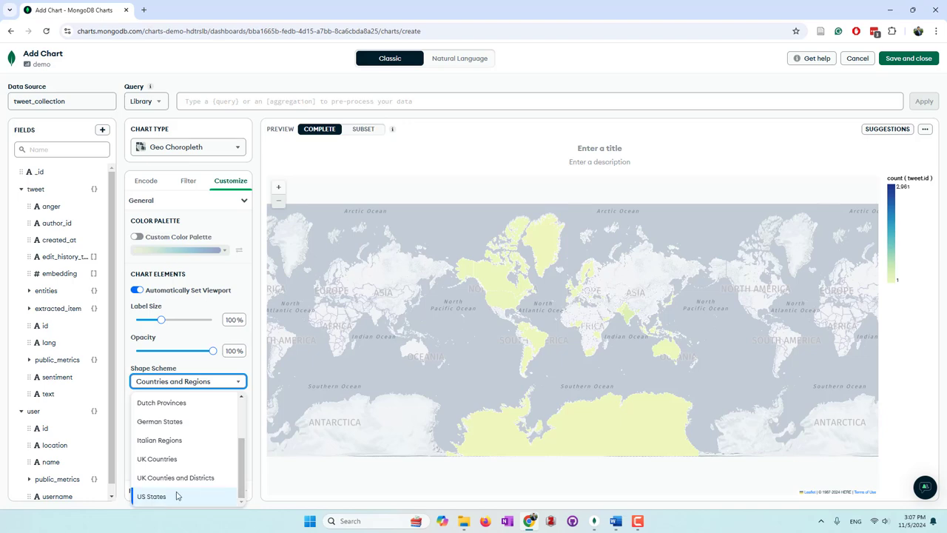
{"action": "left_click", "coordinate": [177, 496]}
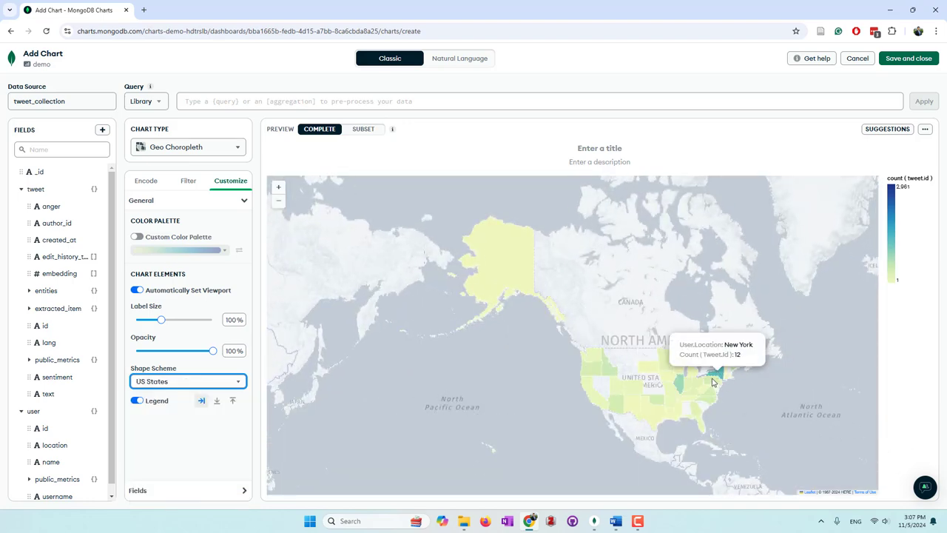
Step: Examine the tweet counts of individual states on the map, including New York, Illinois and Ohio
{"action": "mouse_move", "coordinate": [714, 387]}
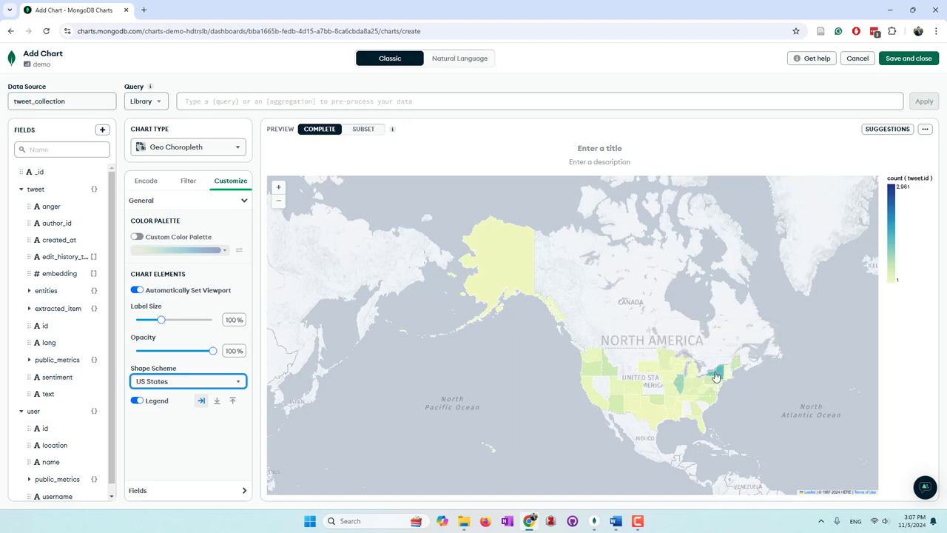
{"action": "mouse_move", "coordinate": [746, 376]}
{"action": "scroll", "coordinate": [744, 392], "scroll_direction": "up", "scroll_amount": 2}
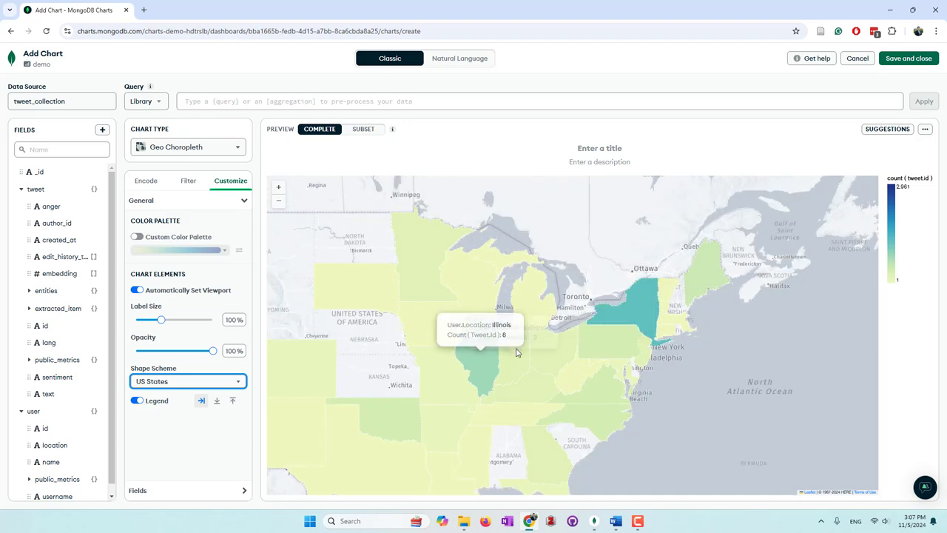
{"action": "scroll", "coordinate": [711, 349], "scroll_direction": "down", "scroll_amount": 1}
{"action": "scroll", "coordinate": [712, 350], "scroll_direction": "down", "scroll_amount": 2}
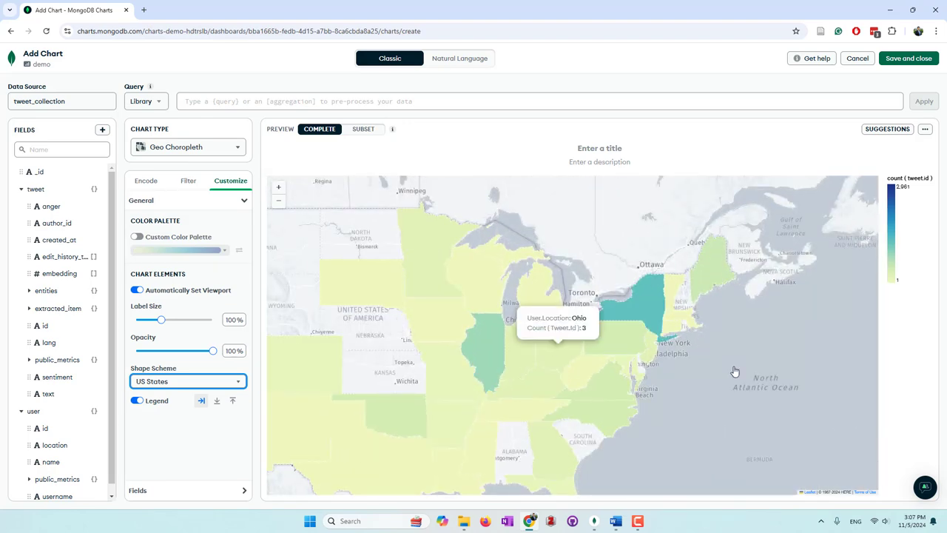
{"action": "left_click_drag", "start_coordinate": [601, 261], "coordinate": [528, 271]}
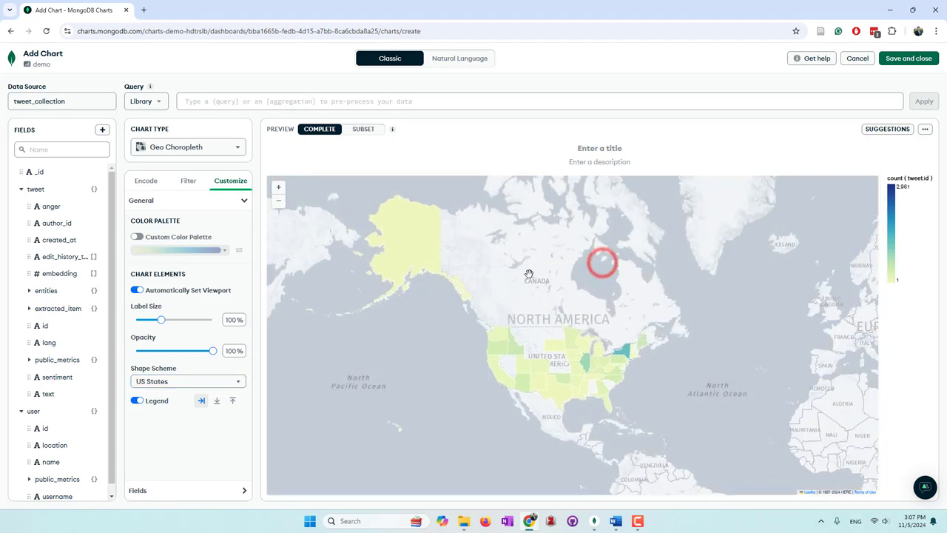
Step: Title the choropleth chart "user locations"
{"action": "left_click", "coordinate": [599, 149]}
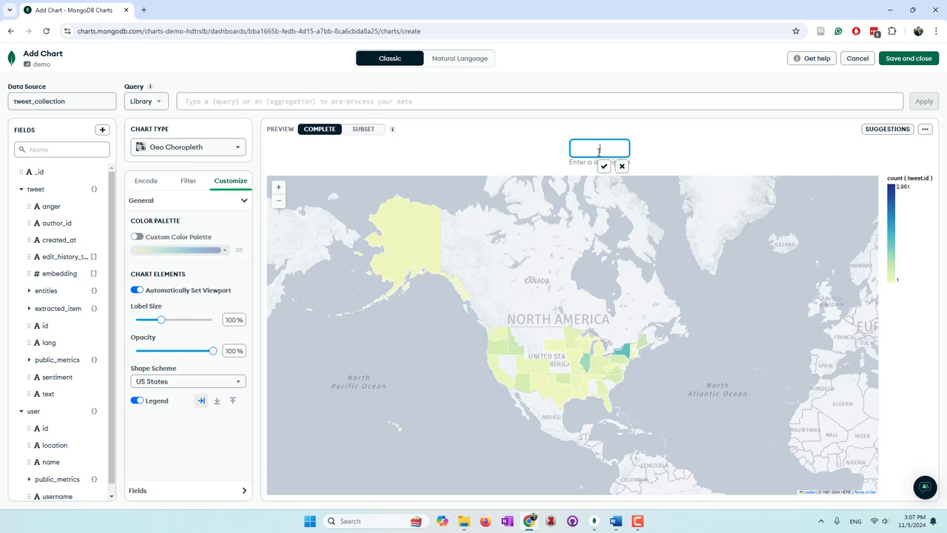
{"action": "type", "text": "user locations"}
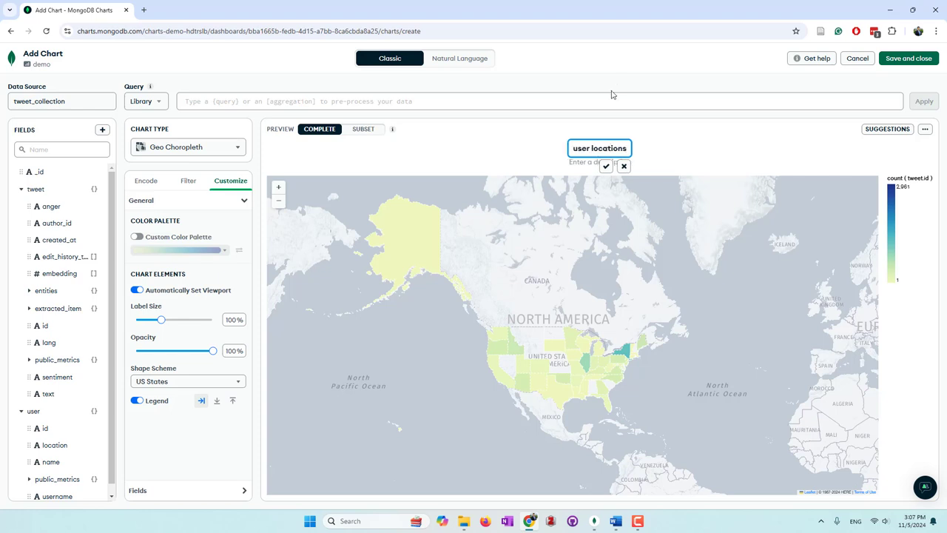
{"action": "left_click", "coordinate": [606, 166]}
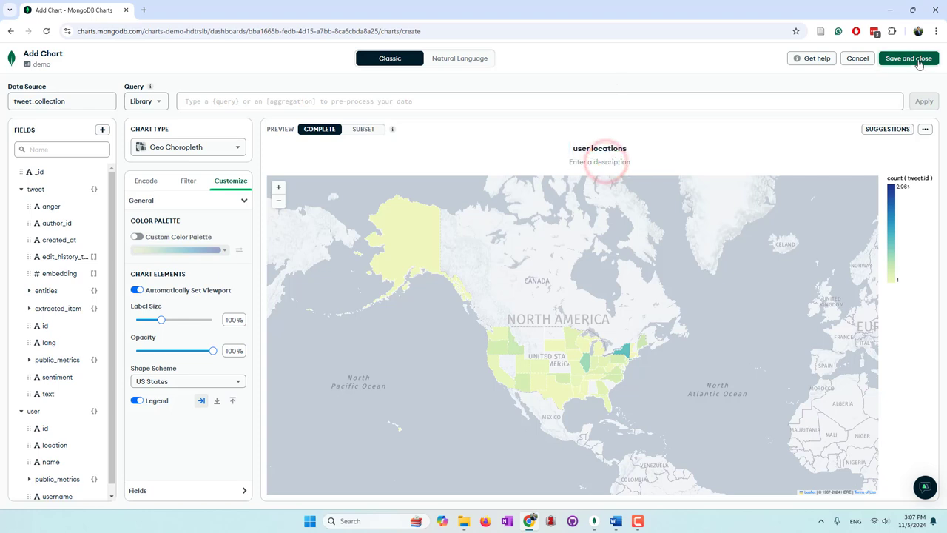
Step: Save the user locations chart to the dashboard and widen its tile to about the width of the daily tweets chart
{"action": "left_click", "coordinate": [917, 60]}
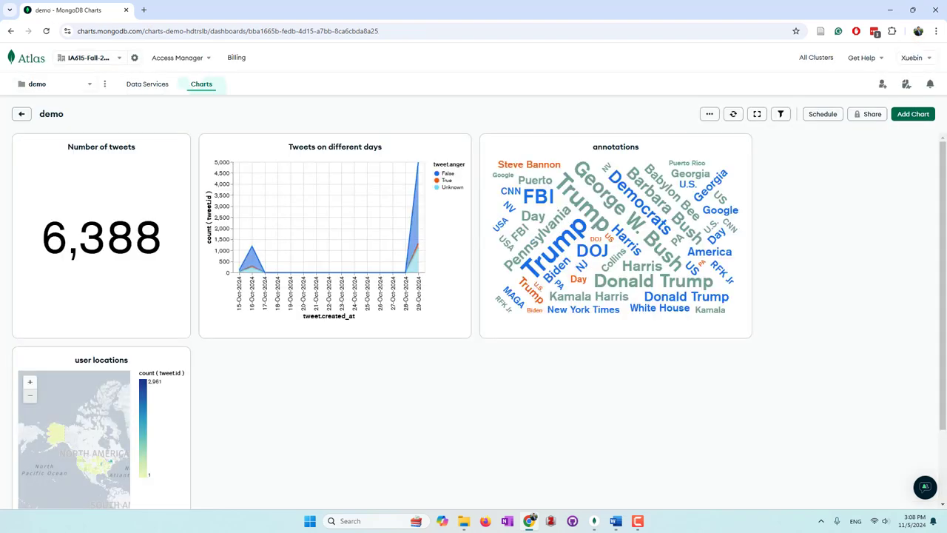
{"action": "scroll", "coordinate": [308, 404], "scroll_direction": "down", "scroll_amount": 2}
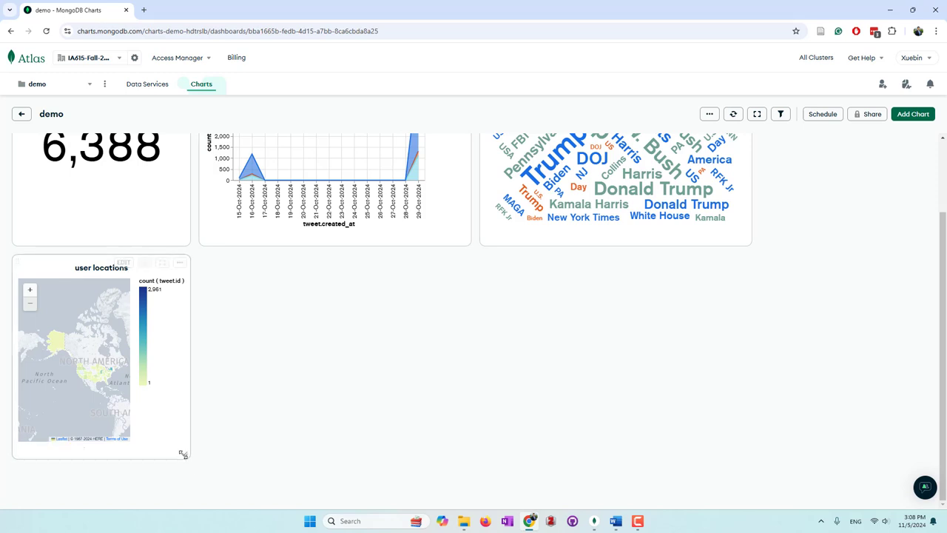
{"action": "left_click_drag", "start_coordinate": [183, 454], "coordinate": [285, 463]}
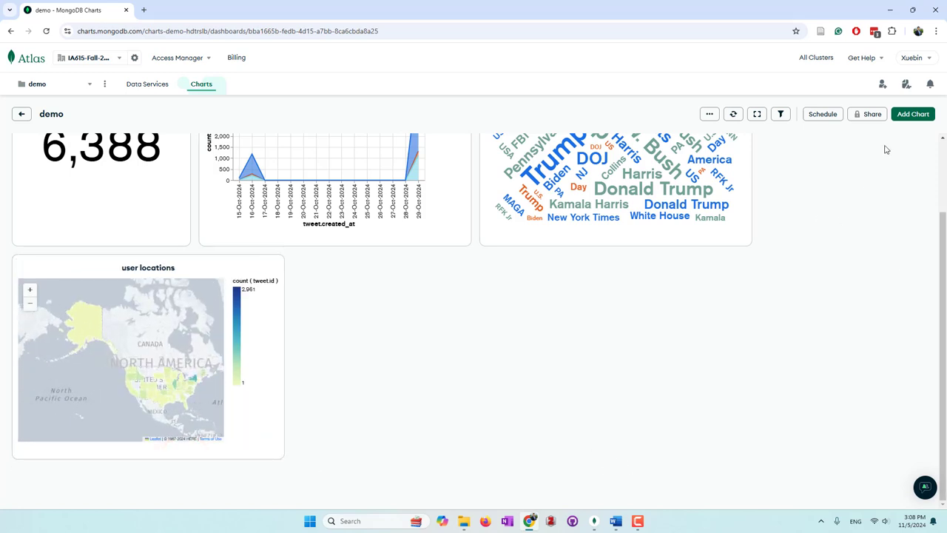
Step: Add a new chart from demo.tweet_collection, expand the tweet's extracted_item fields and set the chart type to Heatmap
{"action": "left_click", "coordinate": [908, 116]}
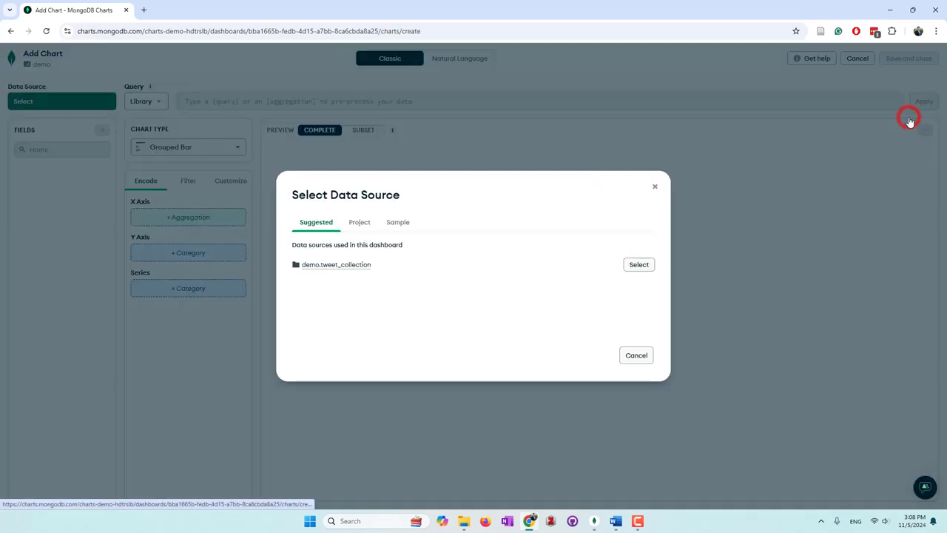
{"action": "left_click", "coordinate": [641, 266]}
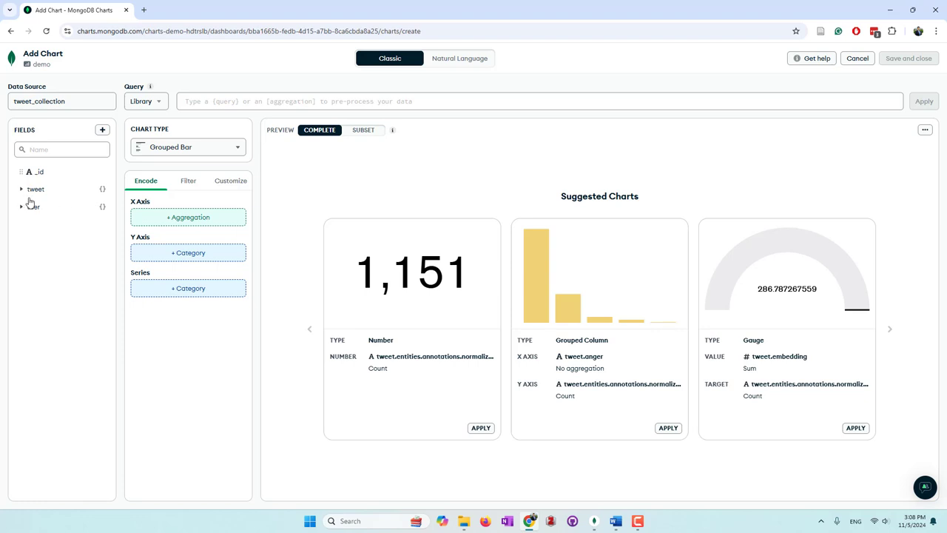
{"action": "left_click", "coordinate": [59, 190]}
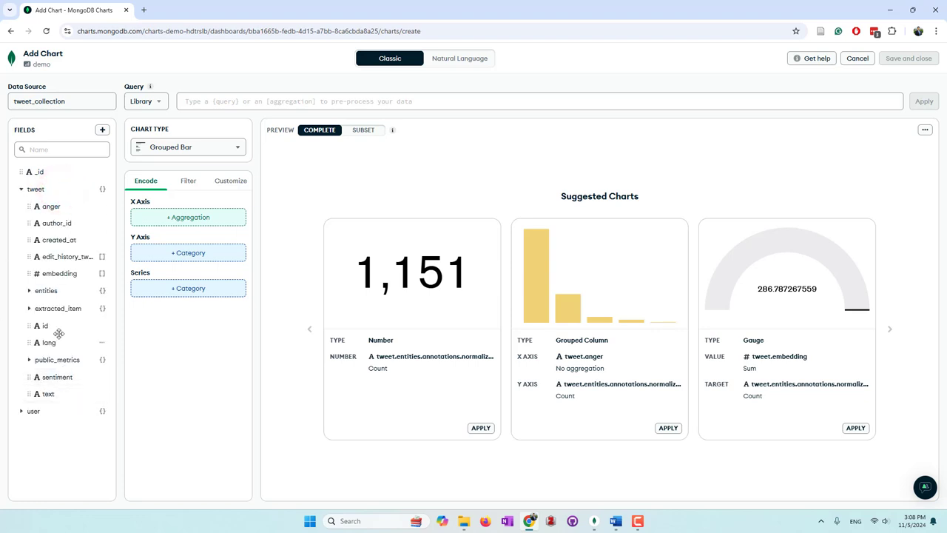
{"action": "left_click", "coordinate": [61, 308]}
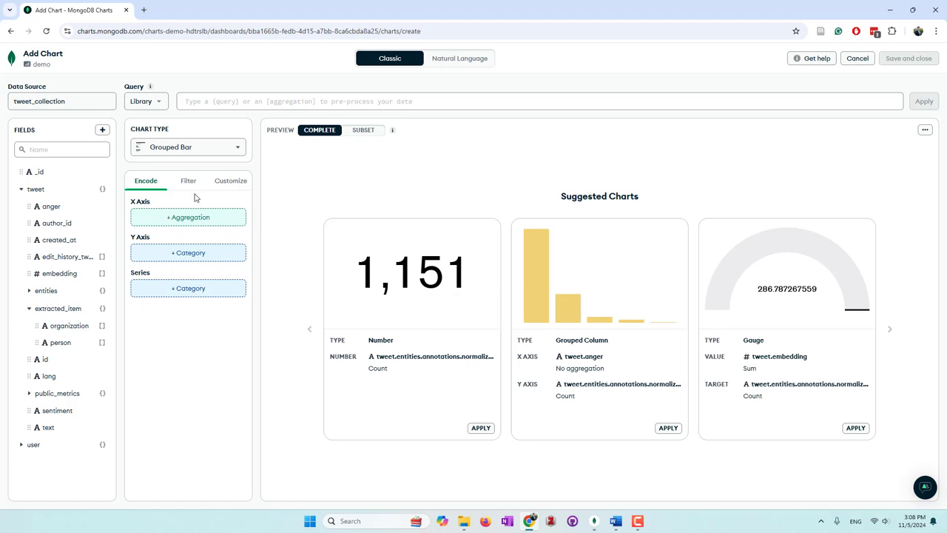
{"action": "left_click", "coordinate": [185, 147]}
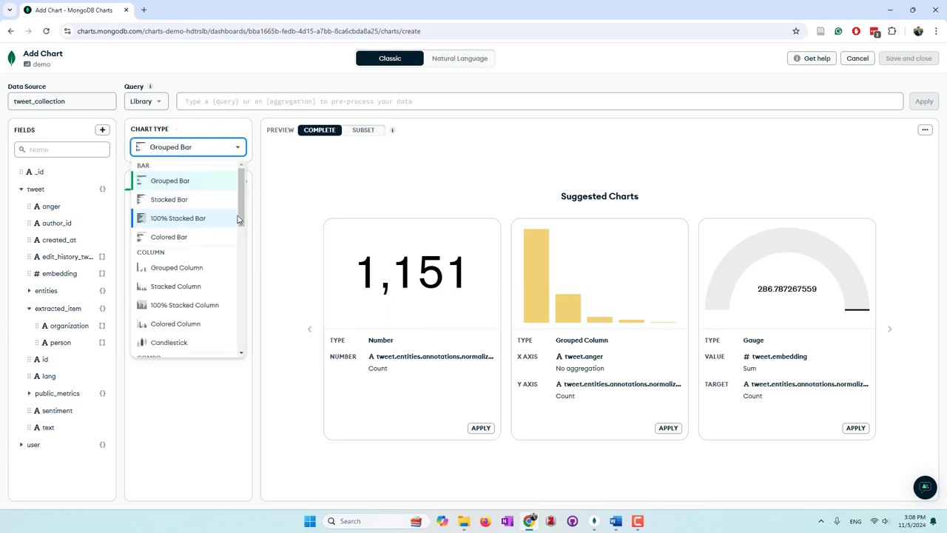
{"action": "left_click_drag", "start_coordinate": [240, 216], "coordinate": [241, 294]}
{"action": "left_click", "coordinate": [185, 285]}
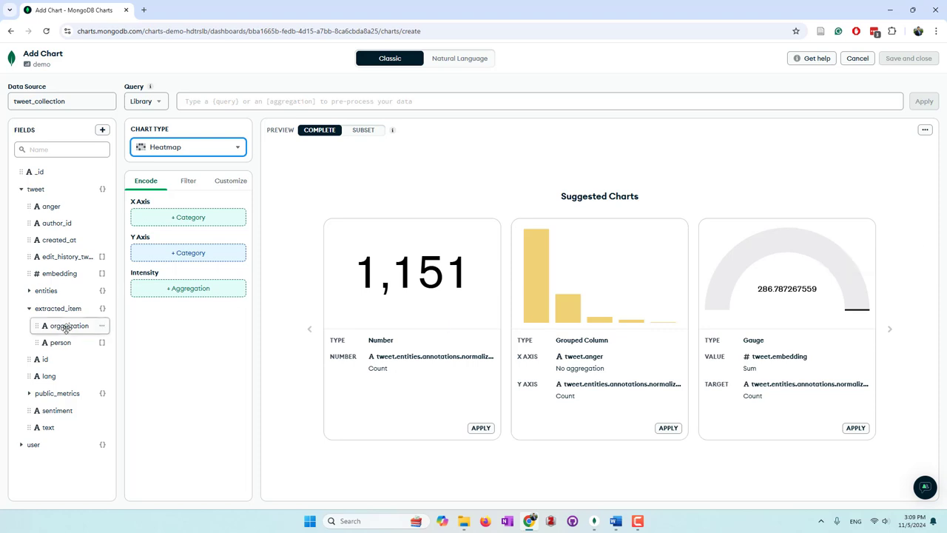
Step: Encode extracted_item's organization on the X axis and person on the Y axis, reducing both with Unwind array
{"action": "left_click_drag", "start_coordinate": [65, 325], "coordinate": [180, 220]}
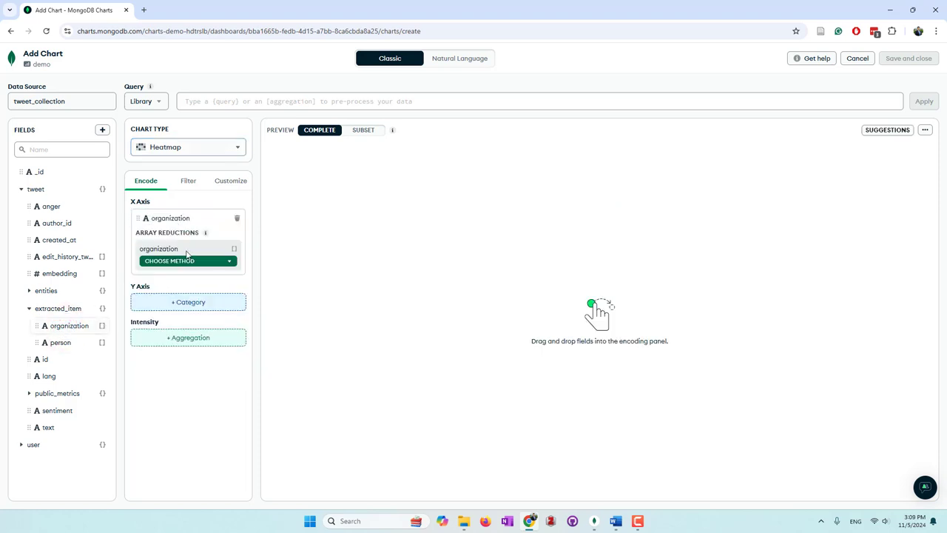
{"action": "left_click", "coordinate": [190, 262]}
{"action": "left_click", "coordinate": [182, 281]}
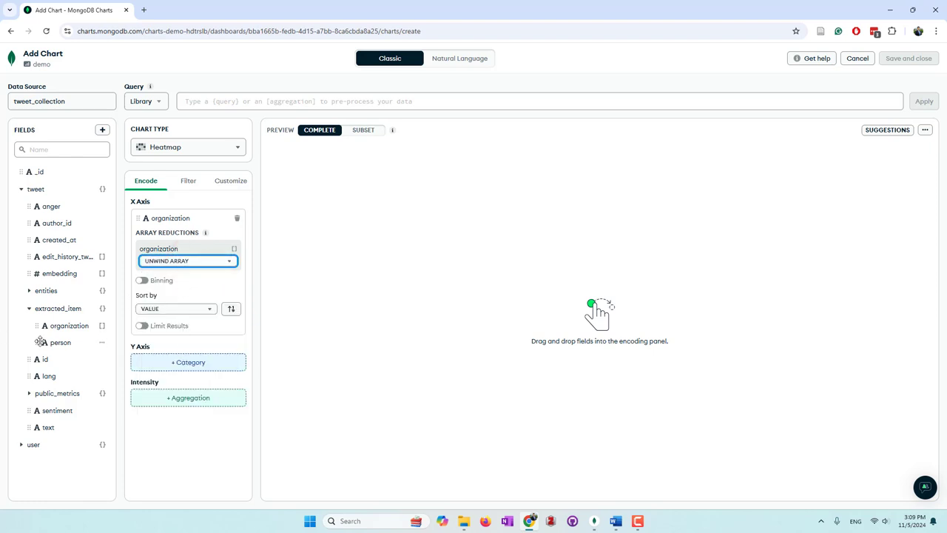
{"action": "left_click_drag", "start_coordinate": [44, 342], "coordinate": [188, 380]}
{"action": "left_click", "coordinate": [188, 406]}
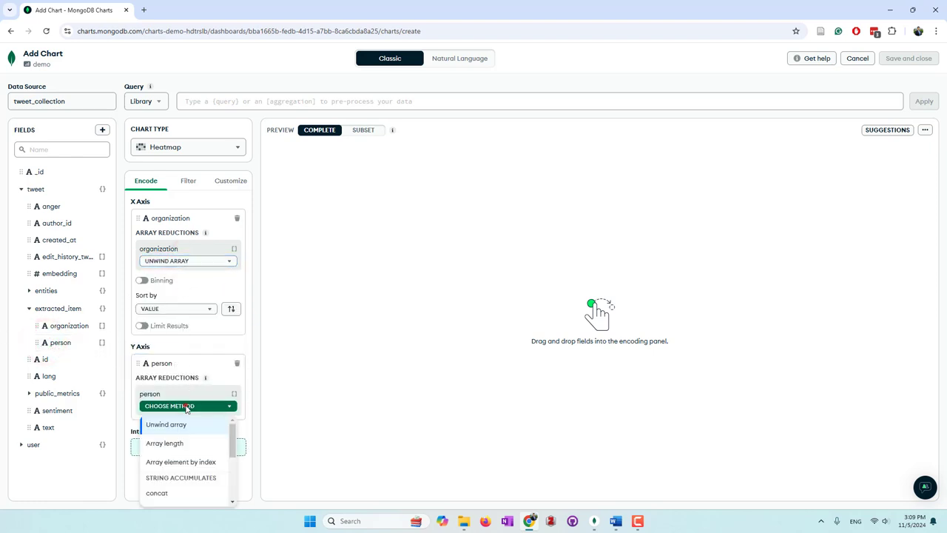
{"action": "left_click", "coordinate": [188, 426]}
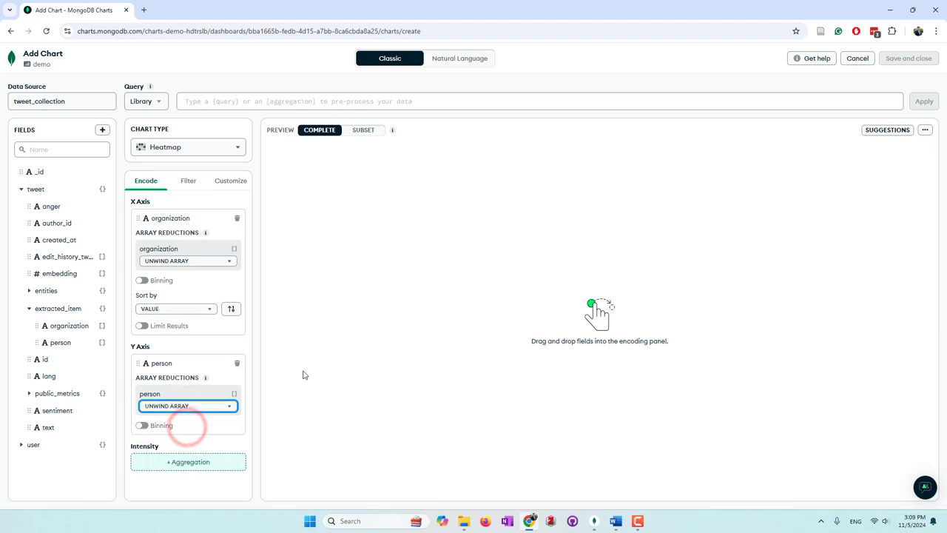
Step: Encode the count of the tweet's id as the heatmap intensity and limit the organization axis to 10 results
{"action": "left_click_drag", "start_coordinate": [64, 360], "coordinate": [197, 465]}
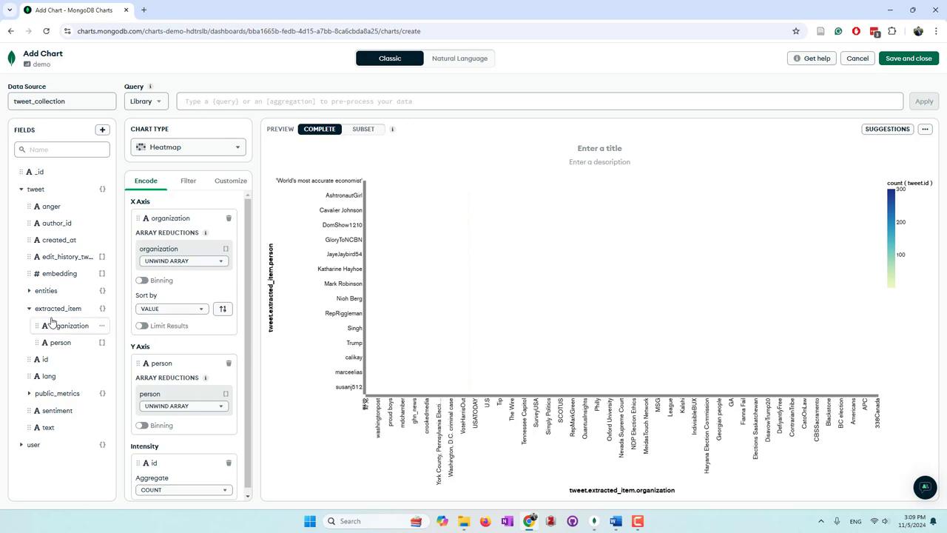
{"action": "left_click", "coordinate": [141, 326]}
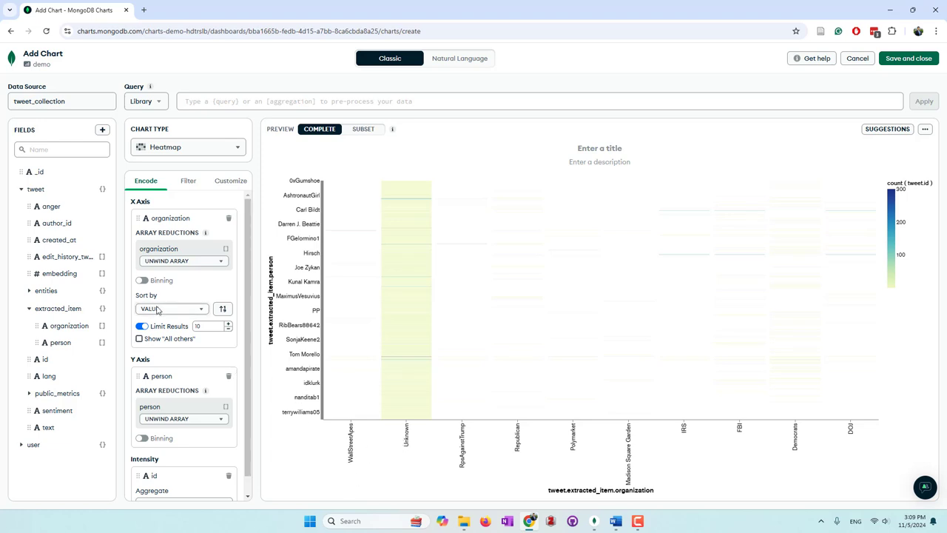
Step: Filter the heatmap by organization, excluding the NULL / MISSING, EMPTY STRING and Unknown values
{"action": "left_click", "coordinate": [188, 180]}
{"action": "left_click_drag", "start_coordinate": [64, 326], "coordinate": [172, 213]}
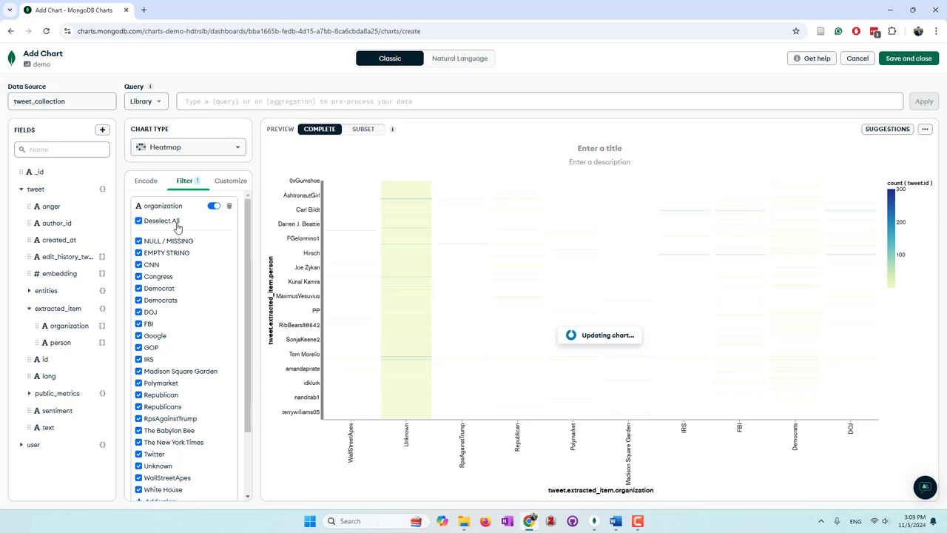
{"action": "left_click", "coordinate": [152, 241]}
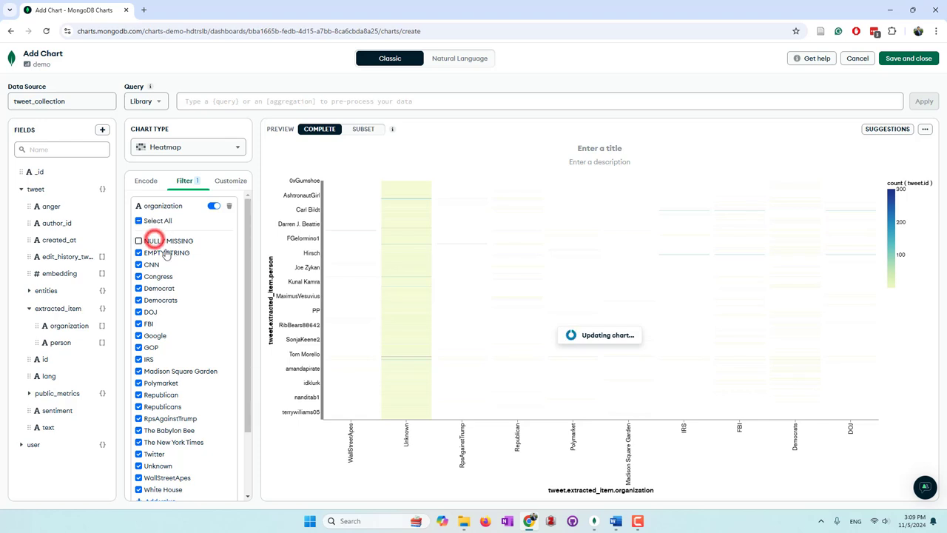
{"action": "left_click", "coordinate": [166, 253]}
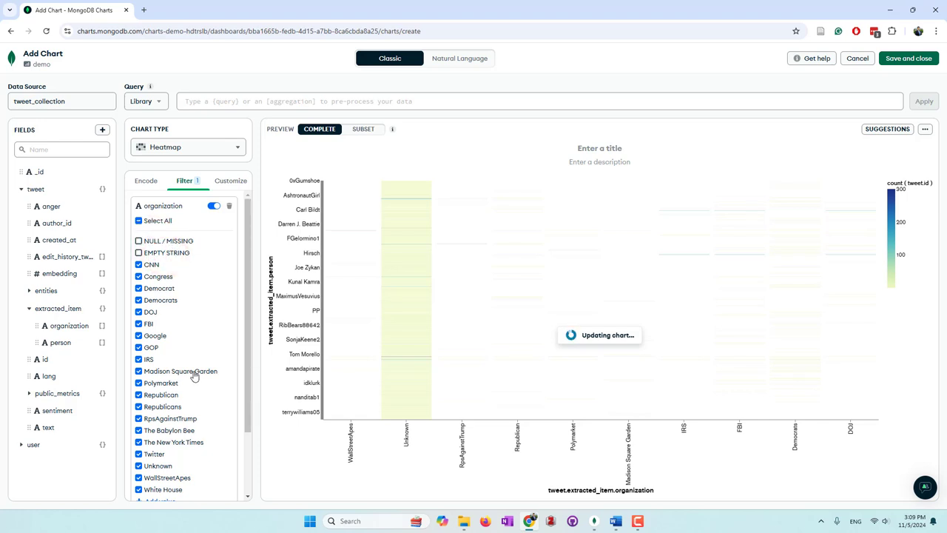
{"action": "scroll", "coordinate": [194, 375], "scroll_direction": "down", "scroll_amount": 1}
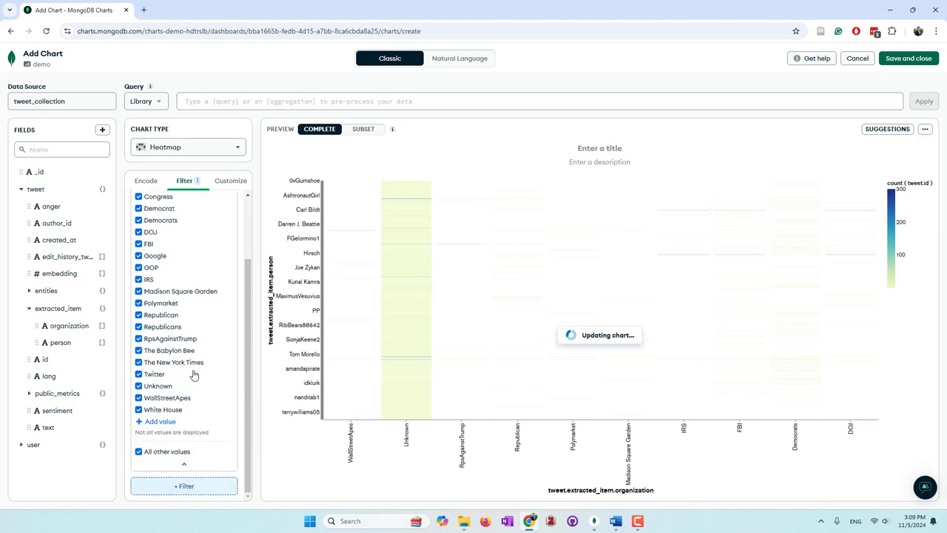
{"action": "left_click", "coordinate": [156, 387]}
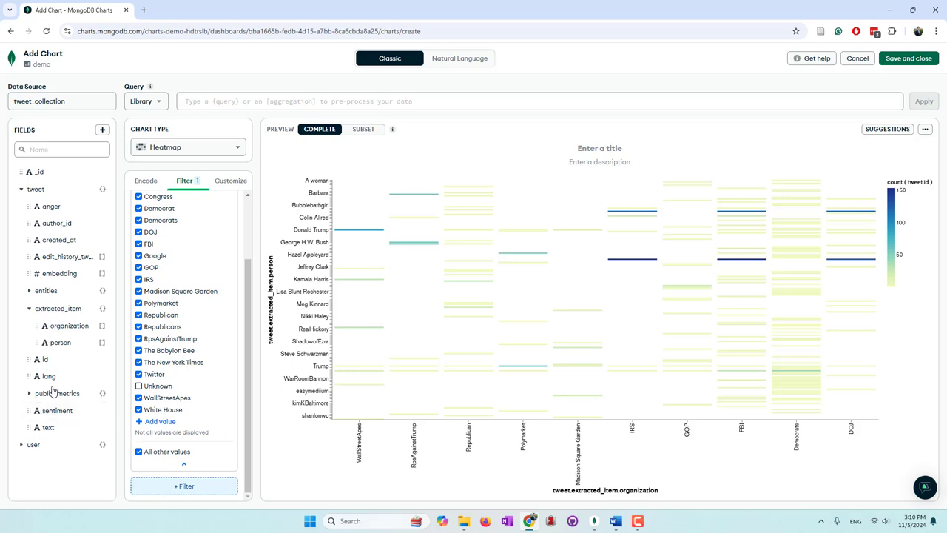
Step: Add a filter on the person field that excludes its NULL / MISSING, EMPTY STRING and Unknown values
{"action": "left_click_drag", "start_coordinate": [59, 342], "coordinate": [151, 485]}
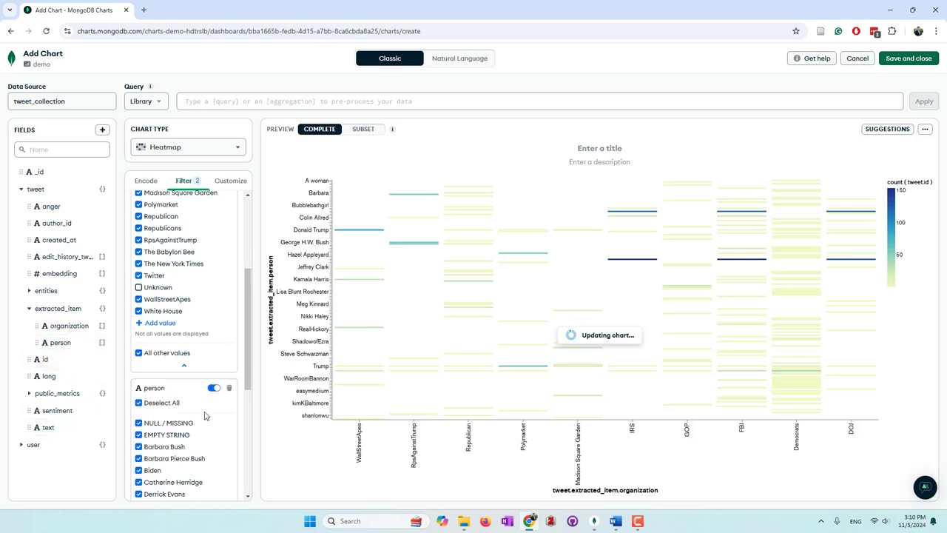
{"action": "scroll", "coordinate": [205, 415], "scroll_direction": "down", "scroll_amount": 5}
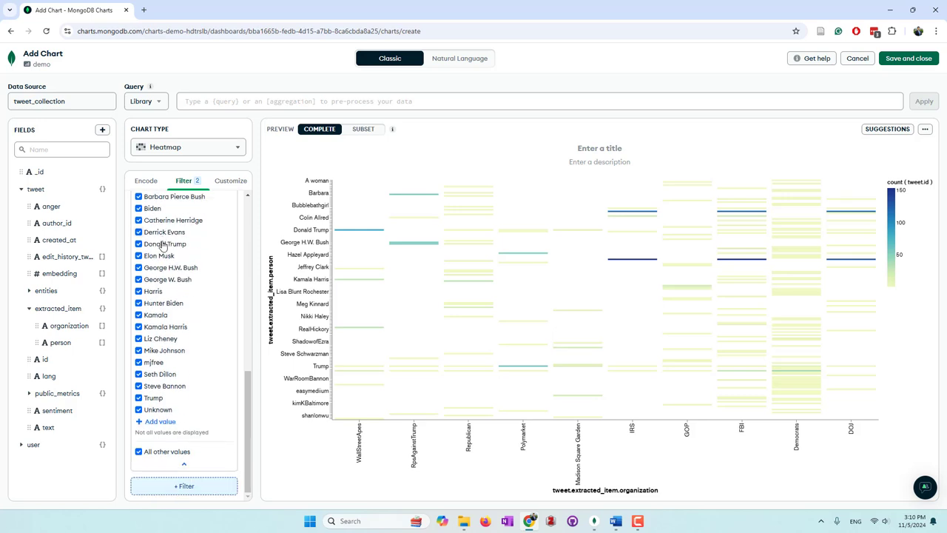
{"action": "scroll", "coordinate": [165, 247], "scroll_direction": "up", "scroll_amount": 3}
{"action": "left_click", "coordinate": [171, 327]}
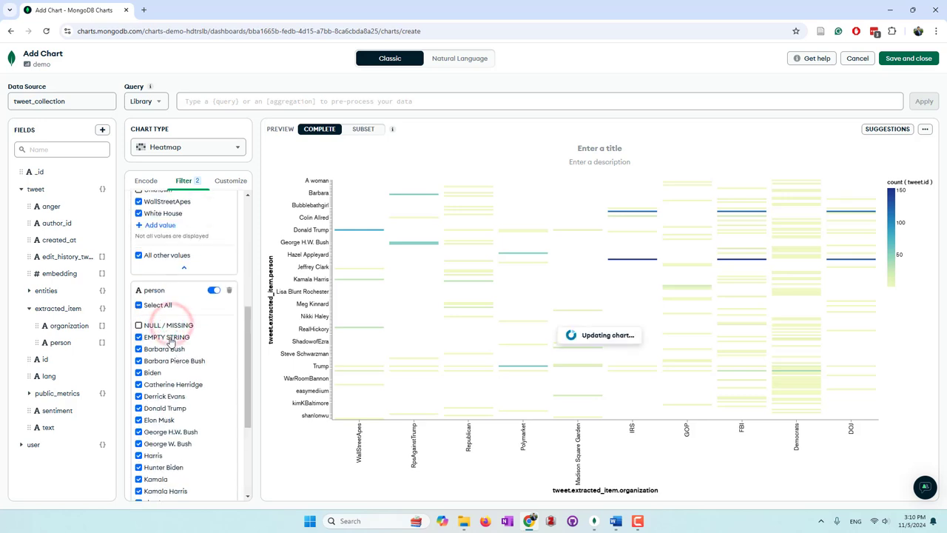
{"action": "left_click", "coordinate": [170, 336]}
{"action": "scroll", "coordinate": [215, 399], "scroll_direction": "down", "scroll_amount": 3}
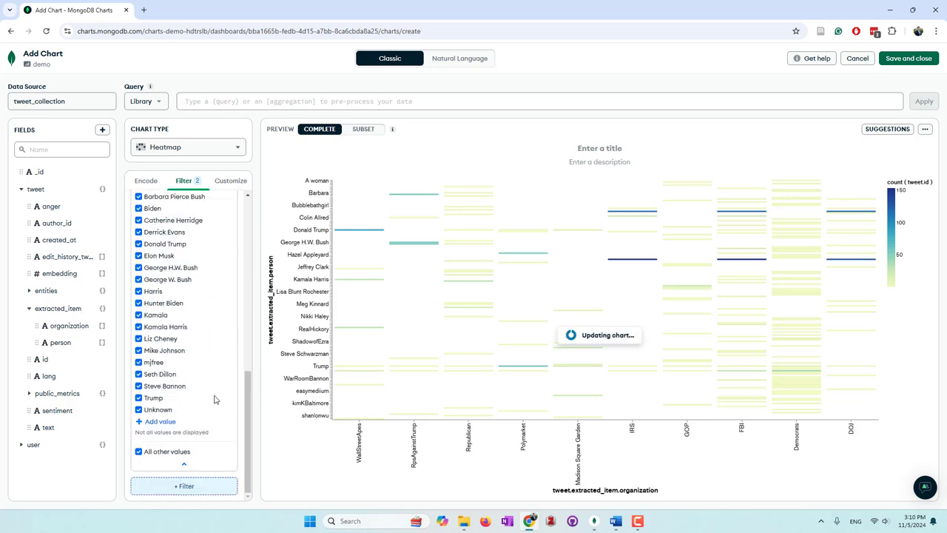
{"action": "left_click", "coordinate": [164, 409]}
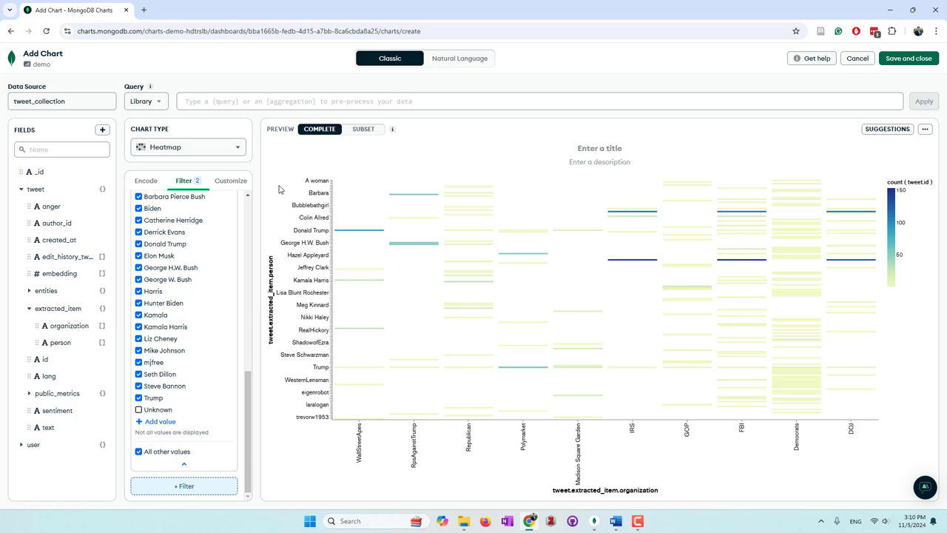
Step: Enlarge the heatmap's label size to 122% in the general chart customization
{"action": "left_click", "coordinate": [225, 180]}
{"action": "left_click", "coordinate": [176, 202]}
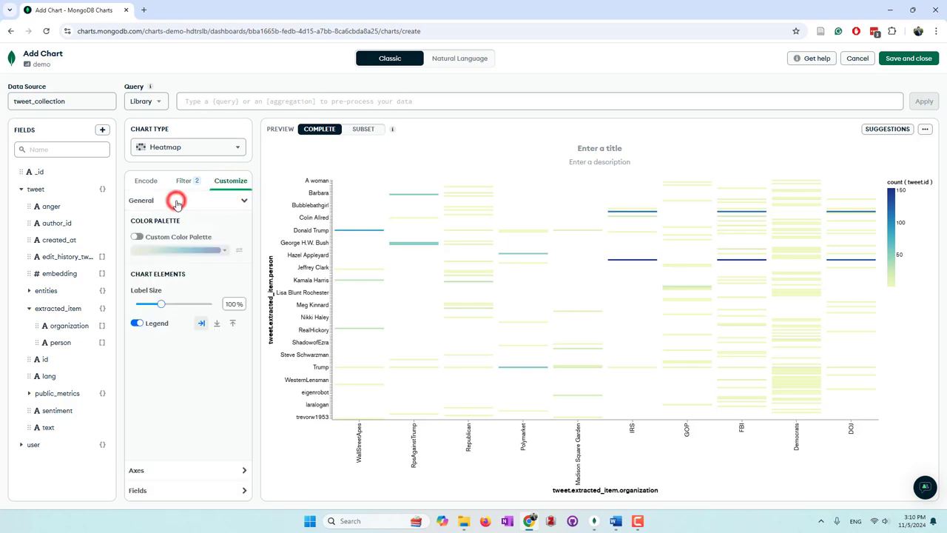
{"action": "left_click", "coordinate": [172, 304]}
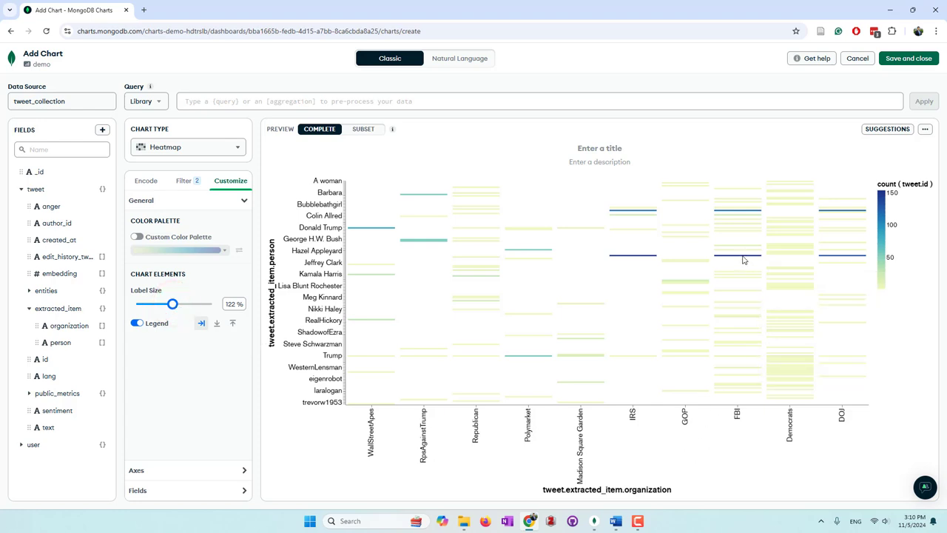
Step: Examine the tweet counts of the most intense organization and person pairs in the heatmap, including DOJ, FBI and IRS
{"action": "mouse_move", "coordinate": [744, 259]}
{"action": "mouse_move", "coordinate": [651, 259]}
{"action": "mouse_move", "coordinate": [828, 259]}
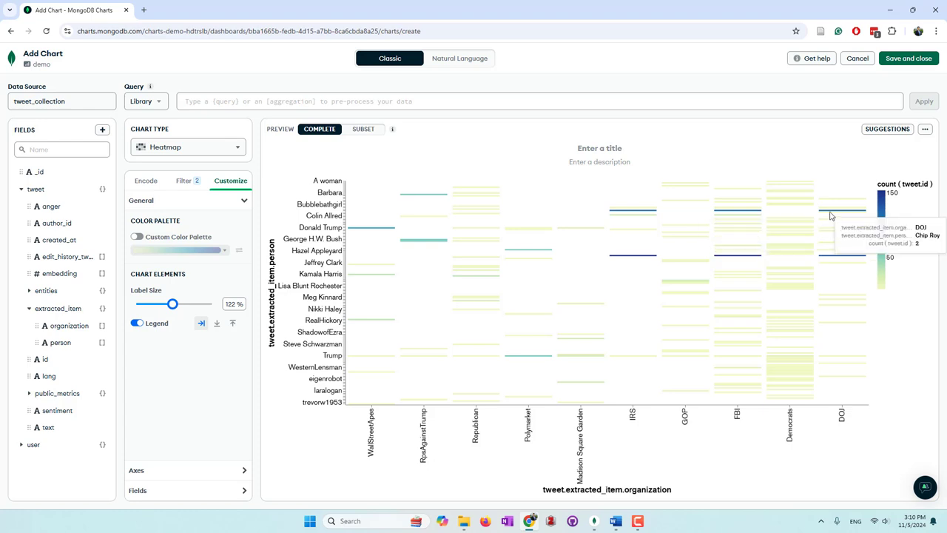
{"action": "mouse_move", "coordinate": [829, 215]}
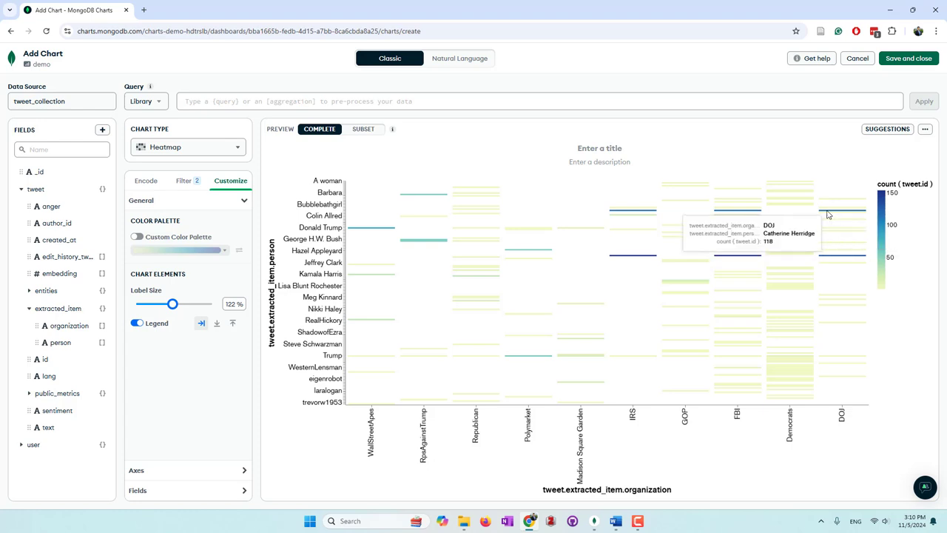
{"action": "mouse_move", "coordinate": [755, 214]}
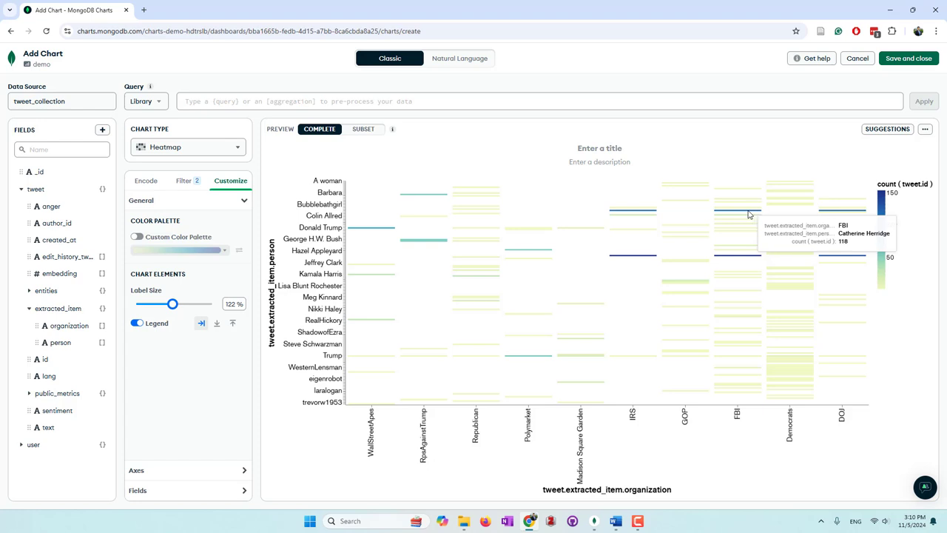
{"action": "mouse_move", "coordinate": [653, 213]}
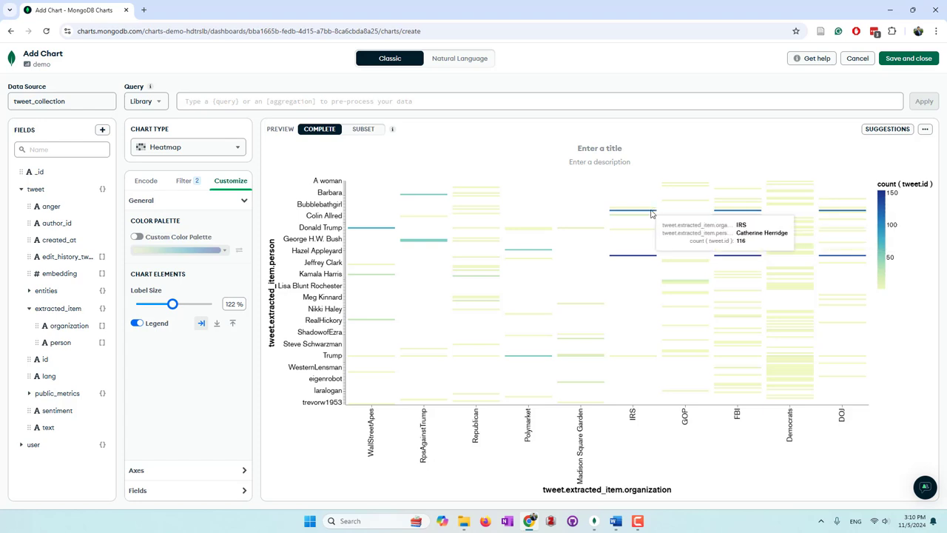
{"action": "mouse_move", "coordinate": [423, 244]}
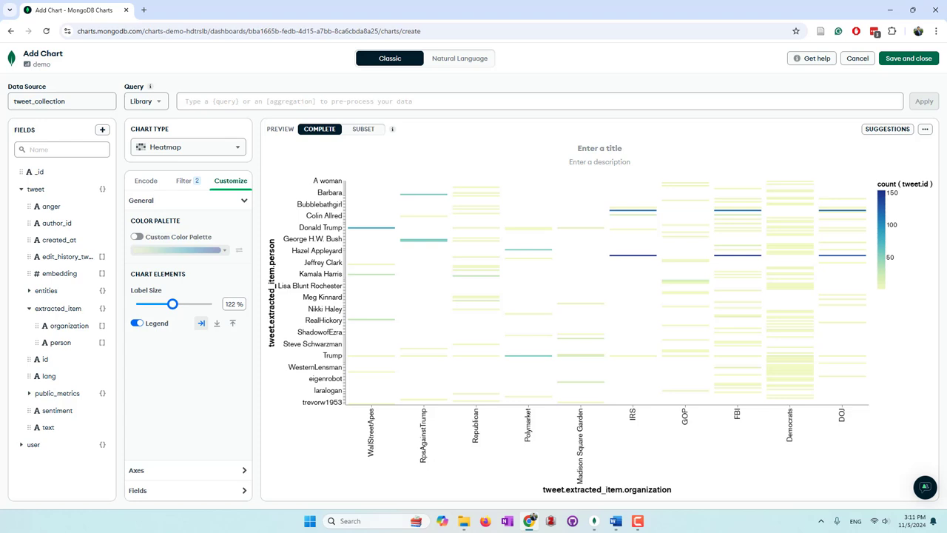
Step: Title the heatmap "person vs org"
{"action": "left_click", "coordinate": [606, 149]}
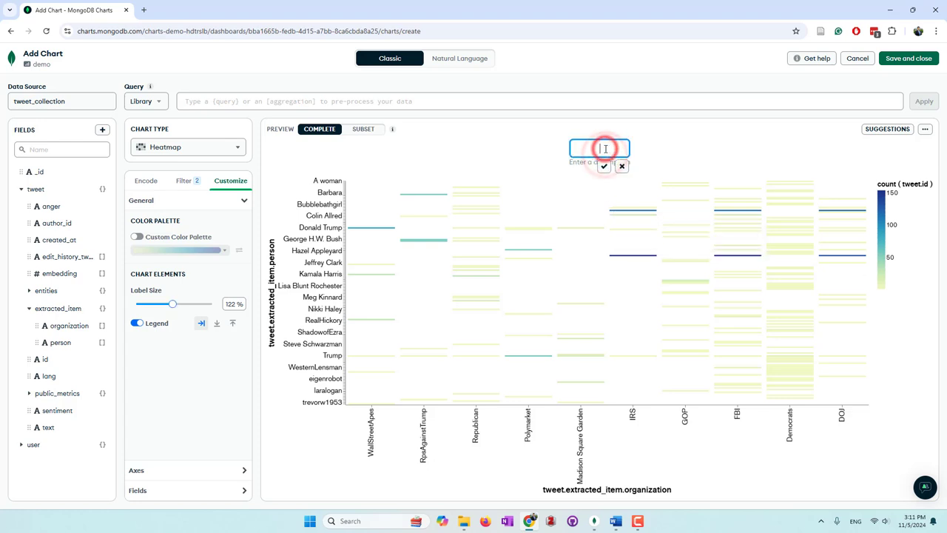
{"action": "type", "text": "person "}
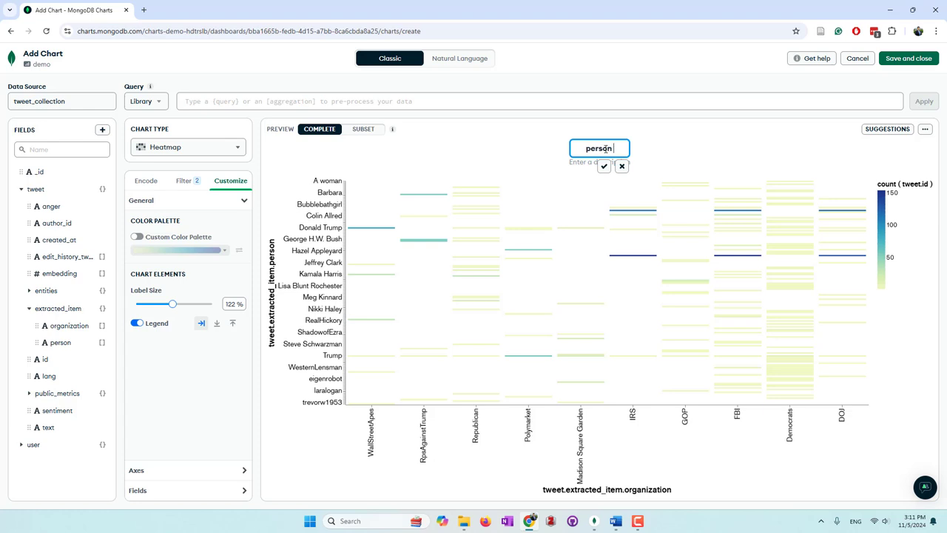
{"action": "type", "text": "vs org"}
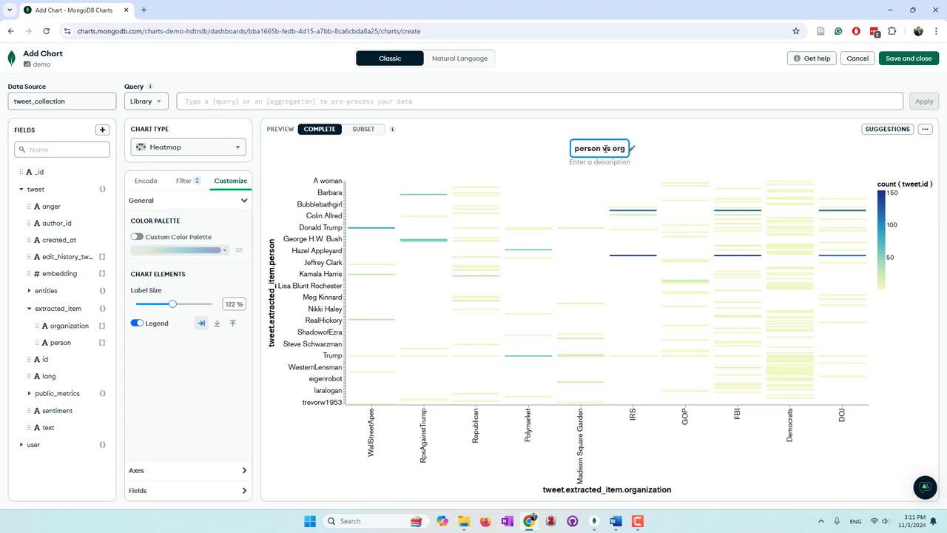
{"action": "key", "text": "Return"}
Step: Add the description "extracted by llm" to the heatmap, and save the chart to the dashboard
{"action": "left_click", "coordinate": [596, 161]}
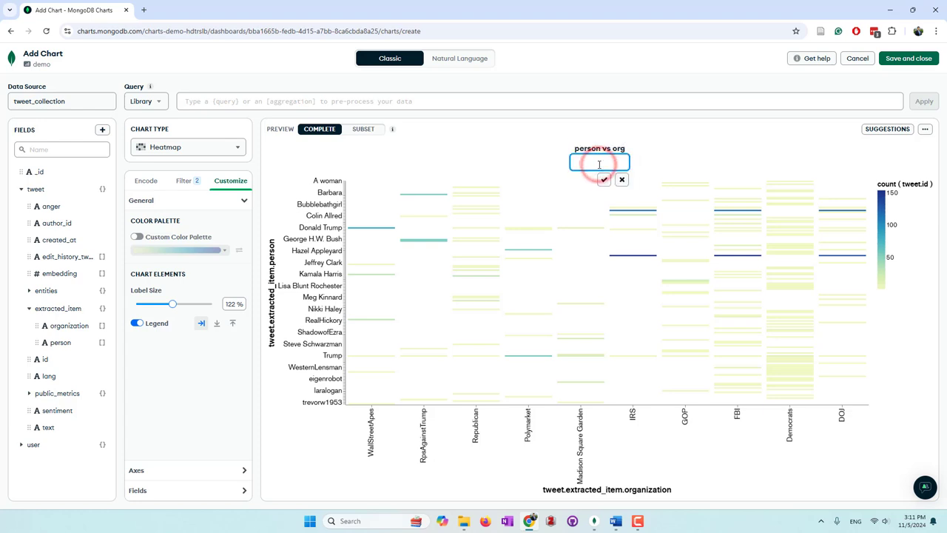
{"action": "type", "text": "extracted ny"}
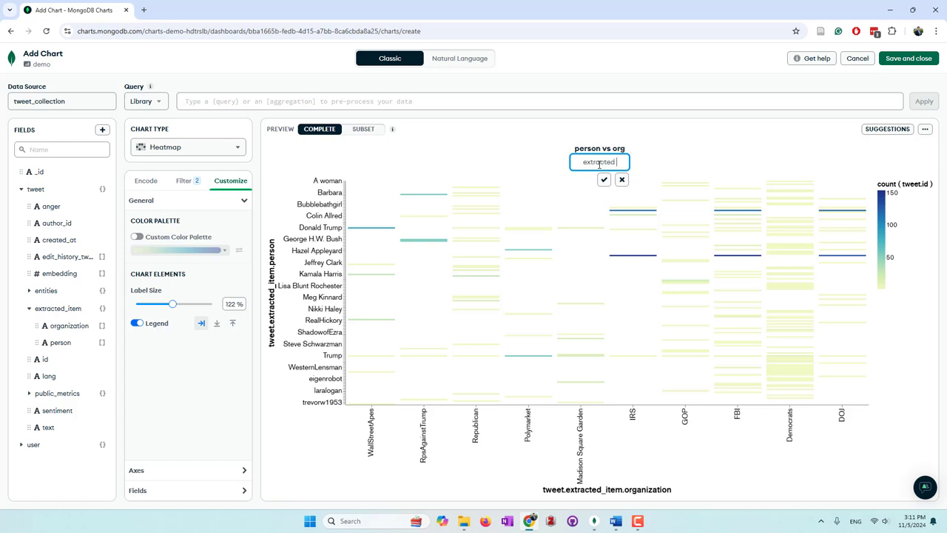
{"action": "key", "text": "BackSpace"}
{"action": "key", "text": "BackSpace"}
{"action": "type", "text": "by llm"}
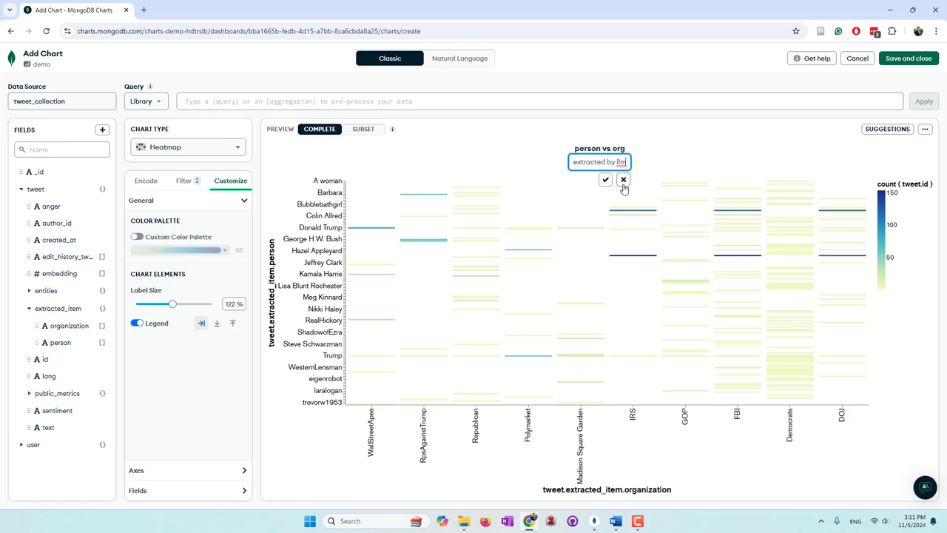
{"action": "left_click", "coordinate": [605, 179]}
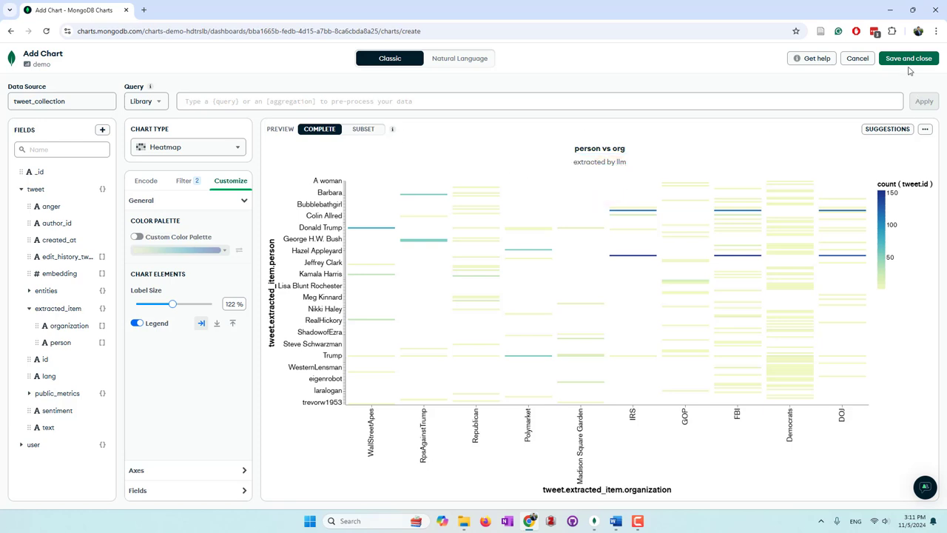
{"action": "left_click", "coordinate": [907, 58]}
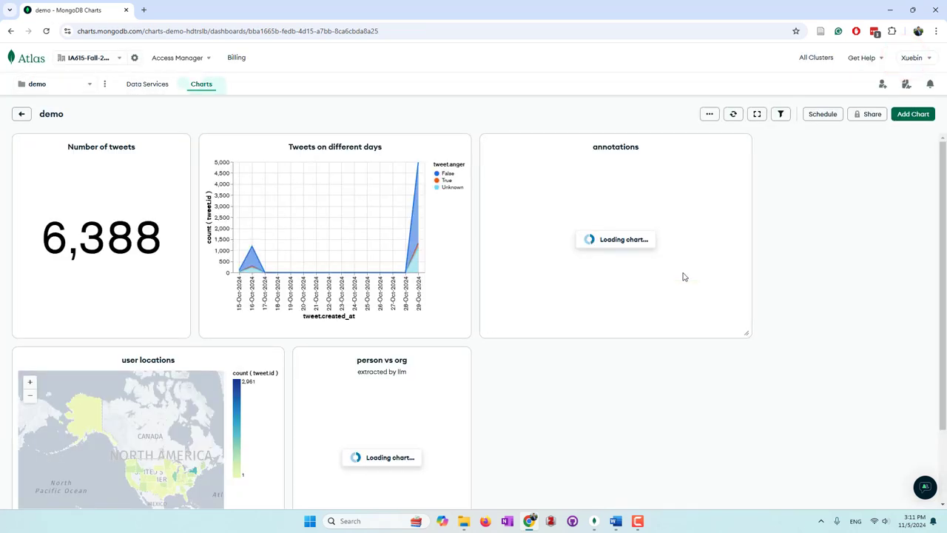
Step: Enlarge the person vs org heatmap on the dashboard, widening it to align with the word cloud's outer edge and making it taller
{"action": "scroll", "coordinate": [689, 357], "scroll_direction": "down", "scroll_amount": 2}
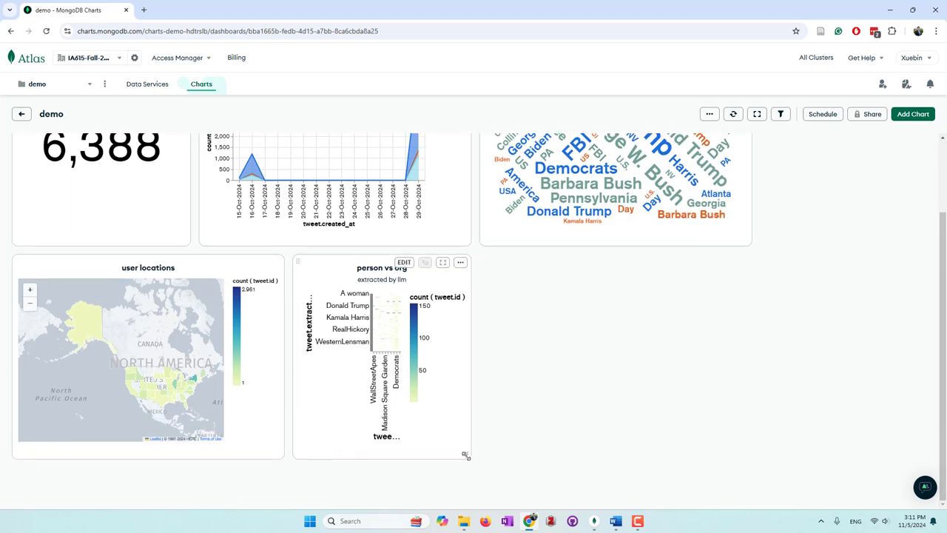
{"action": "left_click_drag", "start_coordinate": [469, 455], "coordinate": [749, 454]}
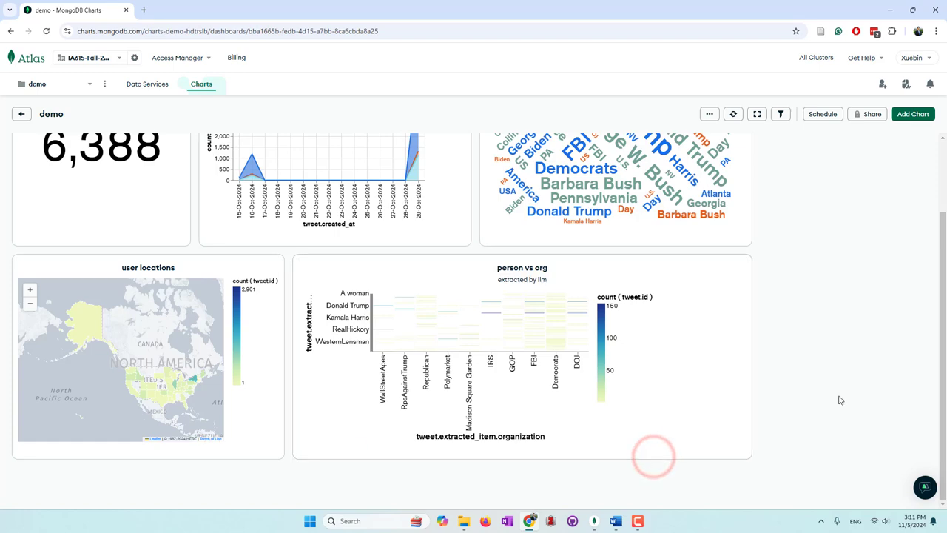
{"action": "scroll", "coordinate": [683, 457], "scroll_direction": "up", "scroll_amount": 2}
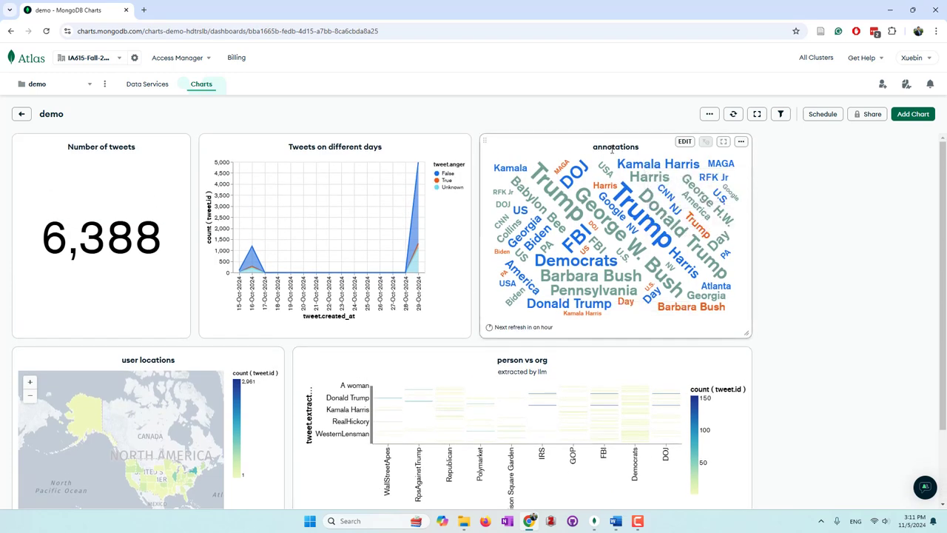
{"action": "scroll", "coordinate": [806, 304], "scroll_direction": "down", "scroll_amount": 2}
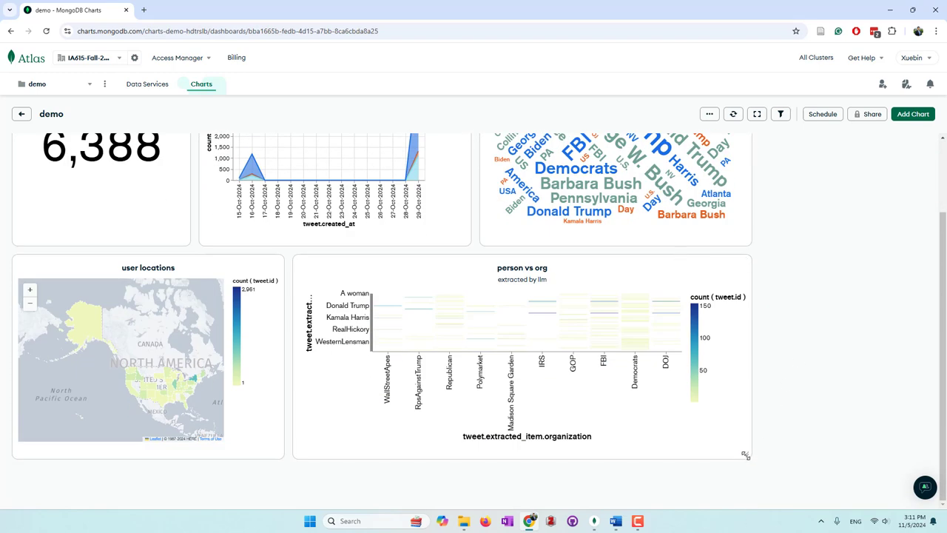
{"action": "left_click_drag", "start_coordinate": [745, 456], "coordinate": [750, 414]}
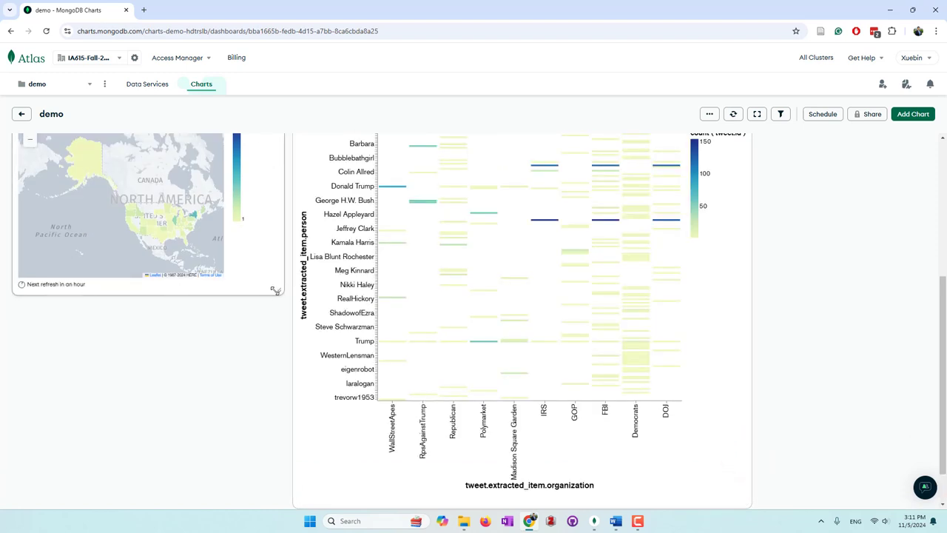
Step: Make the user locations map taller and adjust the person vs org heatmap's height to match it
{"action": "left_click_drag", "start_coordinate": [278, 290], "coordinate": [282, 414]}
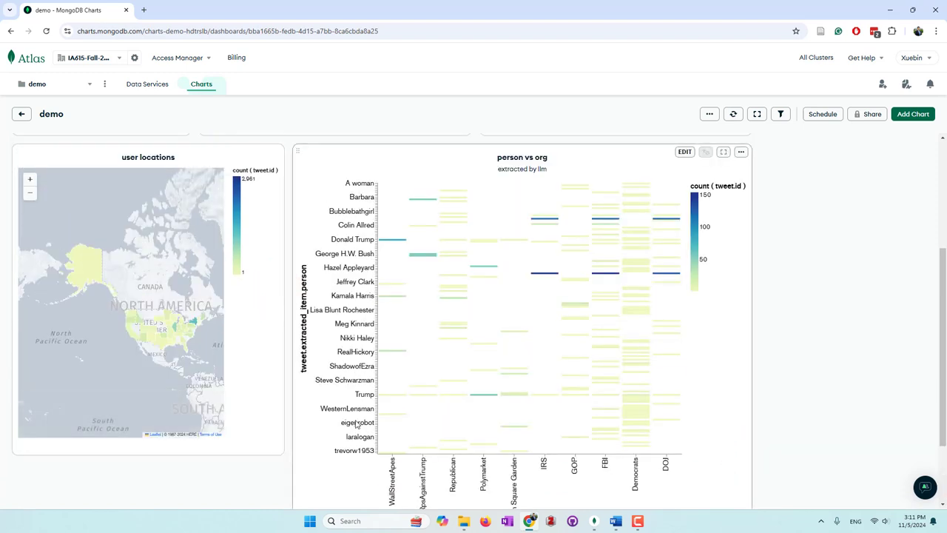
{"action": "scroll", "coordinate": [748, 454], "scroll_direction": "down", "scroll_amount": 2}
{"action": "left_click_drag", "start_coordinate": [748, 454], "coordinate": [745, 451]}
{"action": "scroll", "coordinate": [820, 459], "scroll_direction": "up", "scroll_amount": 3}
{"action": "scroll", "coordinate": [820, 459], "scroll_direction": "up", "scroll_amount": 1}
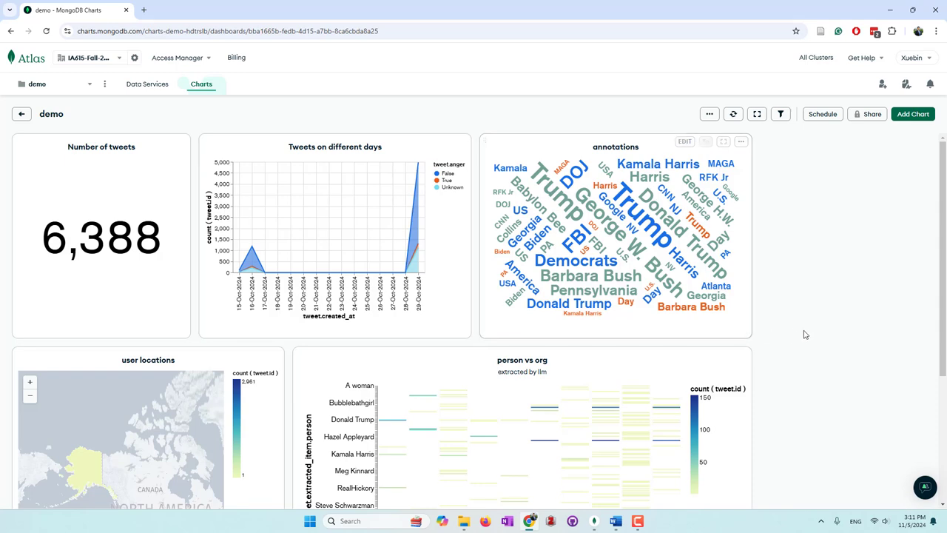
{"action": "scroll", "coordinate": [805, 333], "scroll_direction": "down", "scroll_amount": 3}
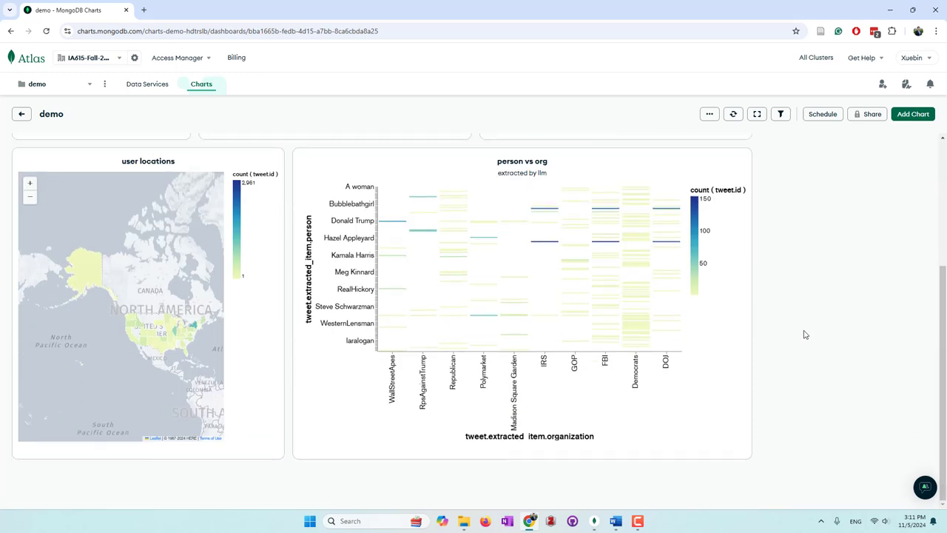
Step: Add a new chart based on demo.tweet_collection and switch it to Natural Language mode
{"action": "left_click", "coordinate": [910, 115]}
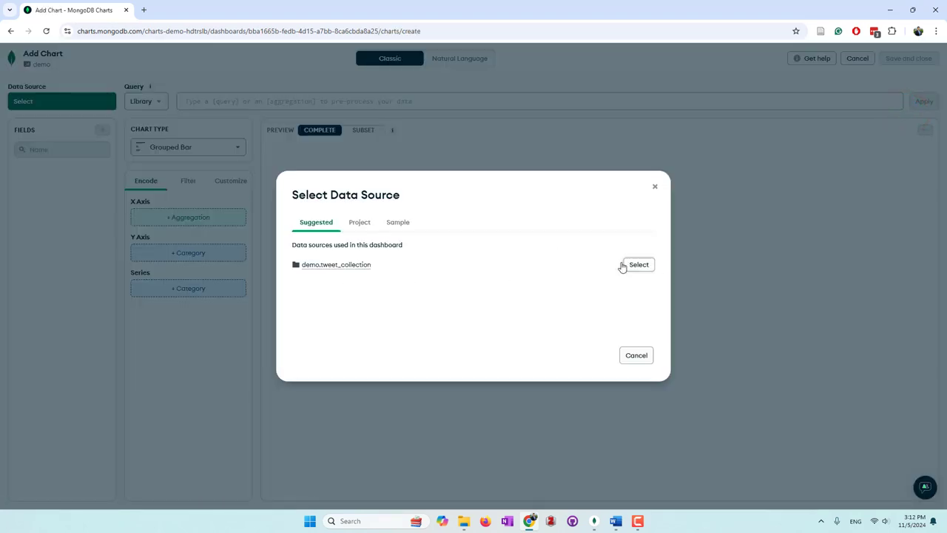
{"action": "left_click", "coordinate": [636, 266]}
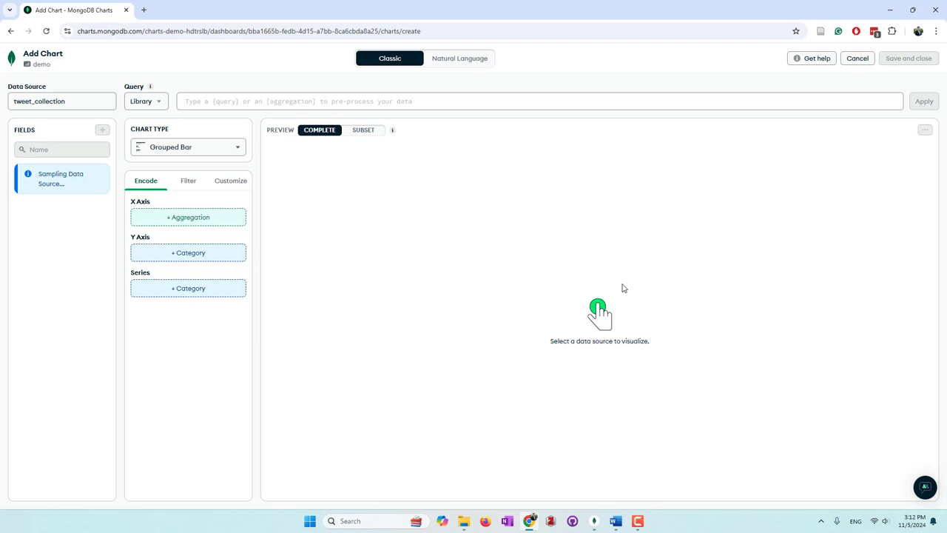
{"action": "left_click", "coordinate": [471, 60]}
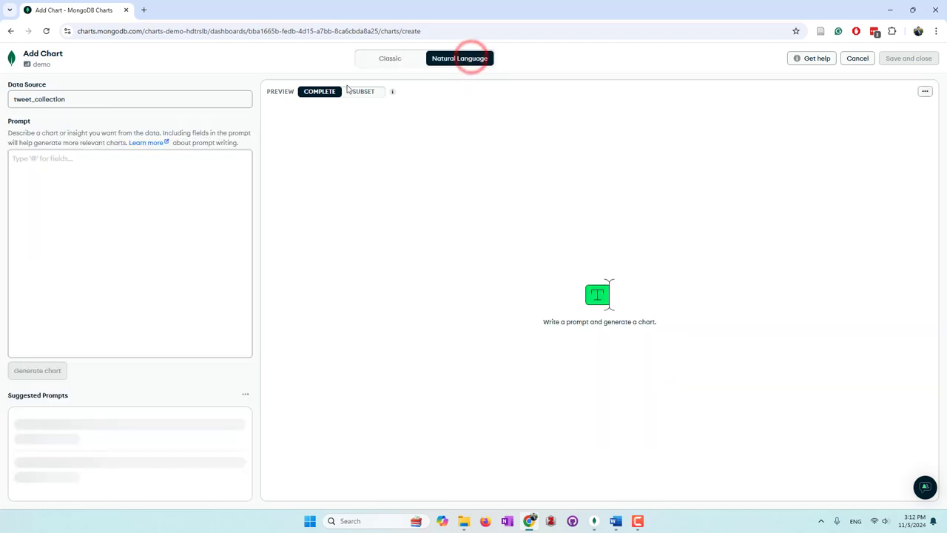
Step: Enter the chart prompt "who the top 10 popular twitter user"
{"action": "left_click", "coordinate": [41, 184]}
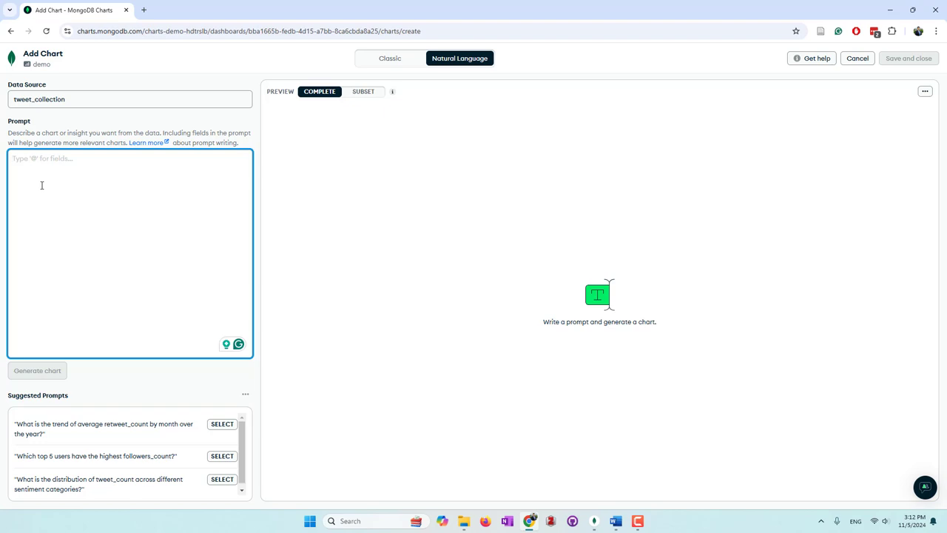
{"action": "type", "text": "who the"}
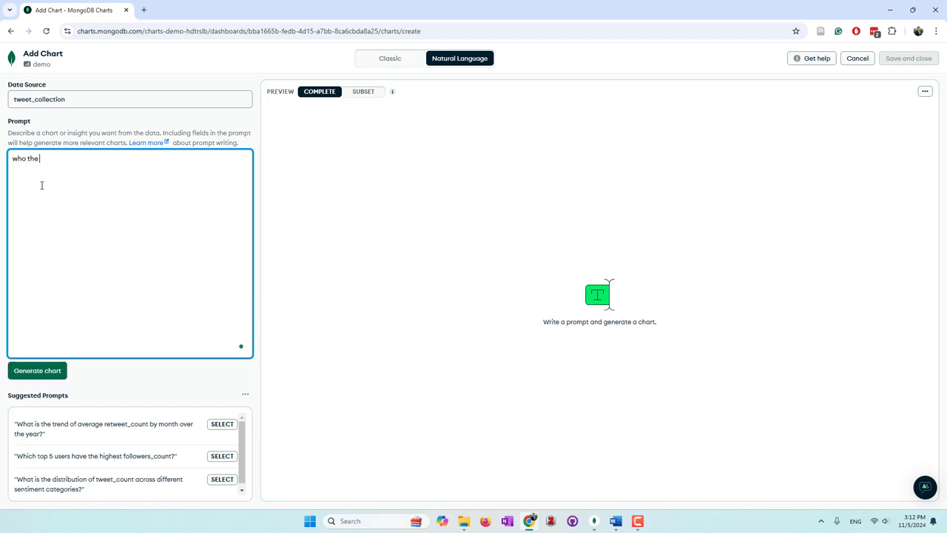
{"action": "type", "text": " top 10 popular twitter user"}
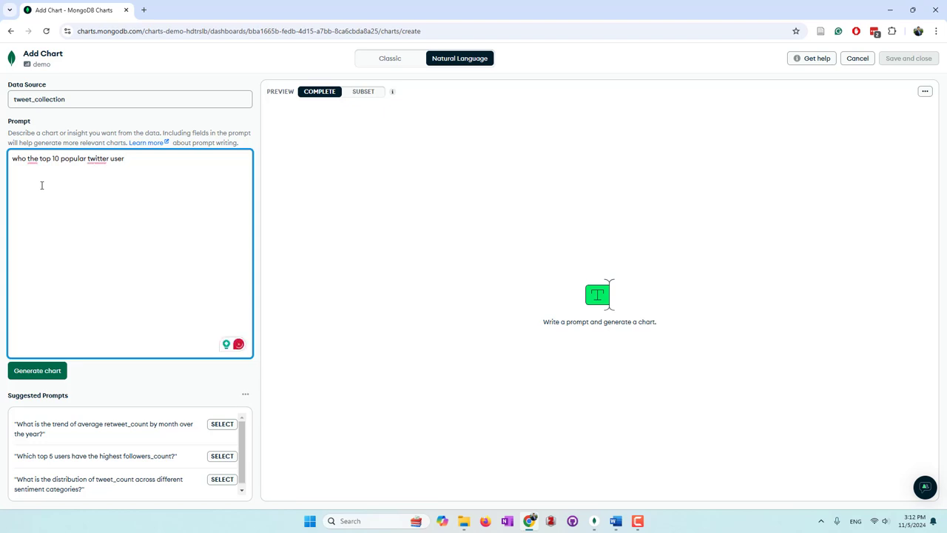
Step: Copy the prompt into the MongoDB Compass query generator for tweet_collection, generate the query from it and run it
{"action": "triple_click", "coordinate": [148, 170]}
{"action": "key", "text": "ctrl+c"}
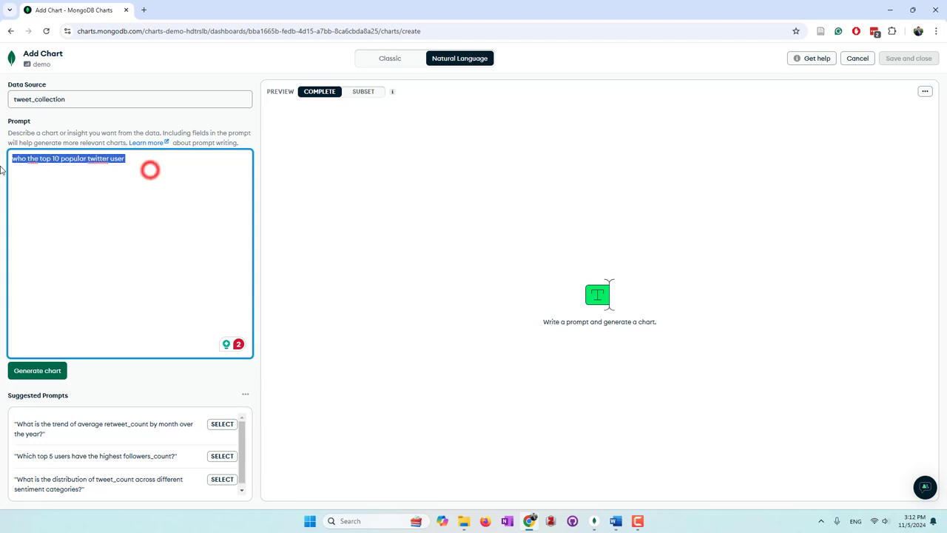
{"action": "left_click", "coordinate": [237, 223]}
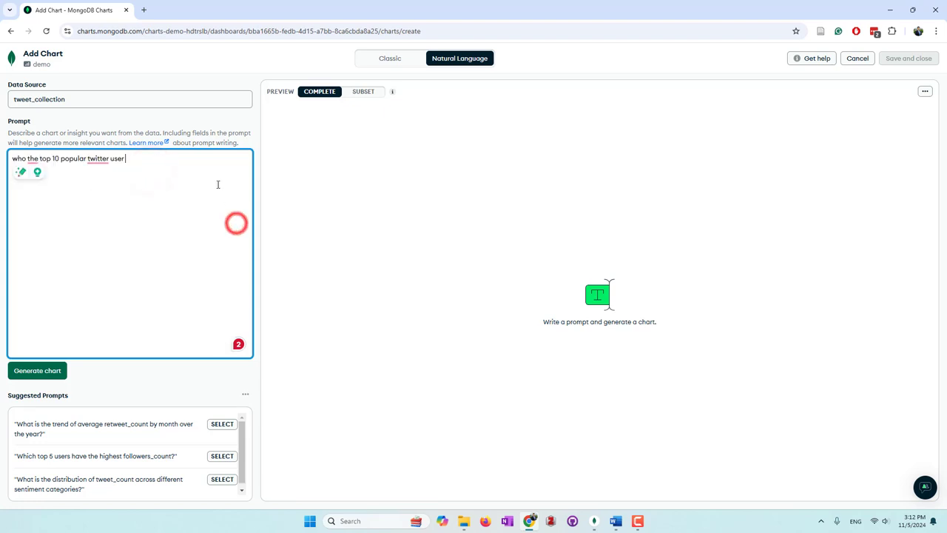
{"action": "left_click", "coordinate": [596, 521]}
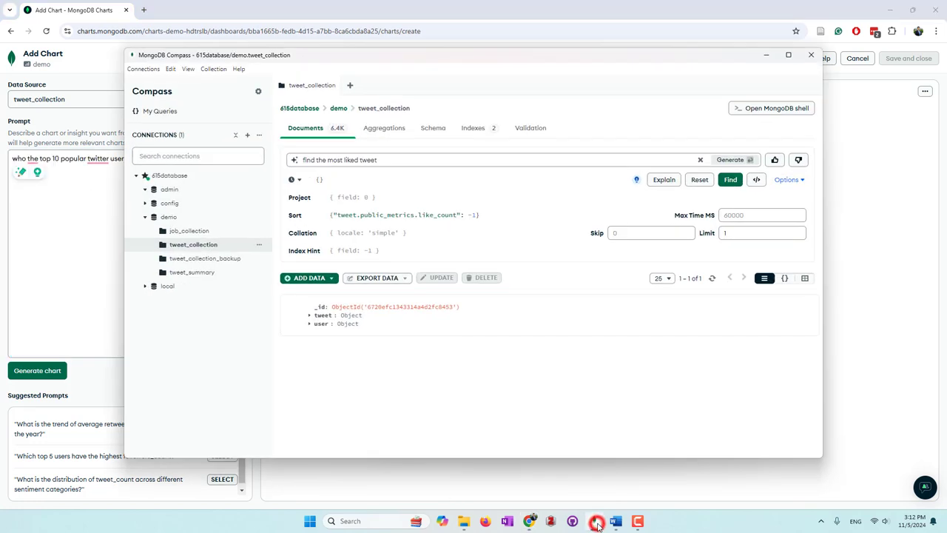
{"action": "triple_click", "coordinate": [407, 159]}
{"action": "key", "text": "ctrl+v"}
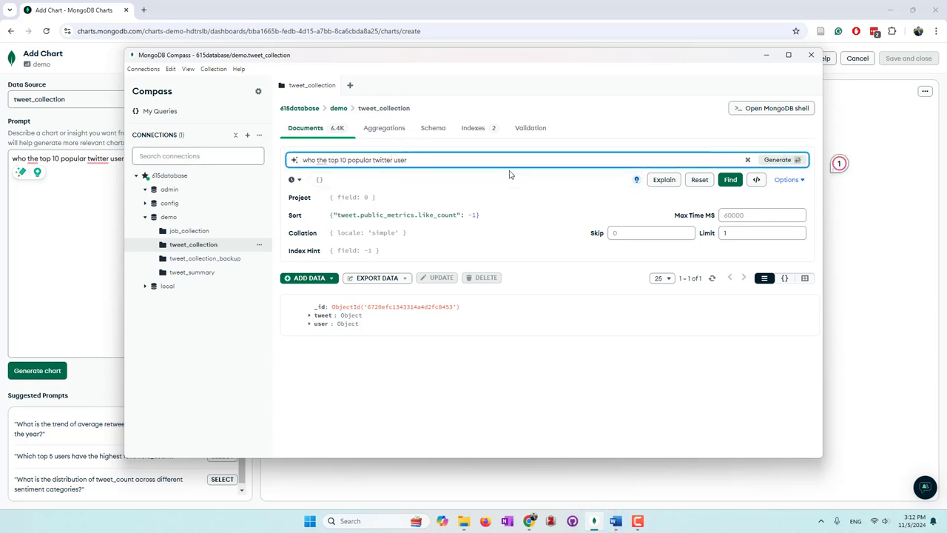
{"action": "left_click", "coordinate": [781, 160]}
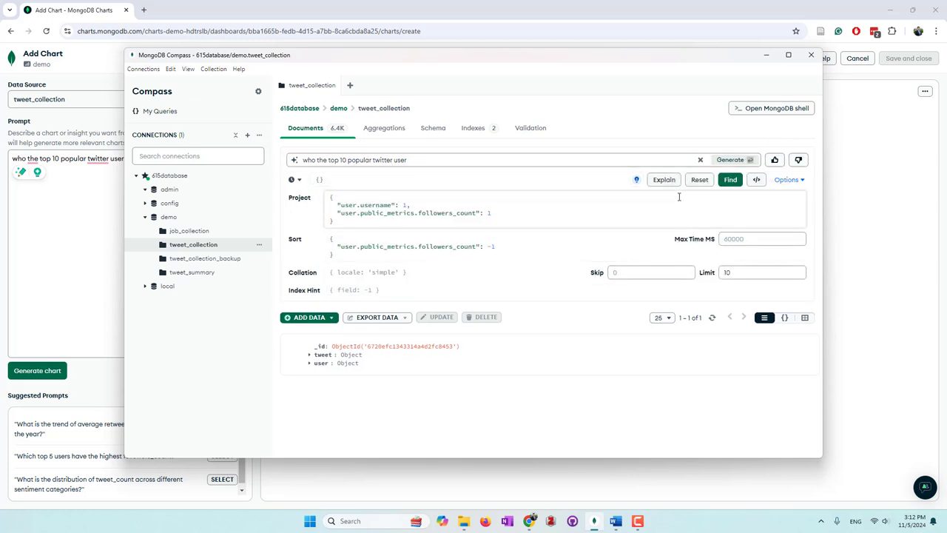
{"action": "left_click", "coordinate": [730, 180]}
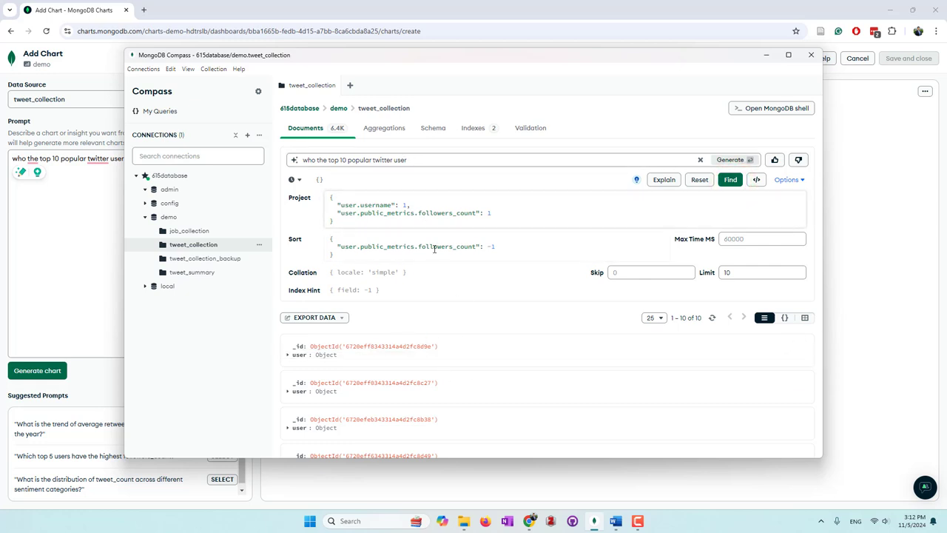
Step: Return to MongoDB Charts, correct the prompt to "who are the top 10 popular twitter user" and try to generate a chart from it
{"action": "triple_click", "coordinate": [434, 159]}
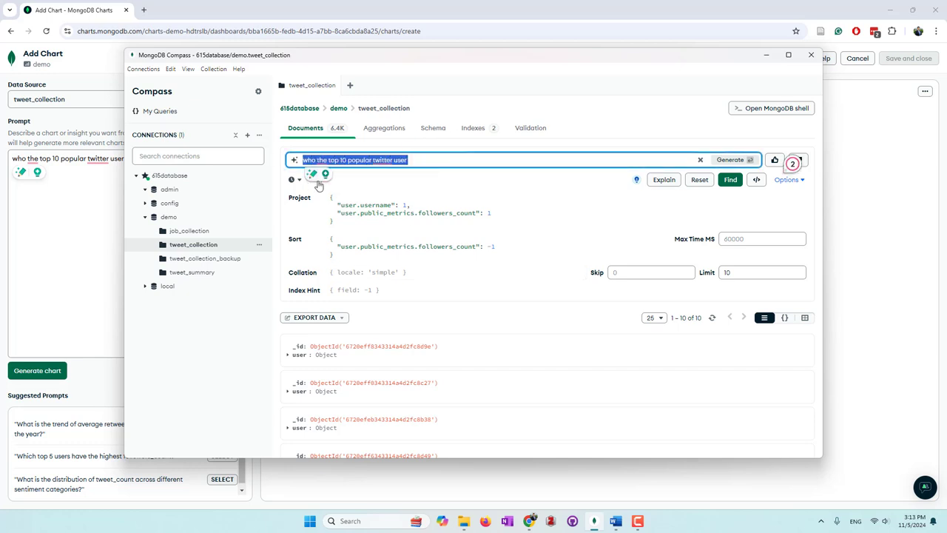
{"action": "left_click", "coordinate": [83, 248]}
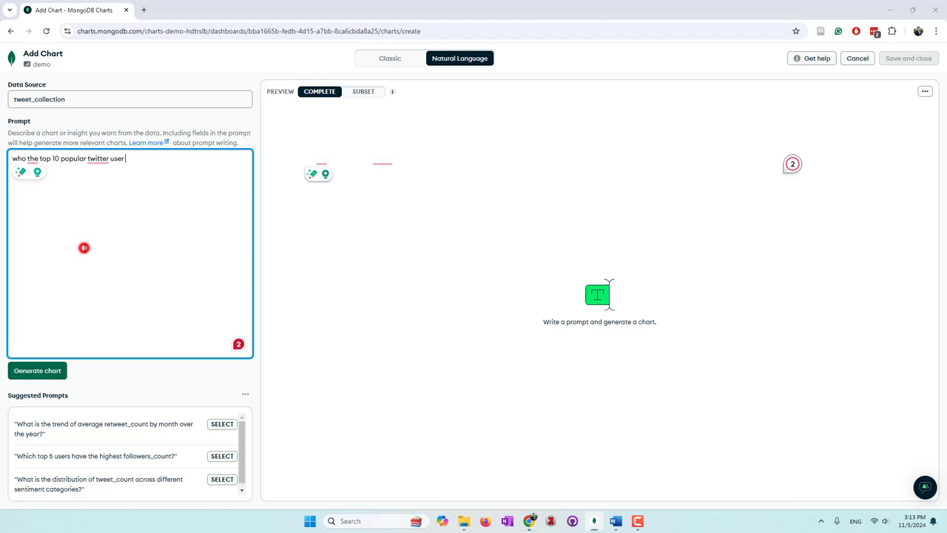
{"action": "left_click", "coordinate": [27, 159]}
{"action": "type", "text": "are"}
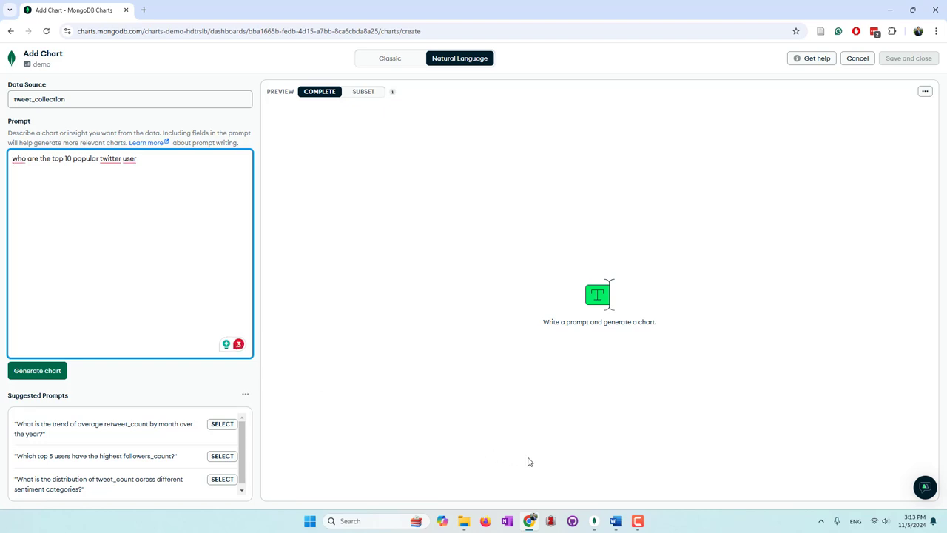
{"action": "left_click", "coordinate": [51, 373]}
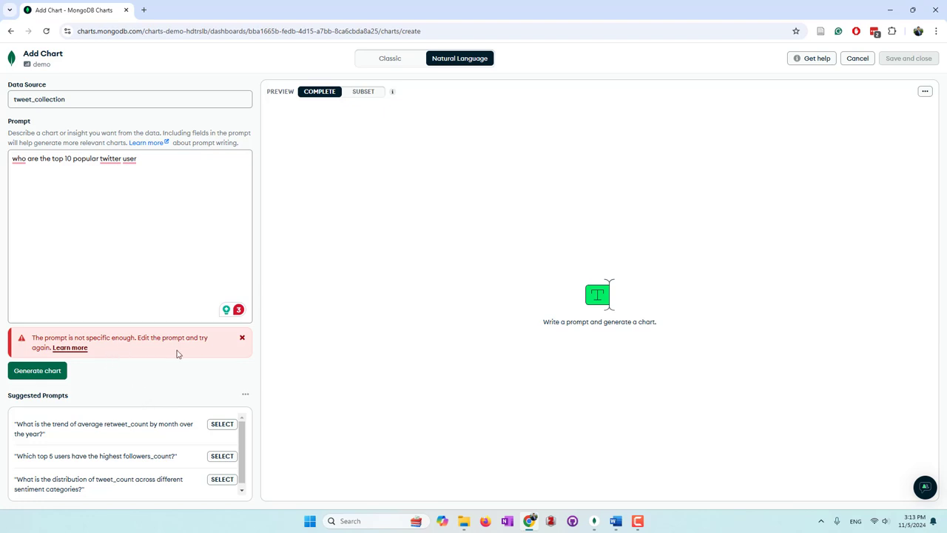
{"action": "left_click", "coordinate": [20, 371]}
{"action": "left_click", "coordinate": [54, 228]}
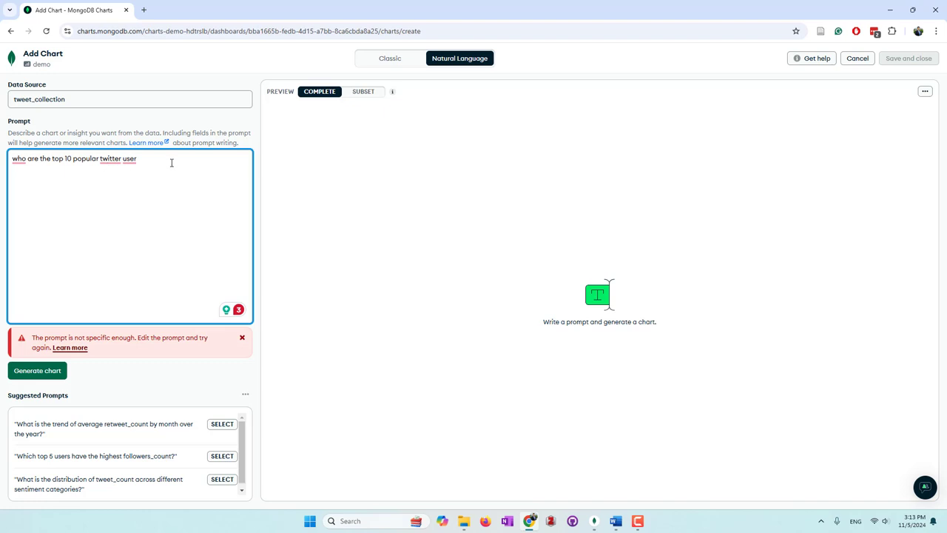
Step: Switch to MongoDB Compass and review the generated query and its result documents for tweet_collection
{"action": "left_click", "coordinate": [593, 521]}
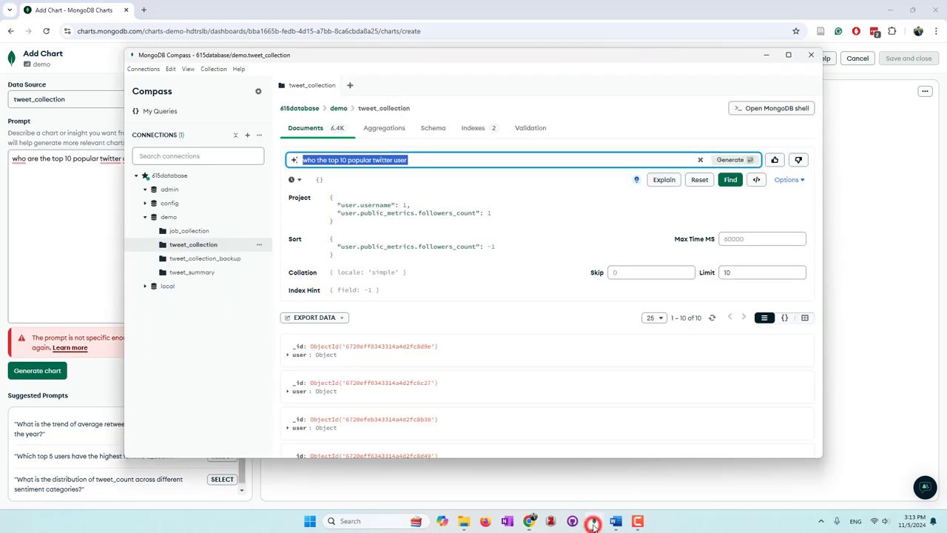
{"action": "left_click", "coordinate": [448, 159]}
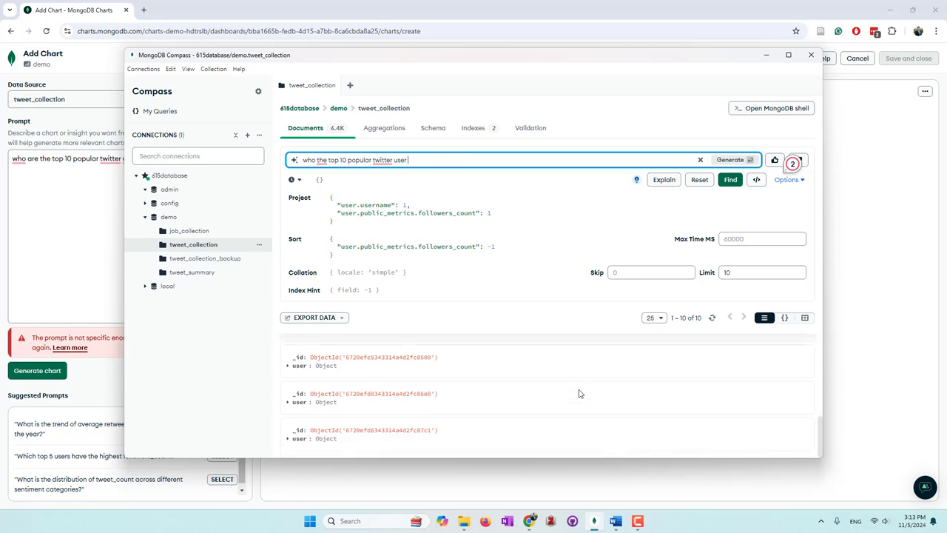
{"action": "scroll", "coordinate": [579, 391], "scroll_direction": "down", "scroll_amount": 1}
{"action": "scroll", "coordinate": [580, 392], "scroll_direction": "up", "scroll_amount": 1}
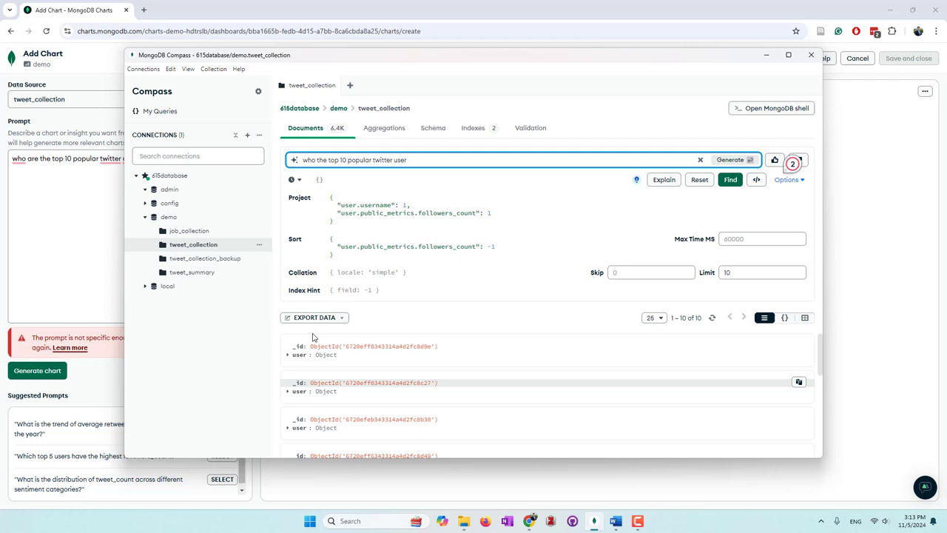
Step: Return to MongoDB Charts, reword the prompt to "who are the top 10 twitter user who have the highest followers" and generate the chart
{"action": "left_click", "coordinate": [58, 251]}
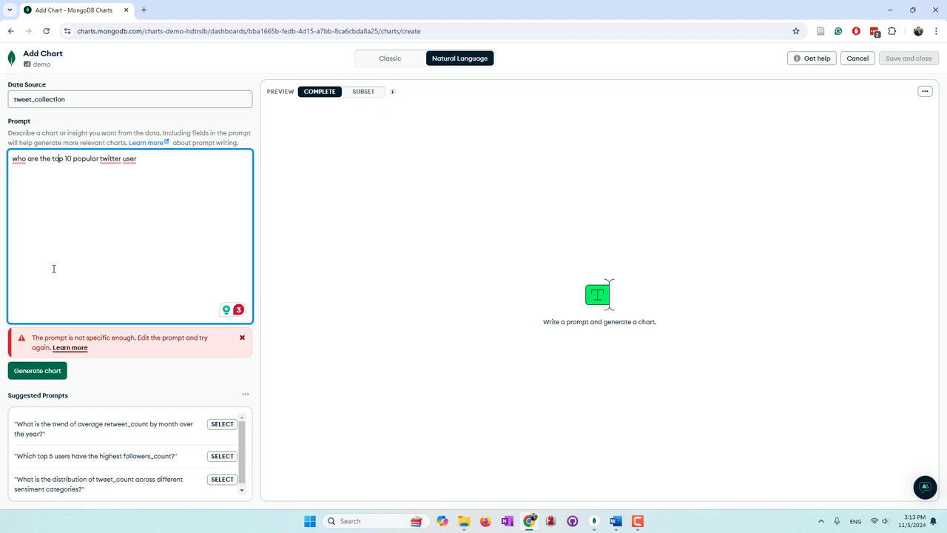
{"action": "double_click", "coordinate": [88, 157]}
{"action": "left_click", "coordinate": [128, 164]}
{"action": "type", "text": "who have the h"}
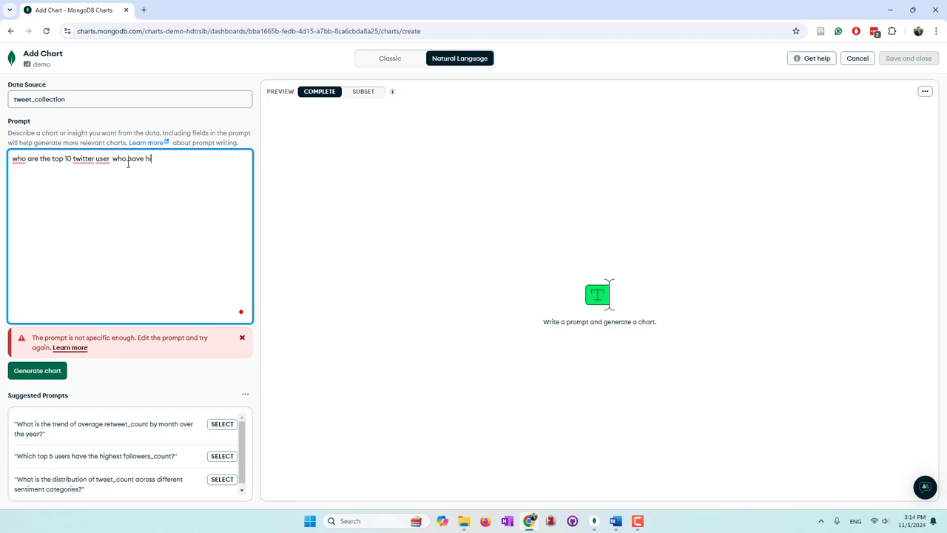
{"action": "type", "text": "i"}
{"action": "key", "text": "BackSpace"}
{"action": "key", "text": "BackSpace"}
{"action": "type", "text": "the highest followers"}
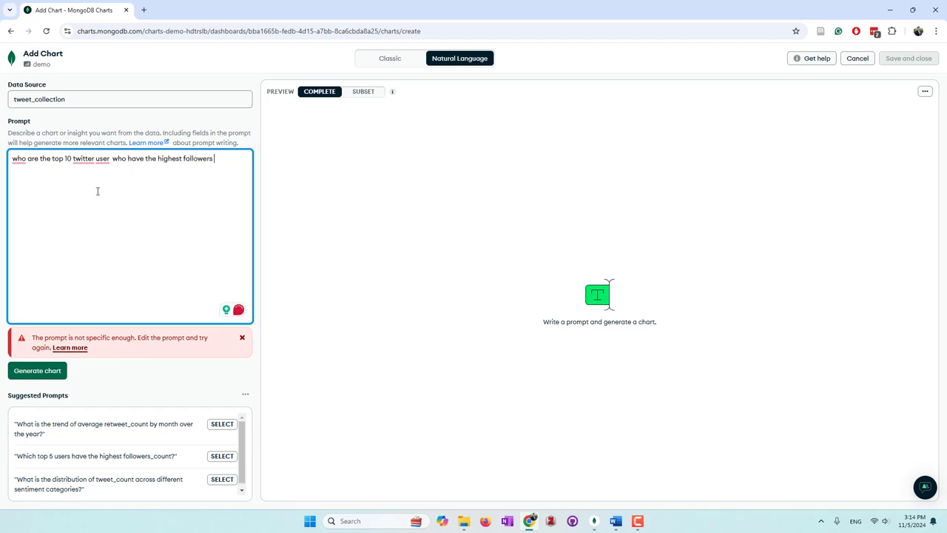
{"action": "left_click", "coordinate": [51, 376]}
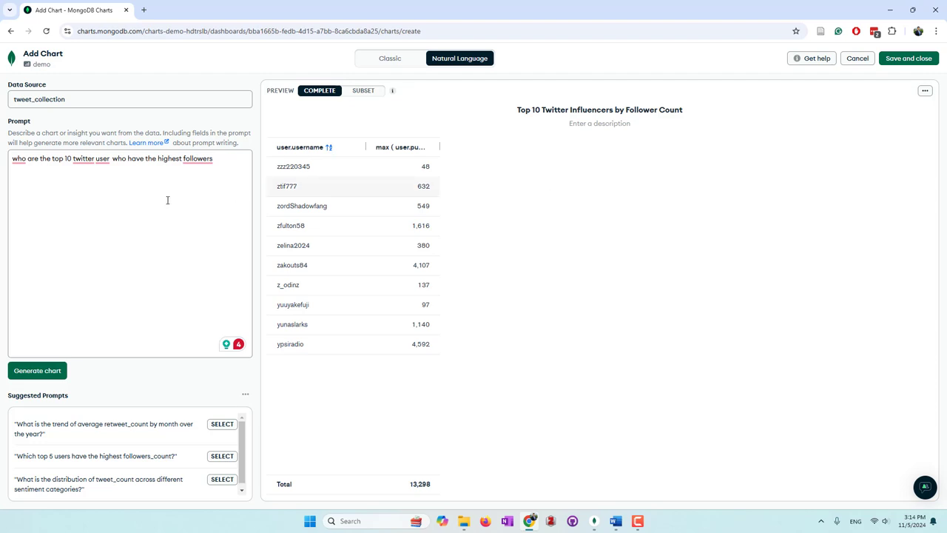
Step: Append ", create a bar chart" to the prompt and regenerate the chart
{"action": "left_click", "coordinate": [226, 167]}
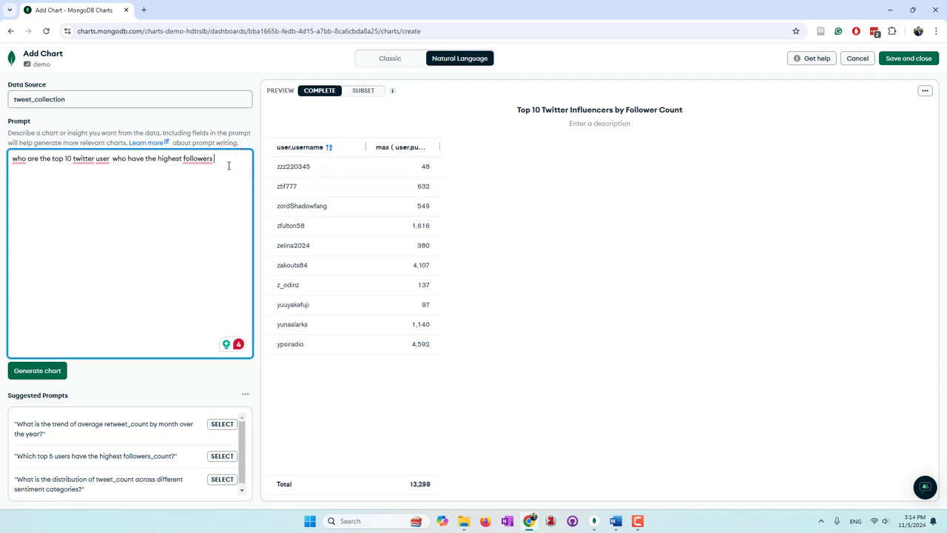
{"action": "type", "text": ", create a bar chart"}
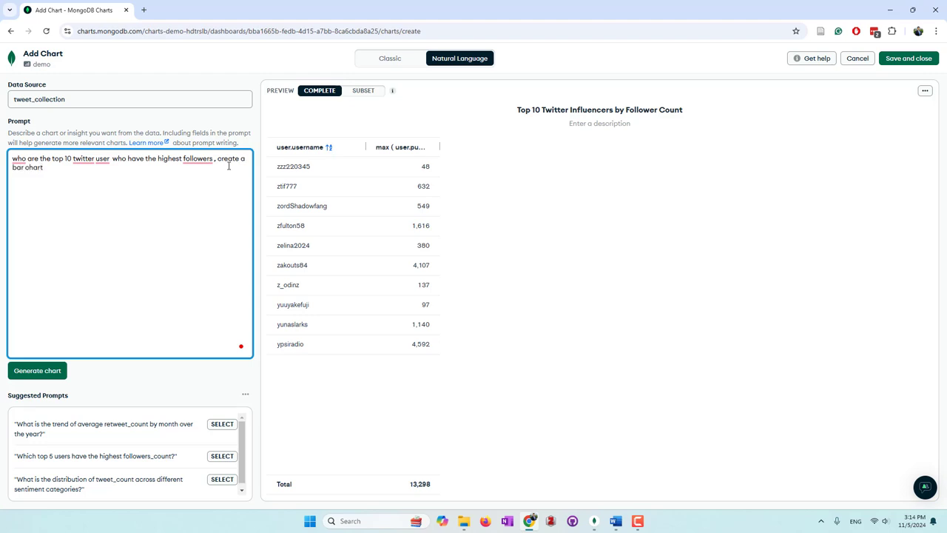
{"action": "left_click", "coordinate": [52, 371]}
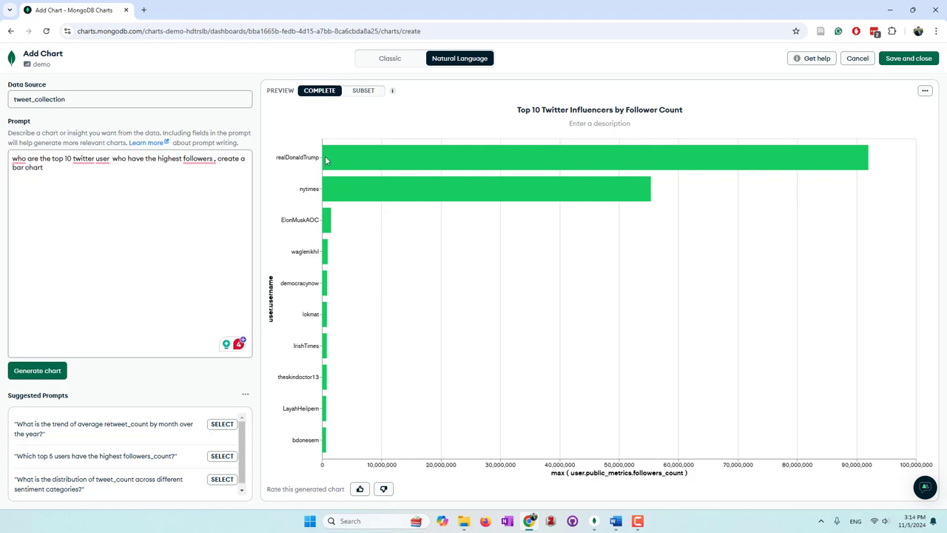
Step: Examine the bar chart and read through its aggregation pipeline from the first stage to the last, then close the pipeline view
{"action": "mouse_move", "coordinate": [361, 190]}
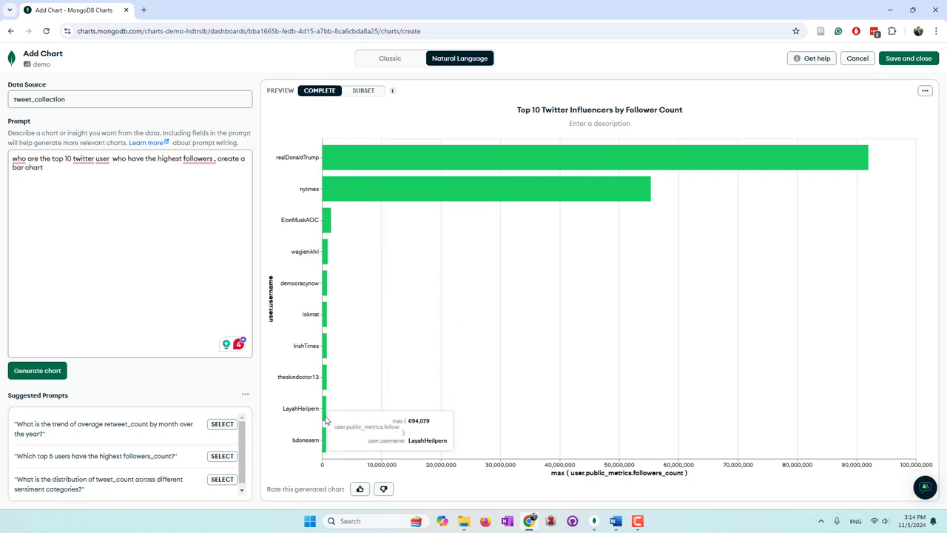
{"action": "mouse_move", "coordinate": [325, 428]}
{"action": "mouse_move", "coordinate": [375, 157]}
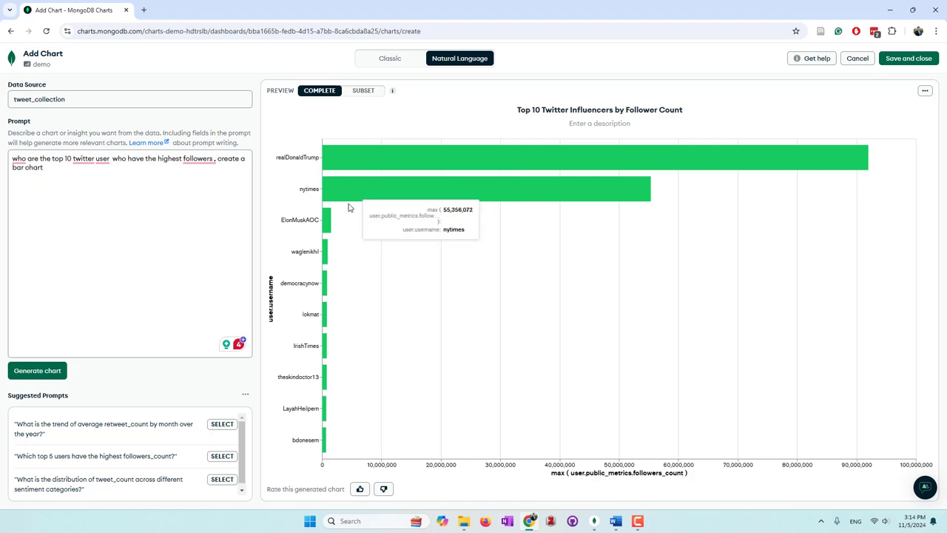
{"action": "left_click", "coordinate": [925, 90]}
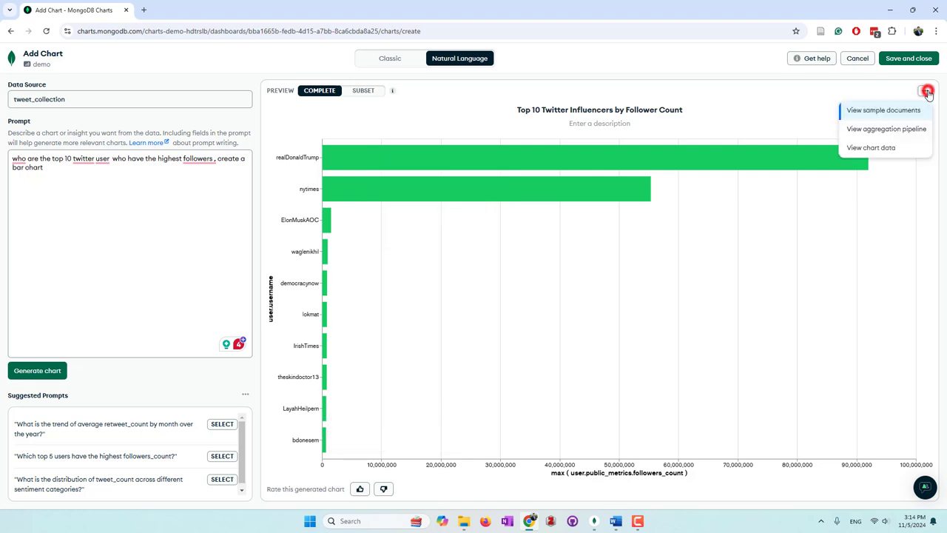
{"action": "left_click", "coordinate": [891, 129]}
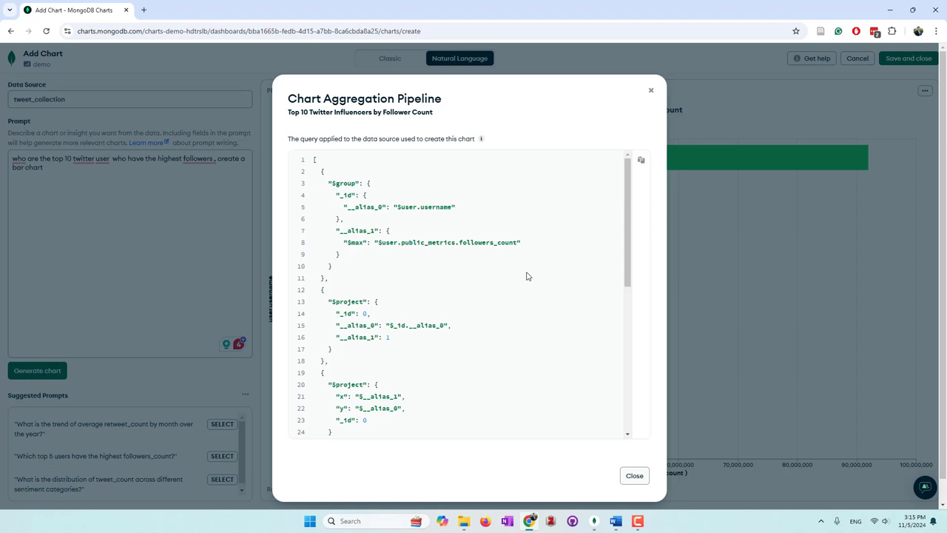
{"action": "scroll", "coordinate": [527, 276], "scroll_direction": "down", "scroll_amount": 5}
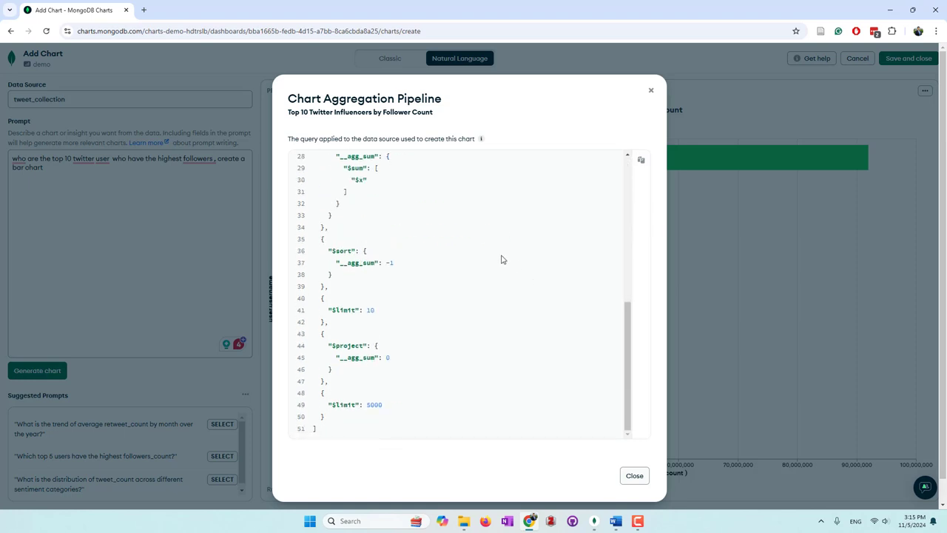
{"action": "scroll", "coordinate": [491, 255], "scroll_direction": "up", "scroll_amount": 5}
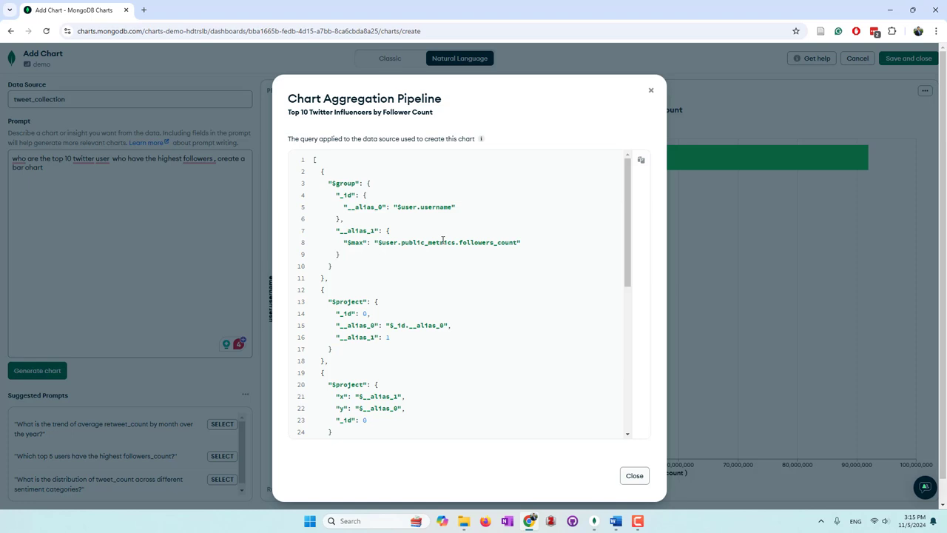
{"action": "scroll", "coordinate": [443, 239], "scroll_direction": "down", "scroll_amount": 5}
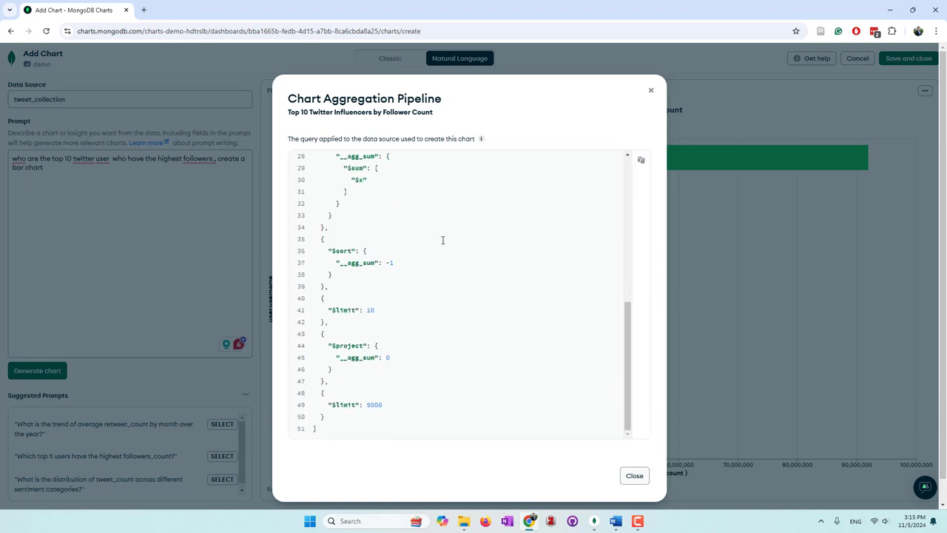
{"action": "left_click", "coordinate": [634, 475]}
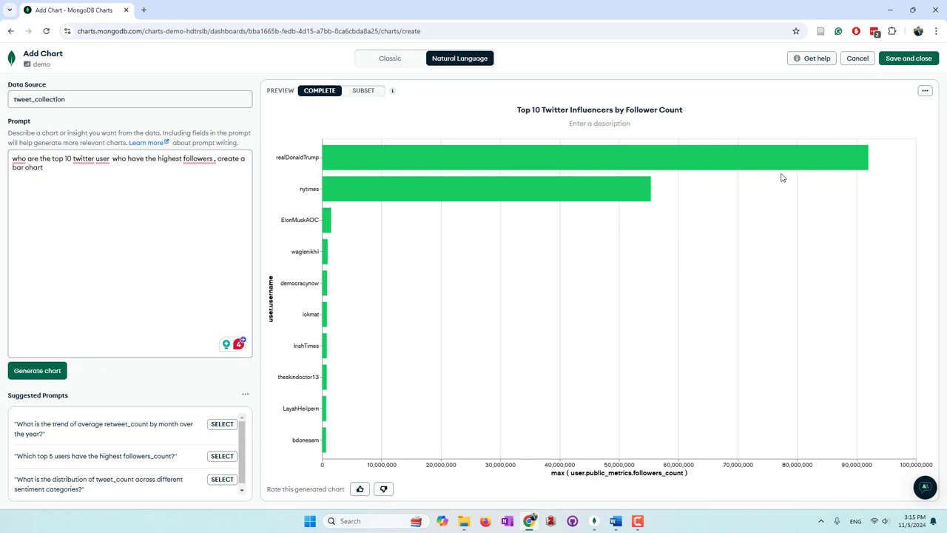
Step: Save the follower-count bar chart to the demo dashboard and widen it to about double its width
{"action": "left_click", "coordinate": [907, 60]}
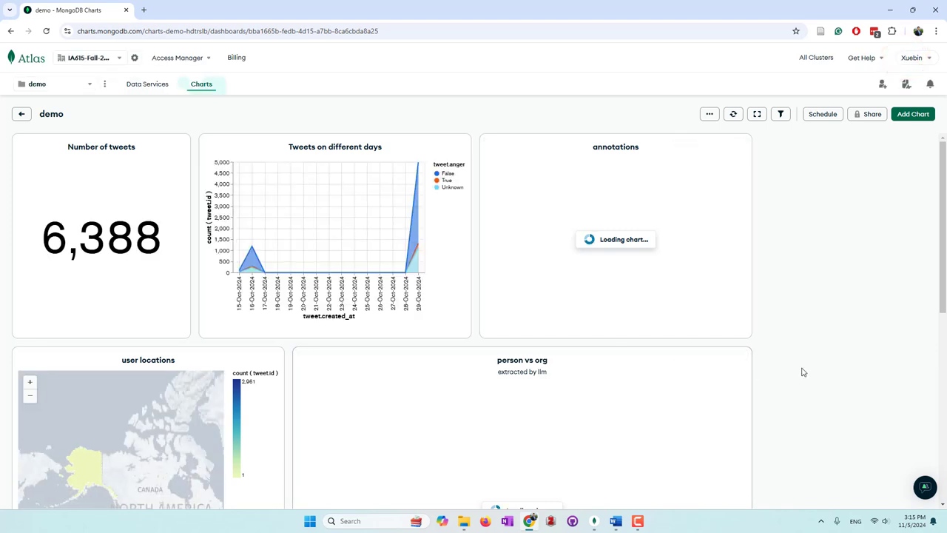
{"action": "scroll", "coordinate": [802, 373], "scroll_direction": "down", "scroll_amount": 5}
{"action": "left_click_drag", "start_coordinate": [188, 453], "coordinate": [376, 486]}
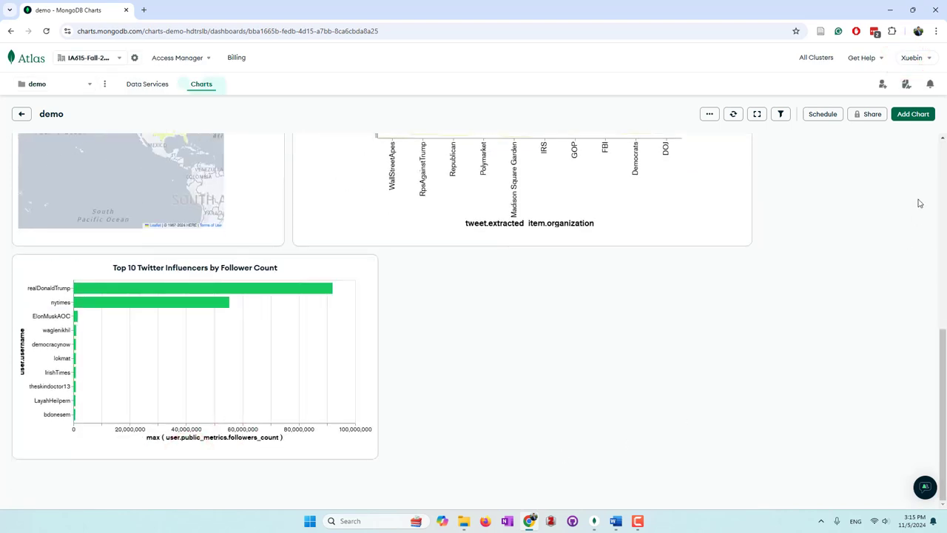
Step: Add a chart on demo.tweet_collection and generate it from the suggested prompt "What is the average number of followers grouped by user location?"
{"action": "left_click", "coordinate": [909, 117]}
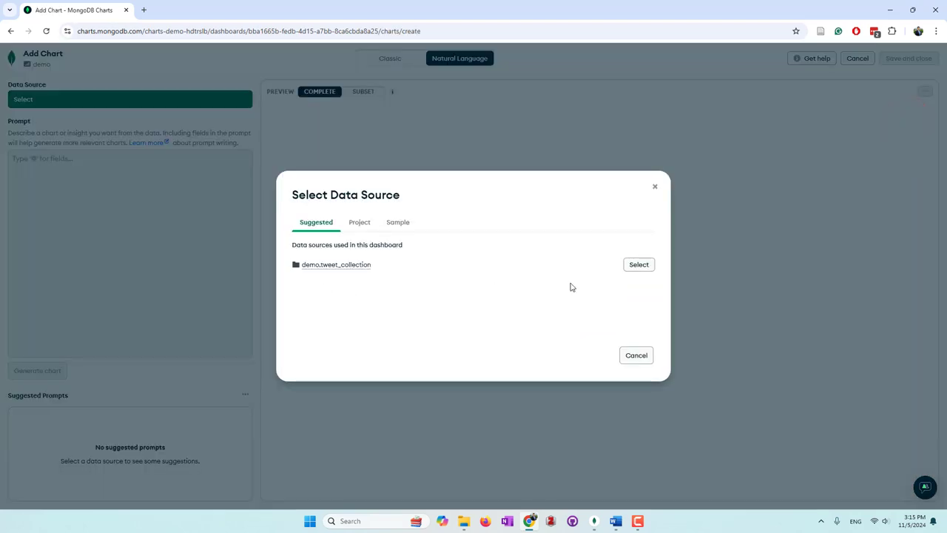
{"action": "left_click", "coordinate": [639, 265]}
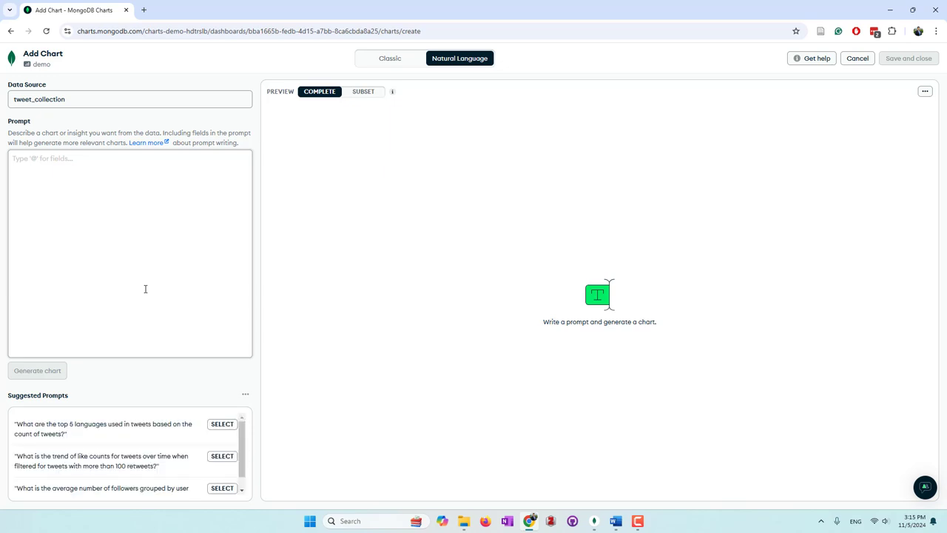
{"action": "scroll", "coordinate": [163, 495], "scroll_direction": "down", "scroll_amount": 1}
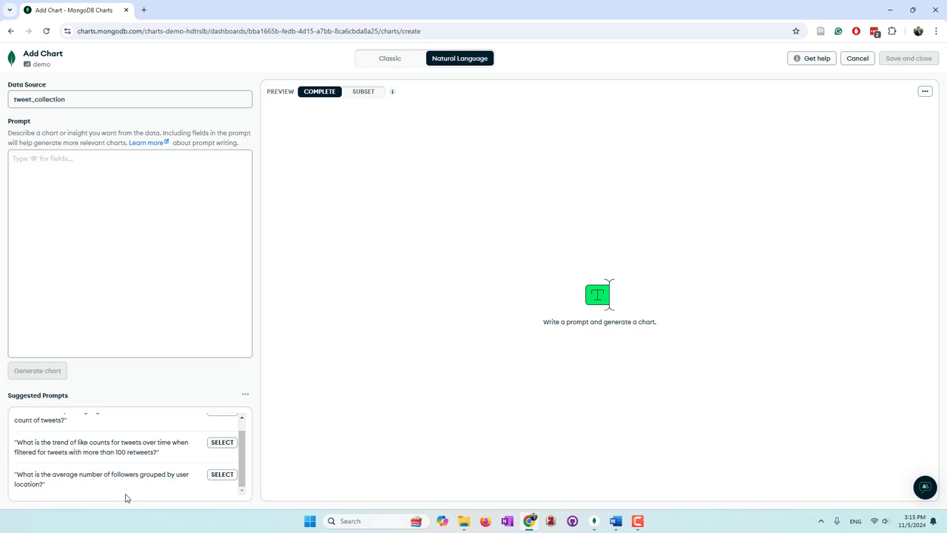
{"action": "scroll", "coordinate": [126, 494], "scroll_direction": "up", "scroll_amount": 1}
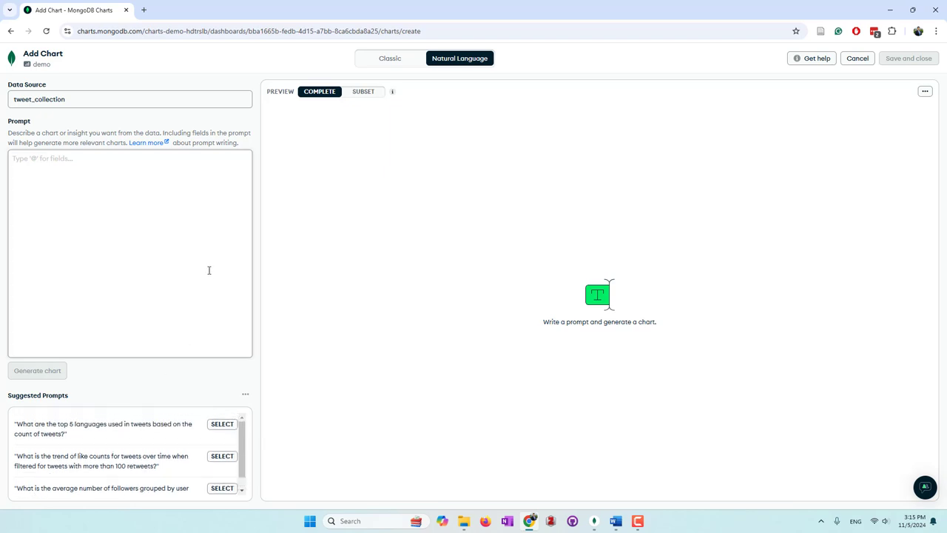
{"action": "scroll", "coordinate": [99, 473], "scroll_direction": "down", "scroll_amount": 1}
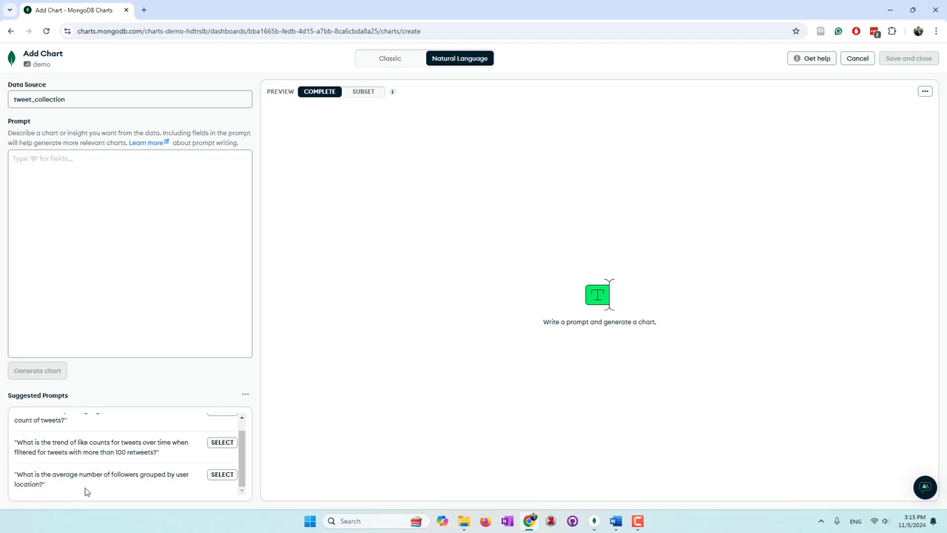
{"action": "left_click", "coordinate": [222, 474]}
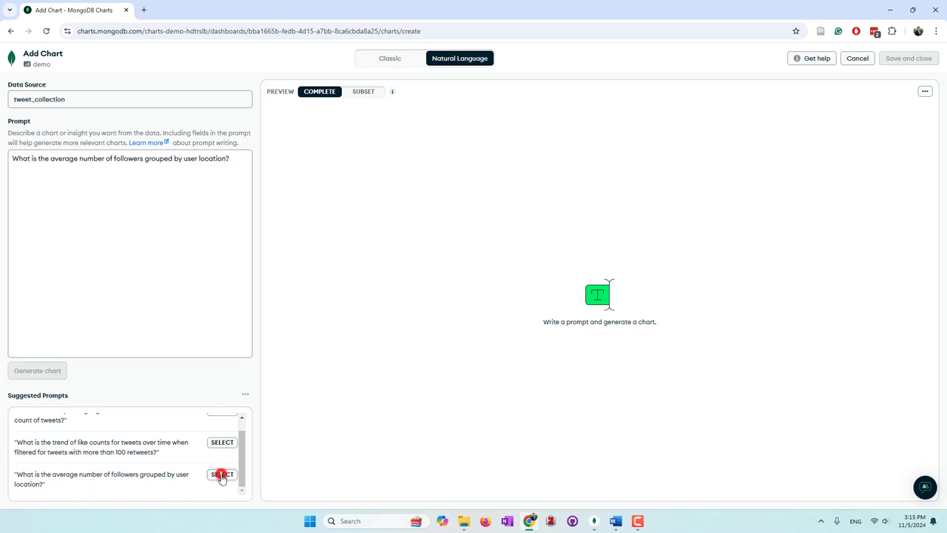
{"action": "left_click", "coordinate": [42, 373]}
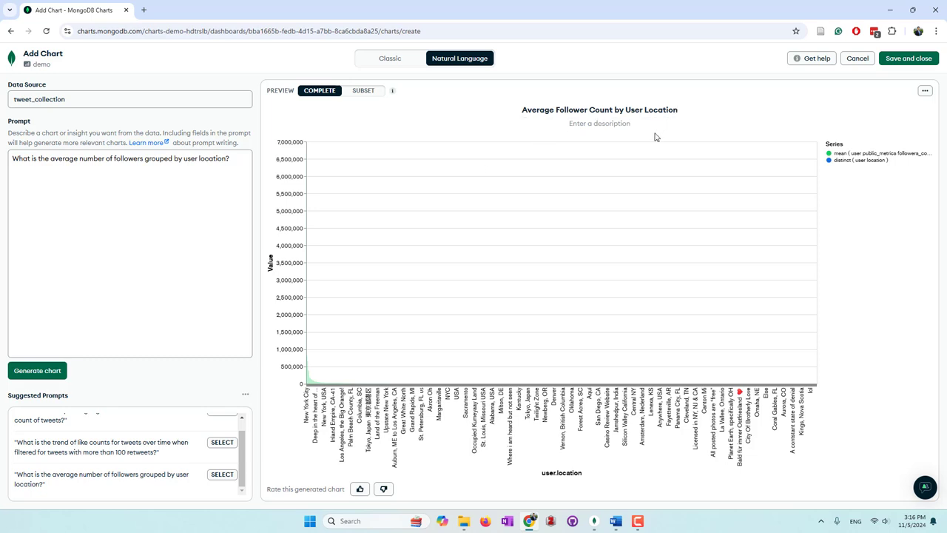
Step: Replace the prompt's question mark with ", show the results on a map" and try to generate the chart again
{"action": "left_click", "coordinate": [241, 156]}
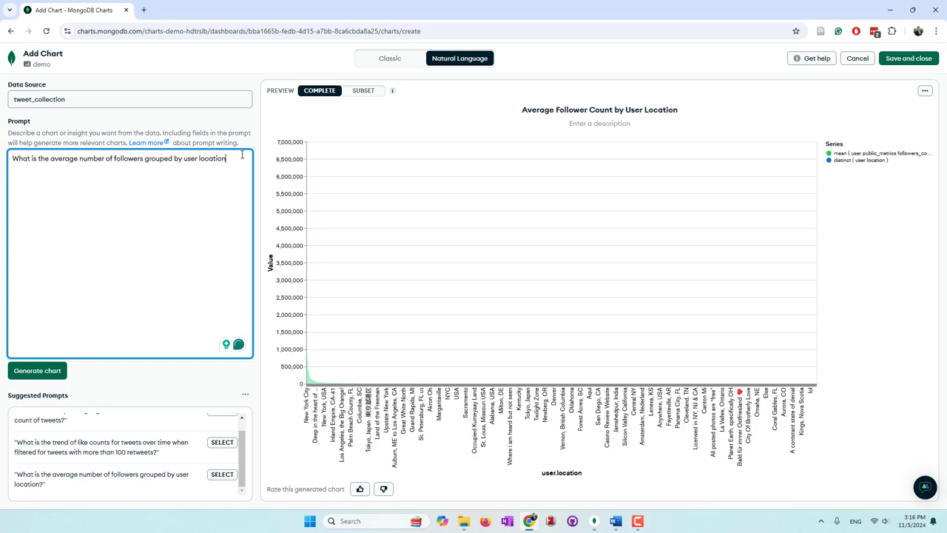
{"action": "type", "text": ", show the results on a map"}
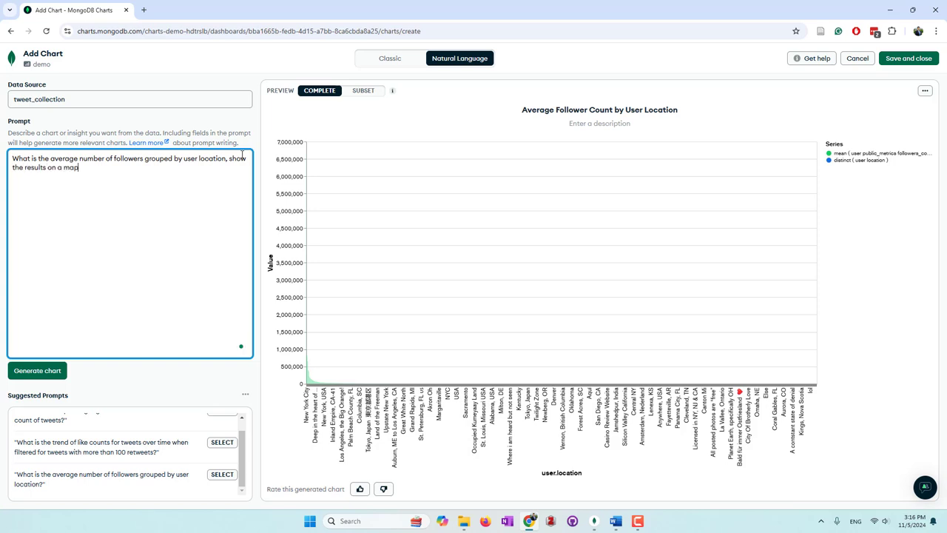
{"action": "left_click", "coordinate": [44, 372]}
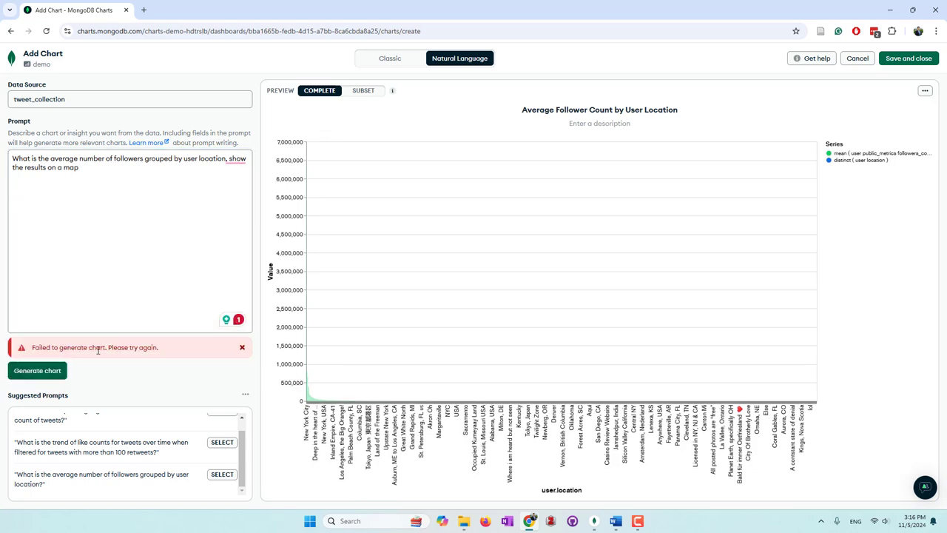
{"action": "left_click", "coordinate": [28, 375]}
{"action": "left_click", "coordinate": [37, 370]}
Step: Replace the whole prompt with "what are the average like counts grouped by sentiment of the tweets?"
{"action": "left_click", "coordinate": [162, 201]}
{"action": "key", "text": "ctrl+a"}
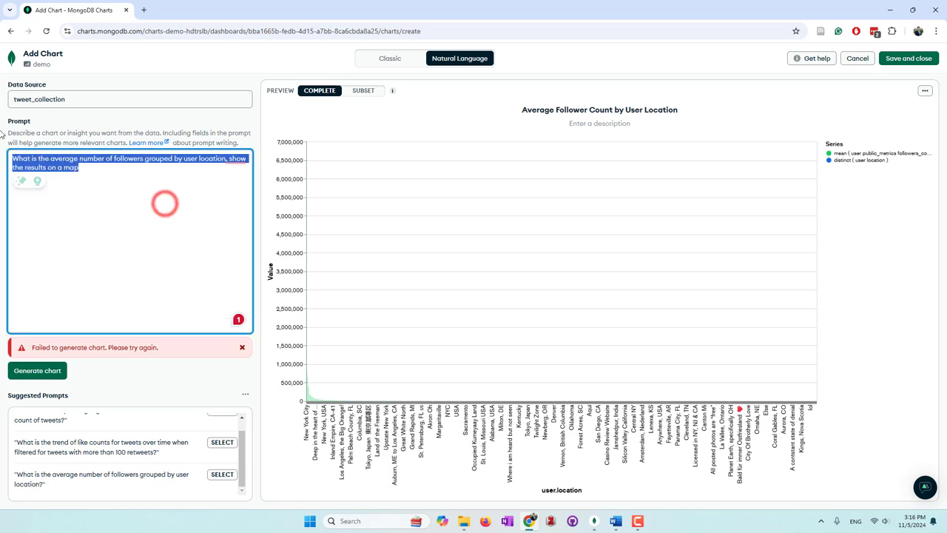
{"action": "type", "text": "Whata"}
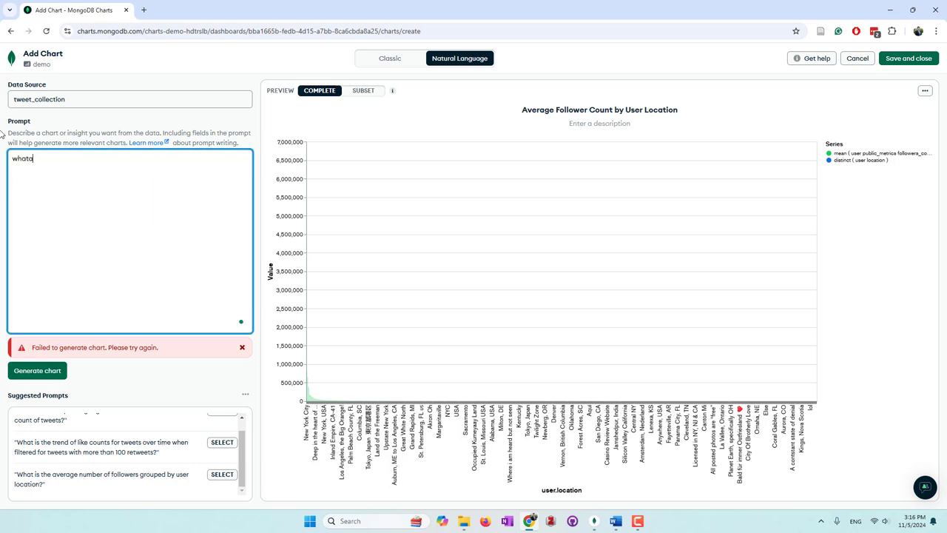
{"action": "type", "text": "re"}
{"action": "key", "text": "BackSpace"}
{"action": "key", "text": "BackSpace"}
{"action": "key", "text": "BackSpace"}
{"action": "type", "text": "are the averate"}
{"action": "key", "text": "BackSpace"}
{"action": "key", "text": "BackSpace"}
{"action": "key", "text": "BackSpace"}
{"action": "key", "text": "BackSpace"}
{"action": "type", "text": "rage liks"}
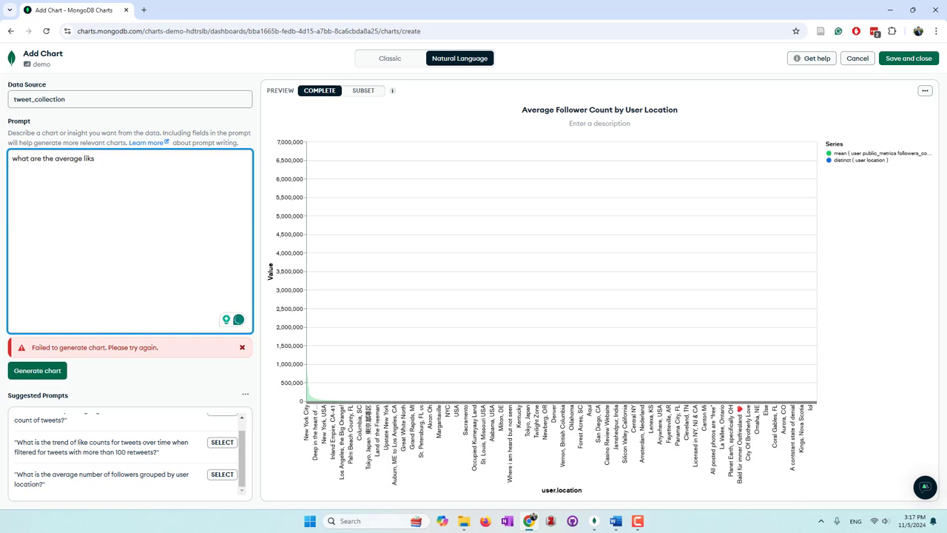
{"action": "left_click", "coordinate": [148, 170]}
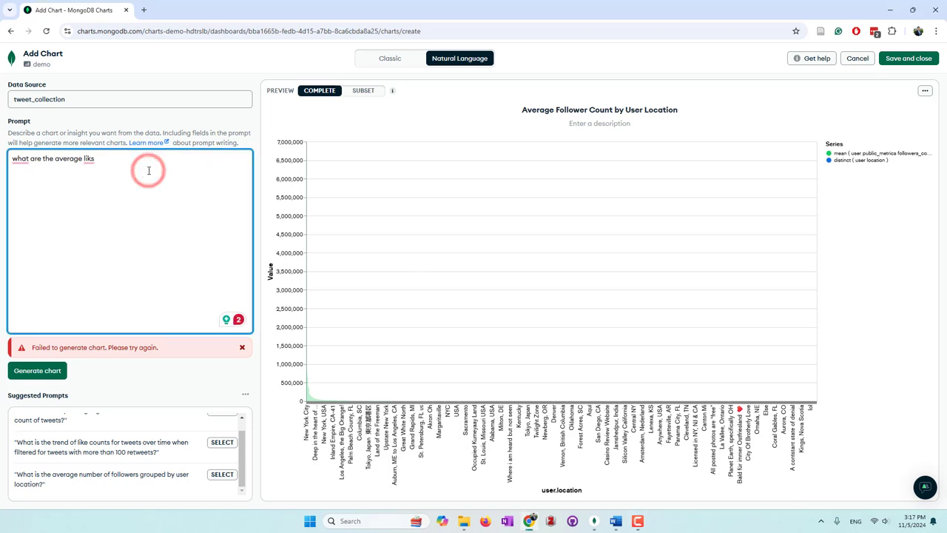
{"action": "key", "text": "BackSpace"}
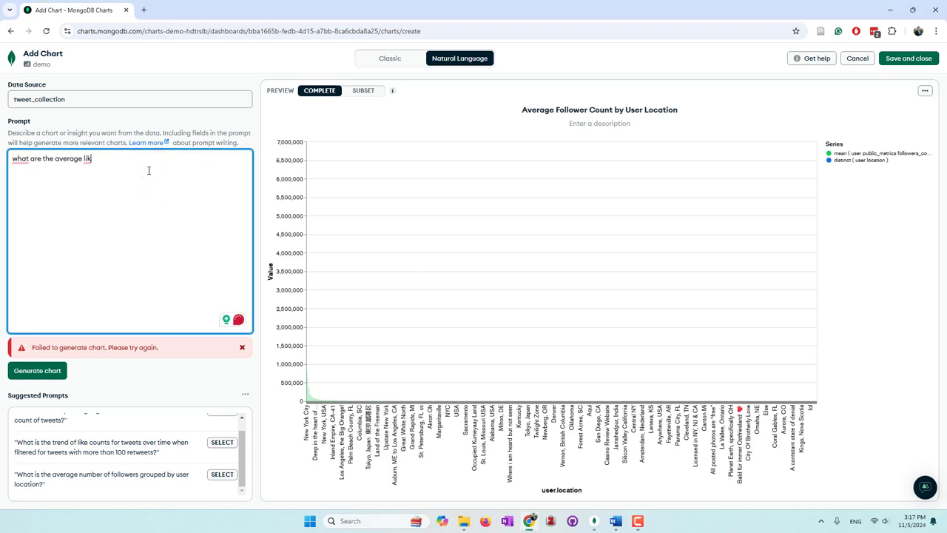
{"action": "type", "text": "e counts grouped by"}
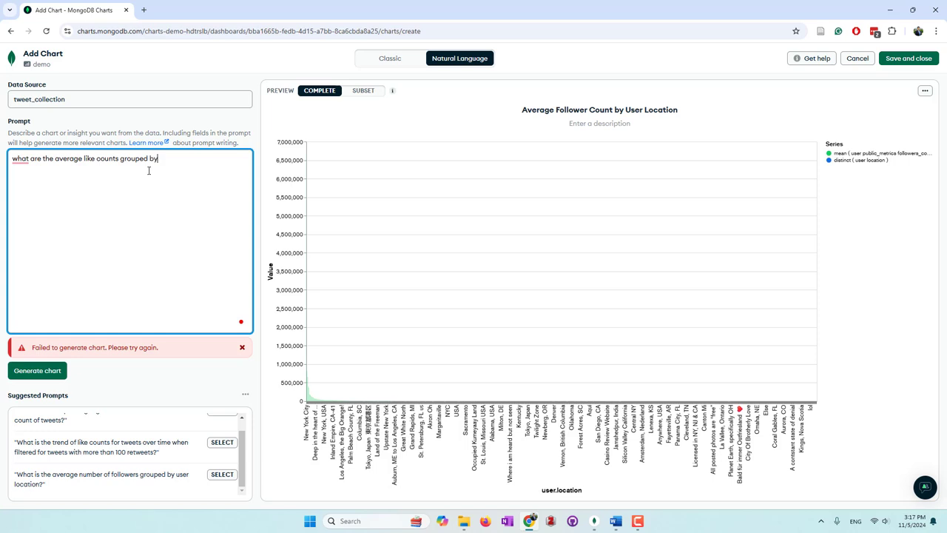
{"action": "type", "text": "entiment of the tweets?"}
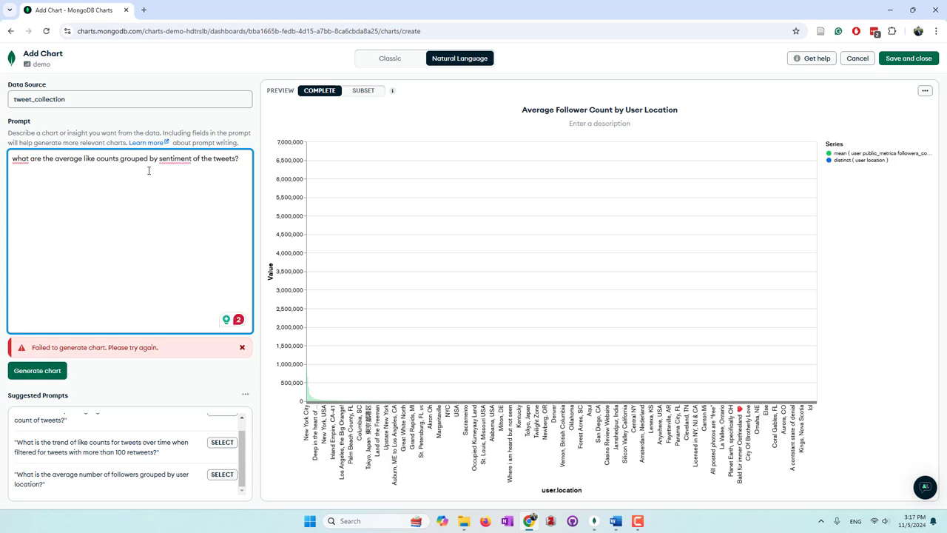
Step: Accept the grammar suggestion "the sentiment" in the prompt and generate the chart
{"action": "left_click", "coordinate": [169, 162]}
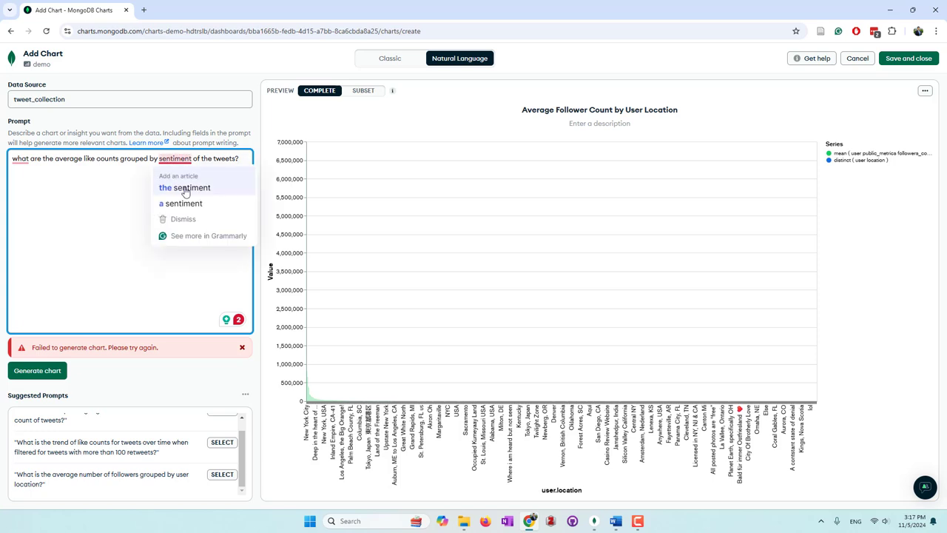
{"action": "left_click", "coordinate": [185, 187]}
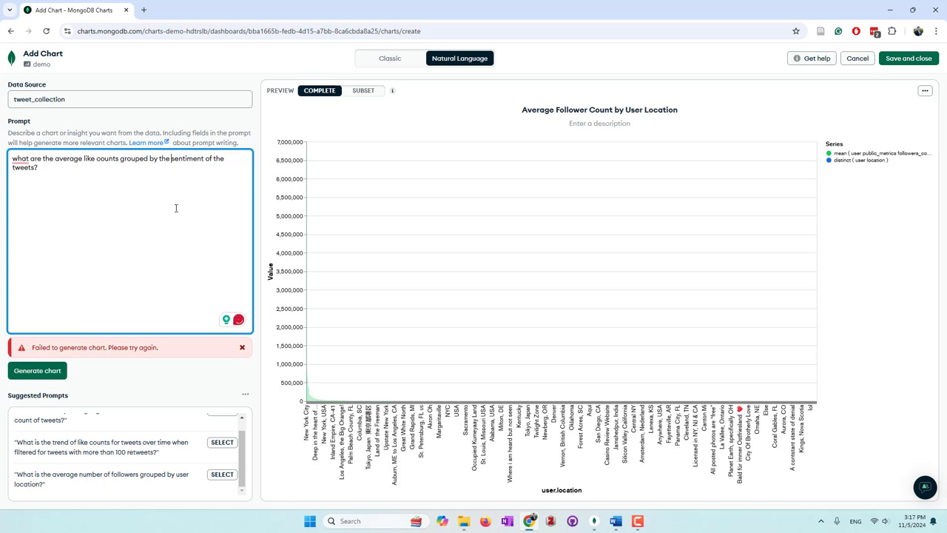
{"action": "left_click", "coordinate": [46, 370]}
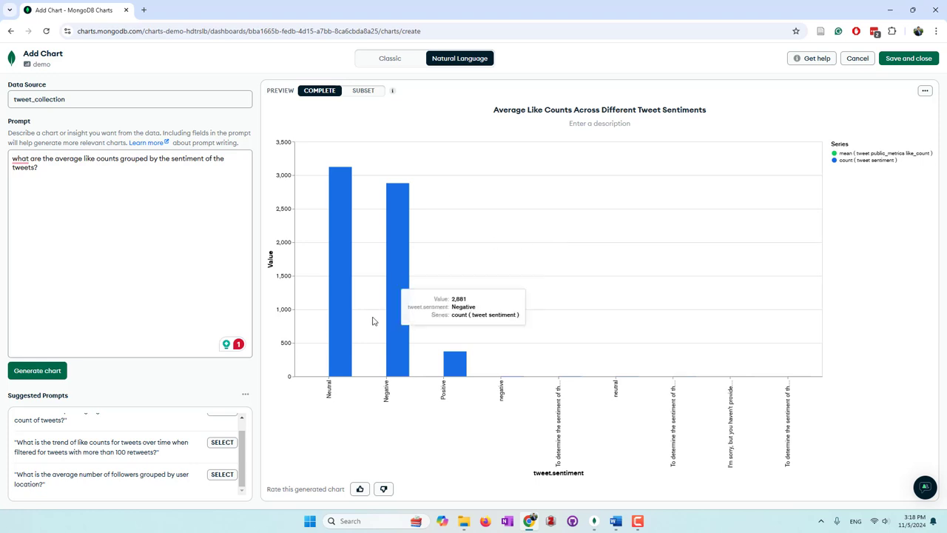
Step: Examine the values and series of the sentiment bar chart and look through its aggregation pipeline
{"action": "mouse_move", "coordinate": [343, 377]}
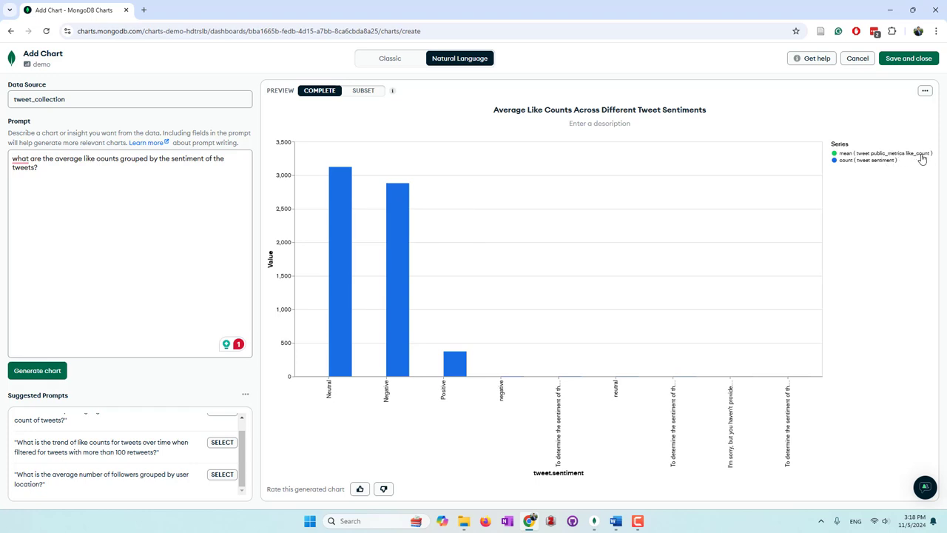
{"action": "mouse_move", "coordinate": [393, 214]}
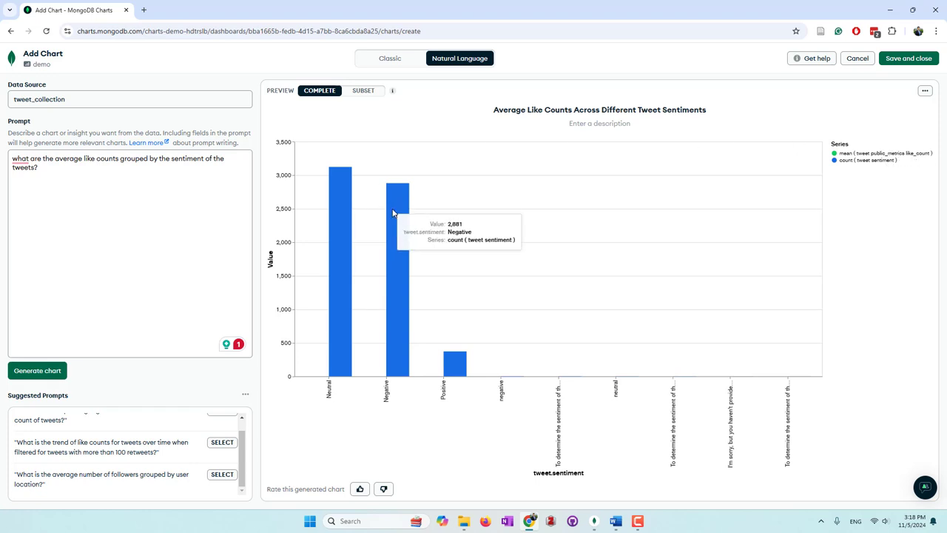
{"action": "mouse_move", "coordinate": [447, 361]}
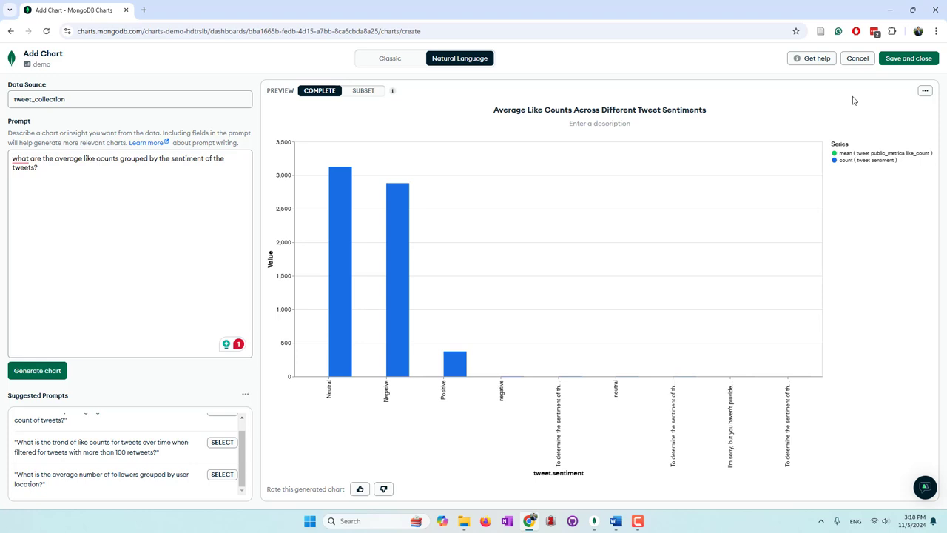
{"action": "left_click", "coordinate": [925, 91]}
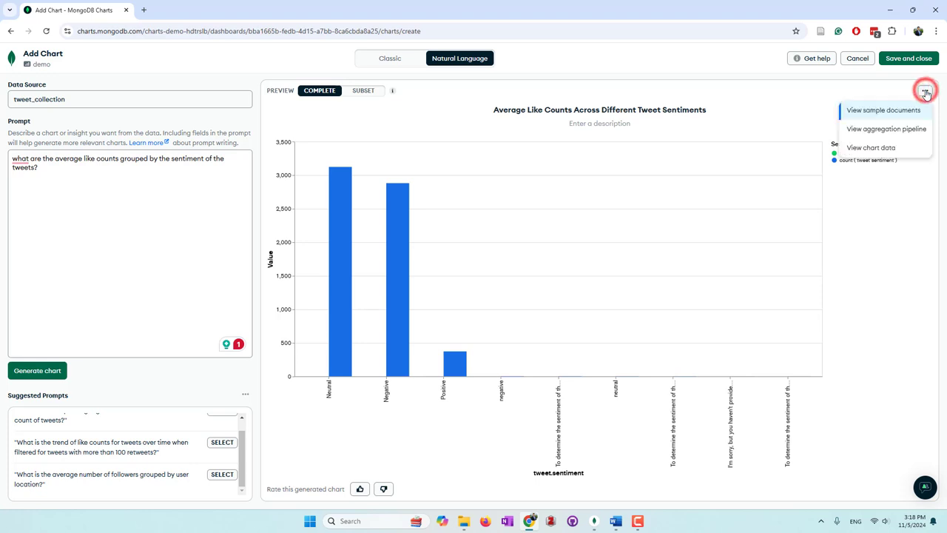
{"action": "left_click", "coordinate": [876, 131]}
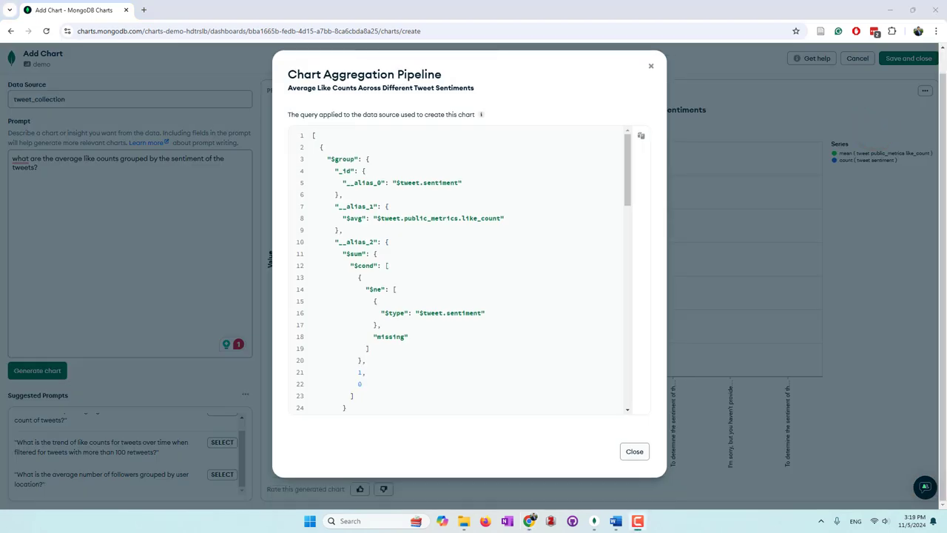
{"action": "left_click", "coordinate": [627, 201]}
{"action": "left_click_drag", "start_coordinate": [626, 202], "coordinate": [641, 185]}
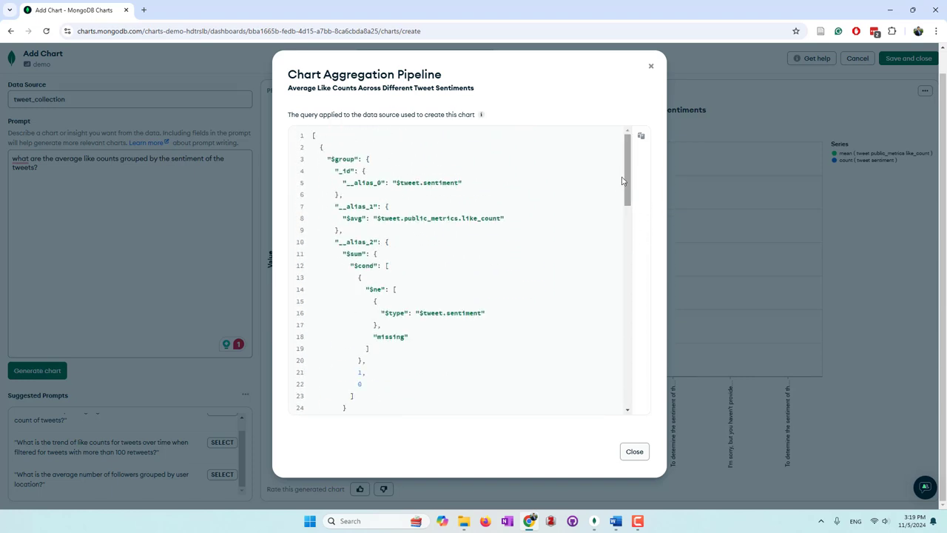
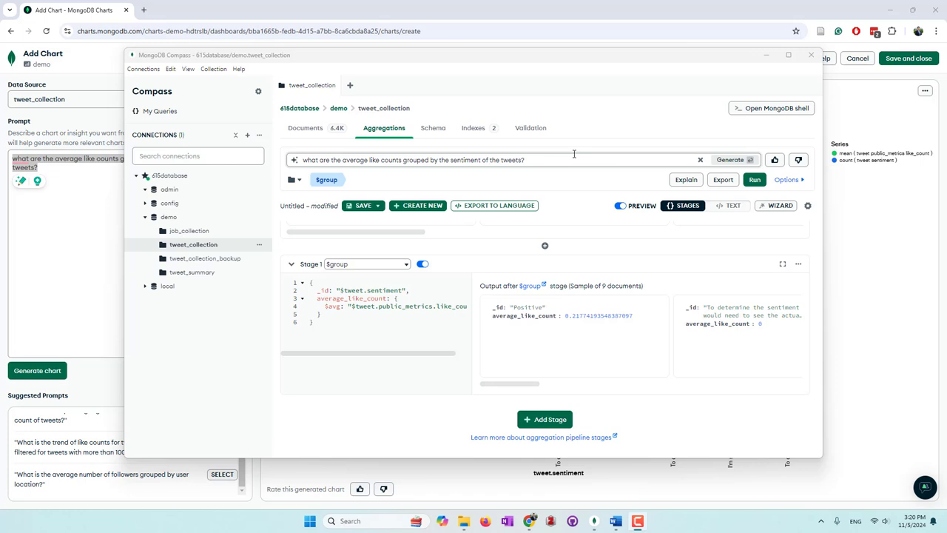
Step: In MongoDB Compass, look through the $group stage's output, view the same pipeline as text, and minimize the window
{"action": "left_click", "coordinate": [531, 385]}
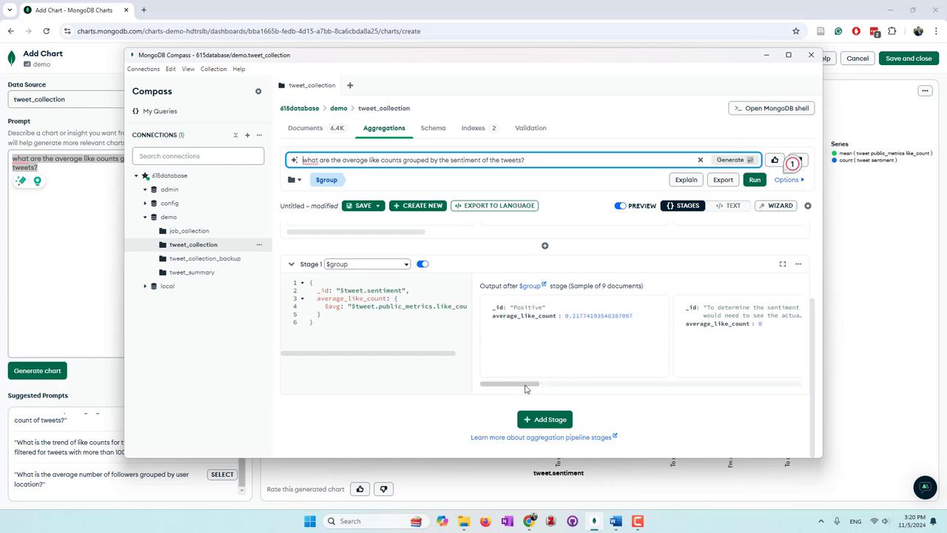
{"action": "left_click_drag", "start_coordinate": [526, 387], "coordinate": [784, 393]}
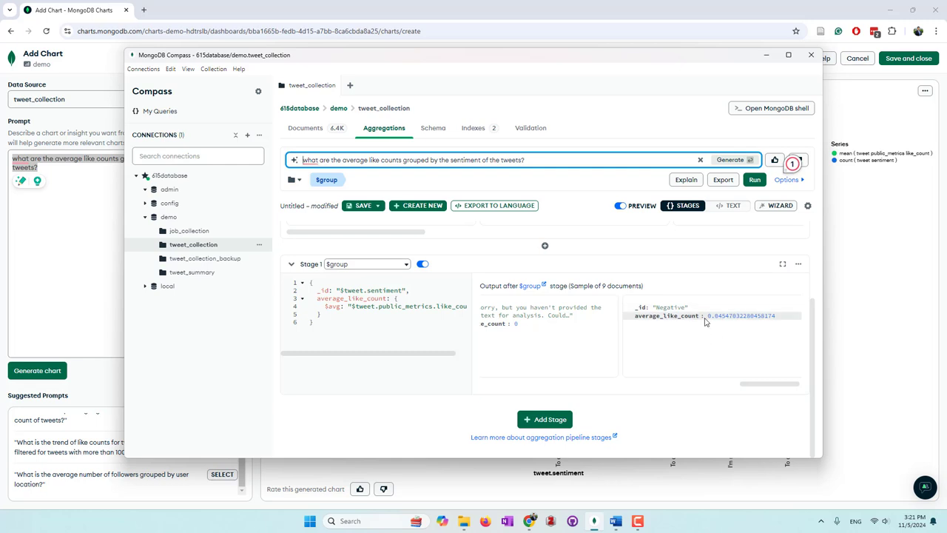
{"action": "left_click", "coordinate": [729, 206]}
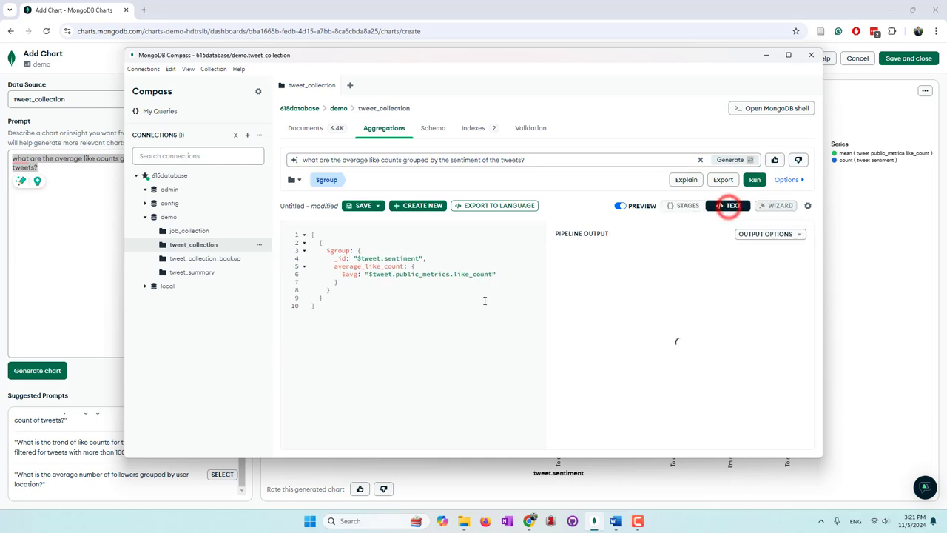
{"action": "left_click", "coordinate": [689, 207]}
{"action": "left_click", "coordinate": [732, 206]}
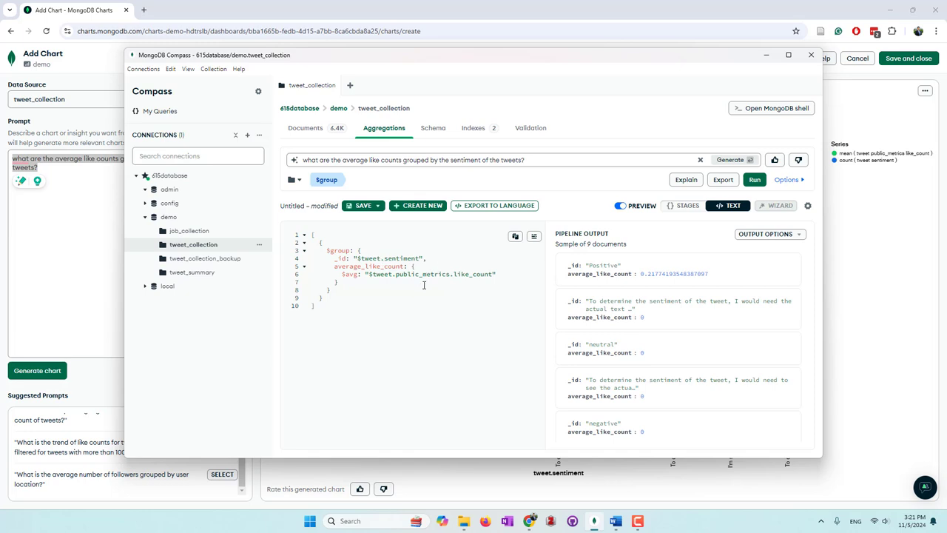
{"action": "left_click", "coordinate": [766, 56]}
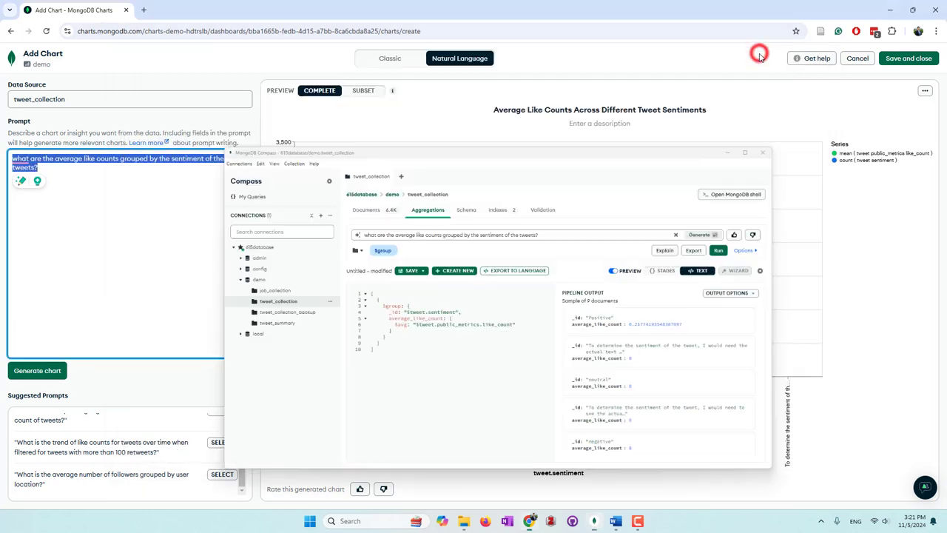
Step: Regenerate the chart in MongoDB Charts from the same average-like-counts-by-sentiment prompt, retrying the generation once
{"action": "left_click", "coordinate": [120, 280]}
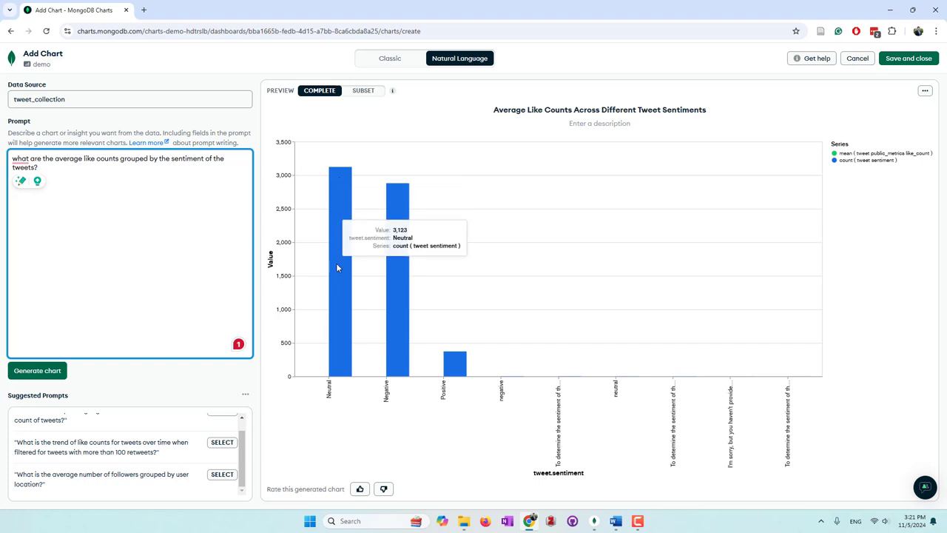
{"action": "left_click", "coordinate": [58, 372]}
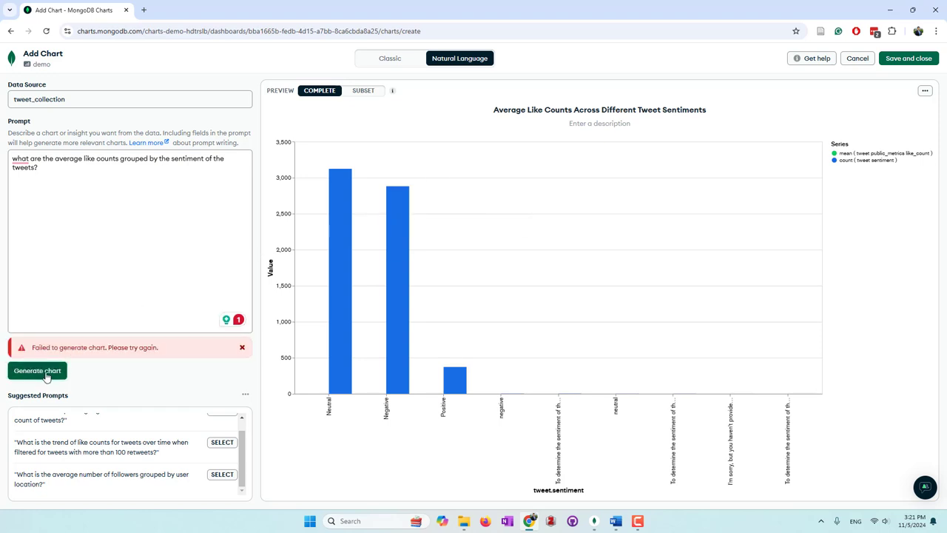
{"action": "left_click", "coordinate": [46, 374]}
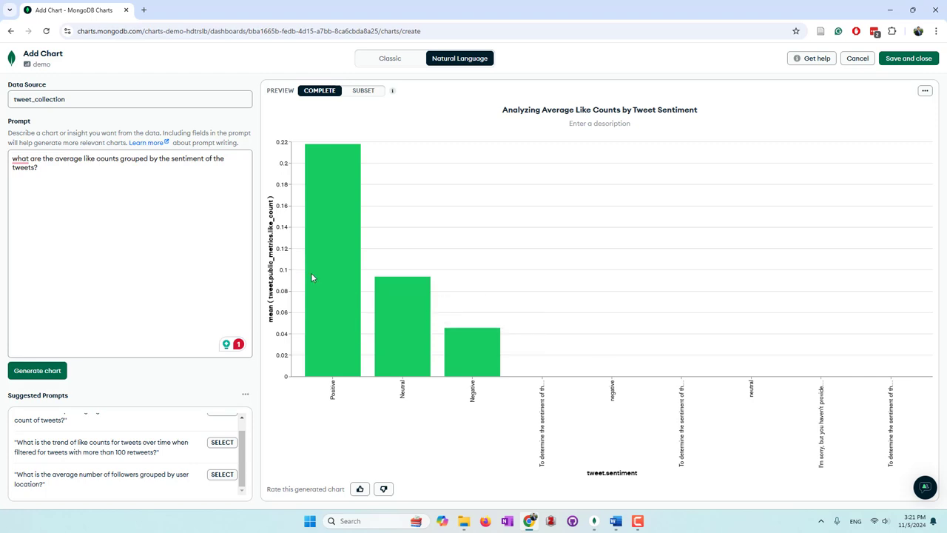
Step: Compare the regenerated chart's average like counts with the pipeline output in MongoDB Compass, and return to the chart
{"action": "mouse_move", "coordinate": [425, 353]}
{"action": "left_click", "coordinate": [592, 524]}
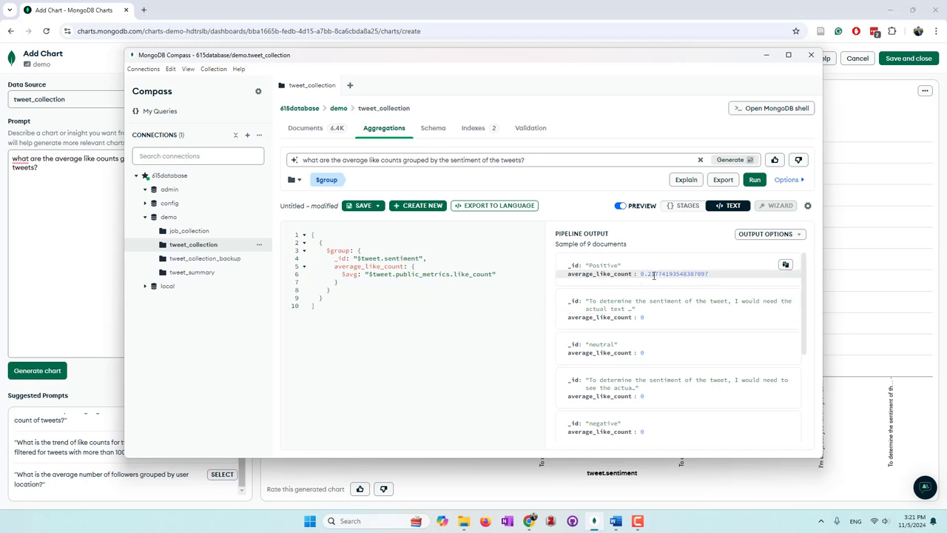
{"action": "left_click", "coordinate": [865, 230]}
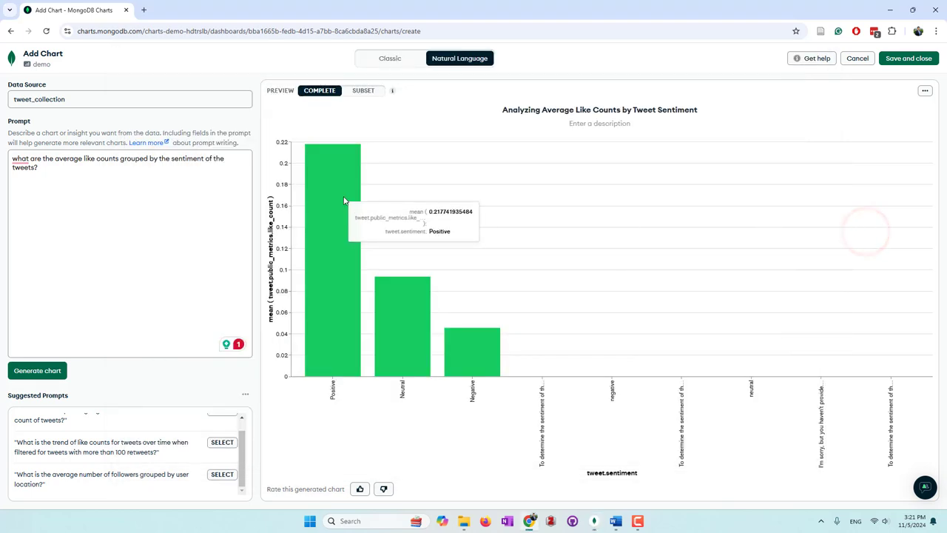
Step: Read through the regenerated chart's aggregation pipeline from first to last stage, then close the pipeline view
{"action": "left_click", "coordinate": [925, 90]}
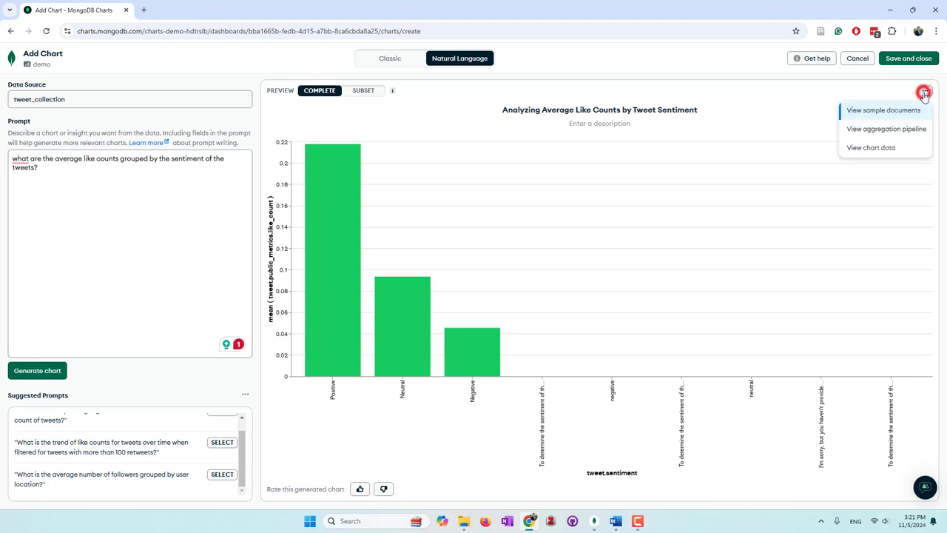
{"action": "left_click", "coordinate": [892, 130]}
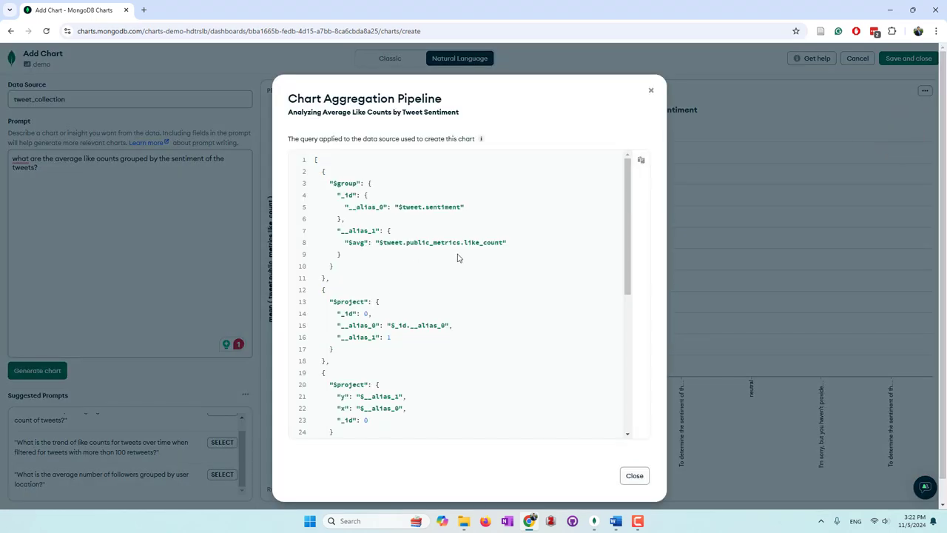
{"action": "scroll", "coordinate": [457, 258], "scroll_direction": "down", "scroll_amount": 5}
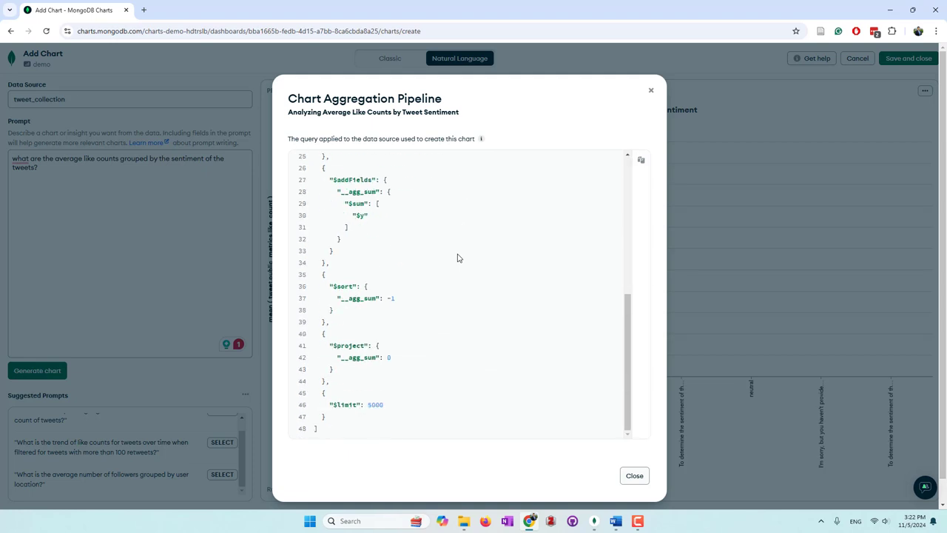
{"action": "scroll", "coordinate": [458, 258], "scroll_direction": "up", "scroll_amount": 5}
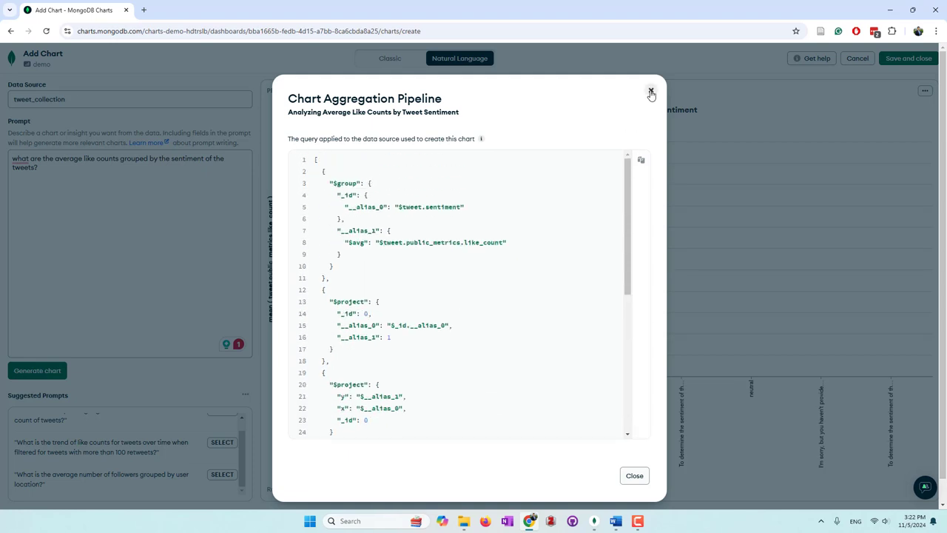
{"action": "left_click", "coordinate": [650, 90]}
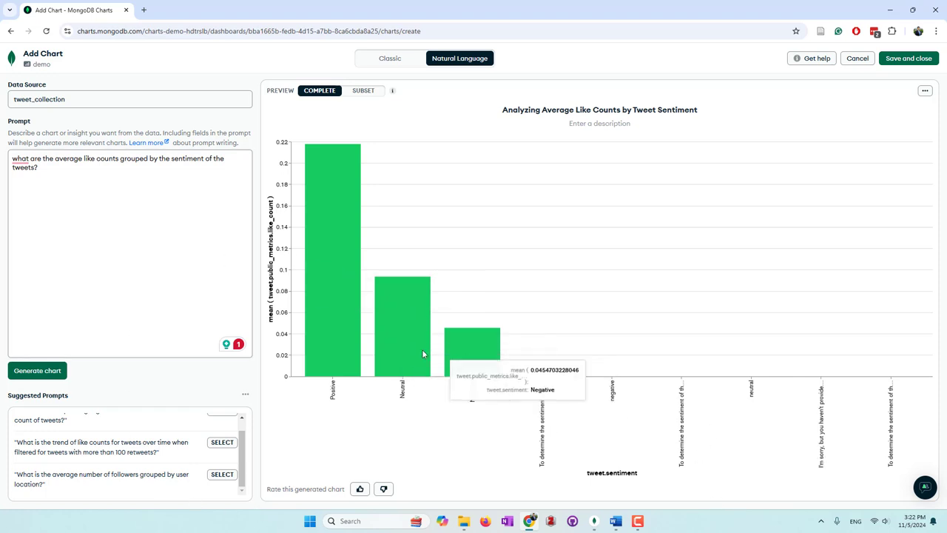
Step: Rate the generated sentiment chart positively and save it to the demo dashboard
{"action": "left_click", "coordinate": [360, 489]}
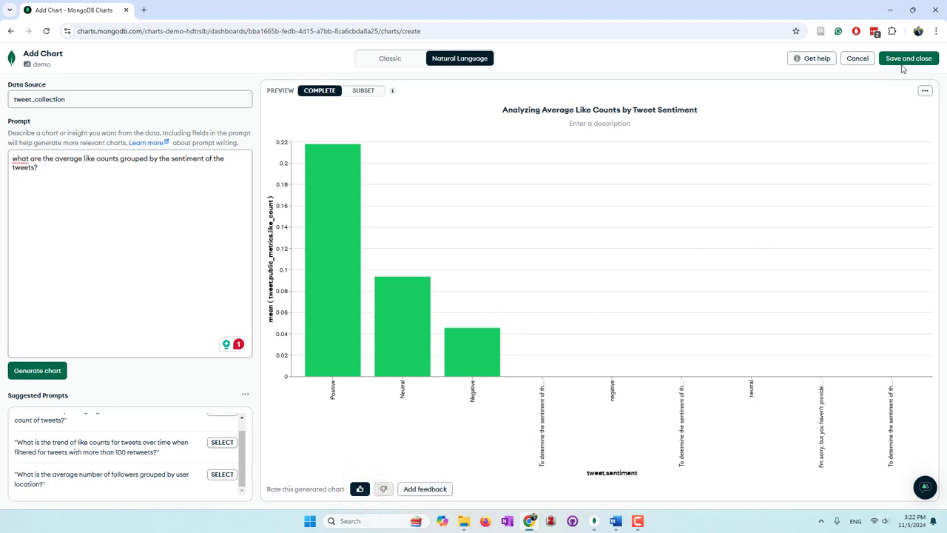
{"action": "left_click", "coordinate": [906, 61]}
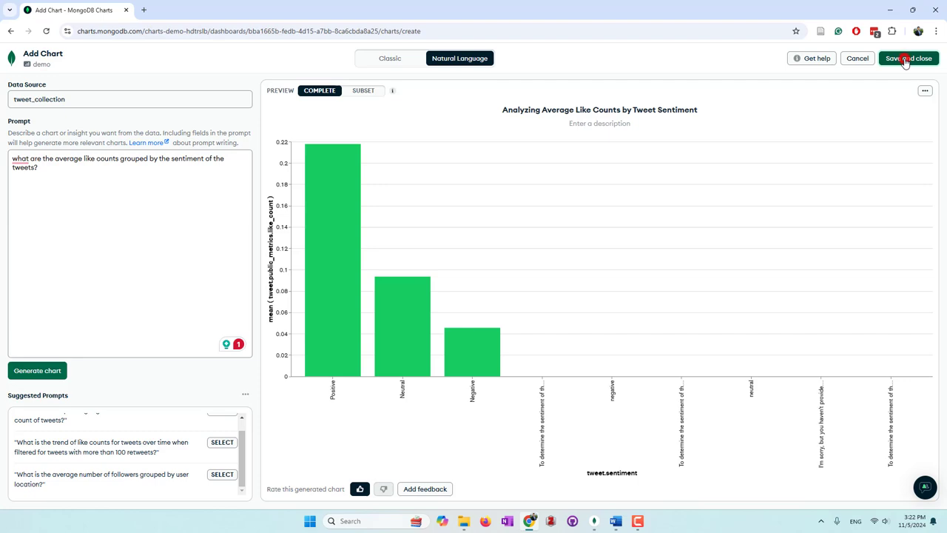
{"action": "scroll", "coordinate": [831, 373], "scroll_direction": "down", "scroll_amount": 6}
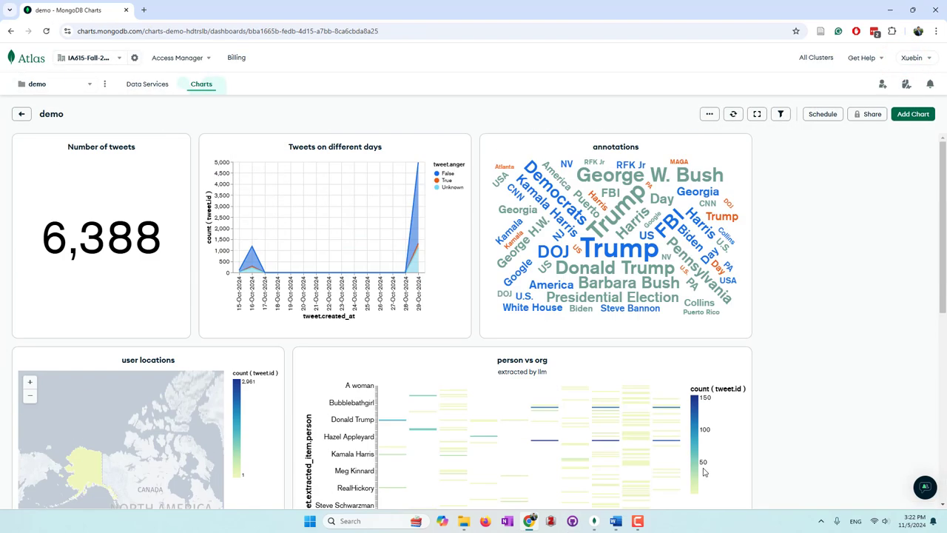
Step: Widen the average-likes-by-sentiment chart to match the row above, and check it against the pipeline output in MongoDB Compass
{"action": "left_click_drag", "start_coordinate": [560, 457], "coordinate": [708, 458]}
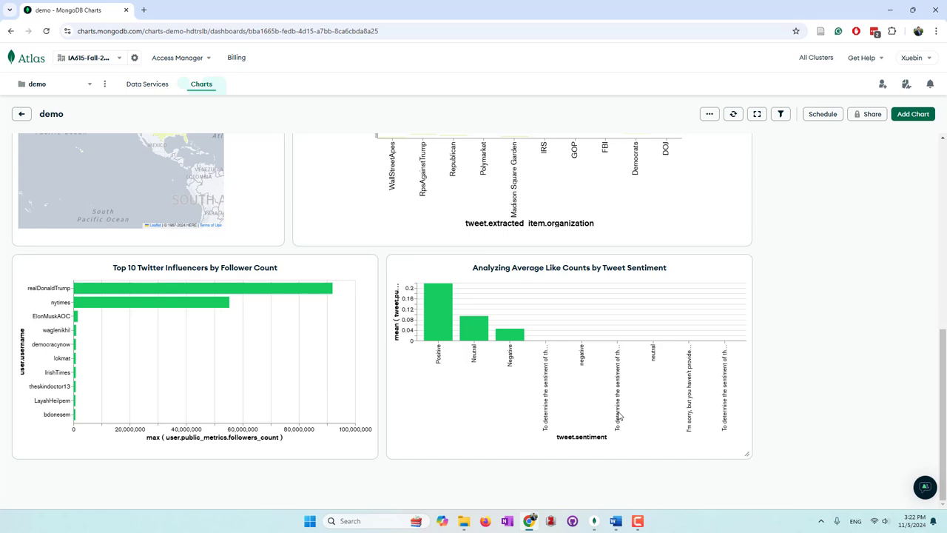
{"action": "left_click", "coordinate": [594, 521]}
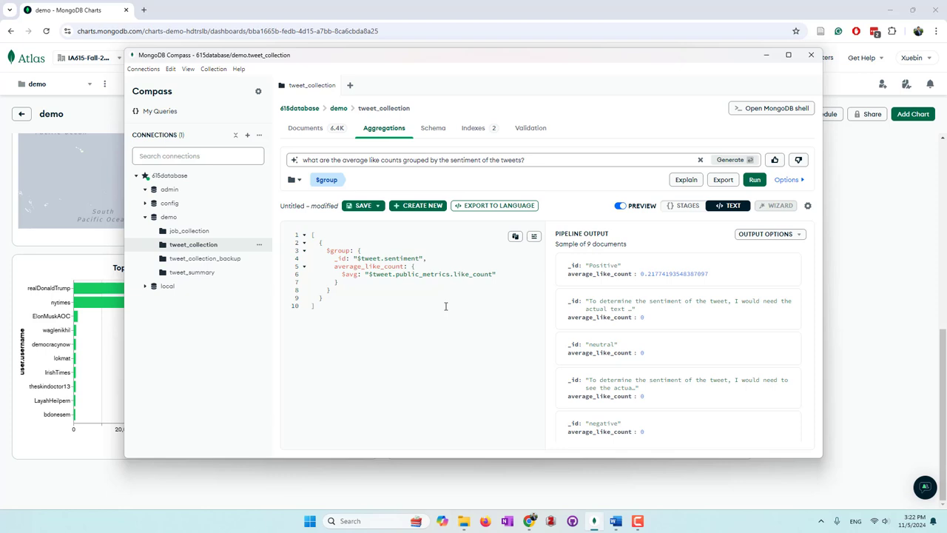
{"action": "left_click", "coordinate": [897, 310]}
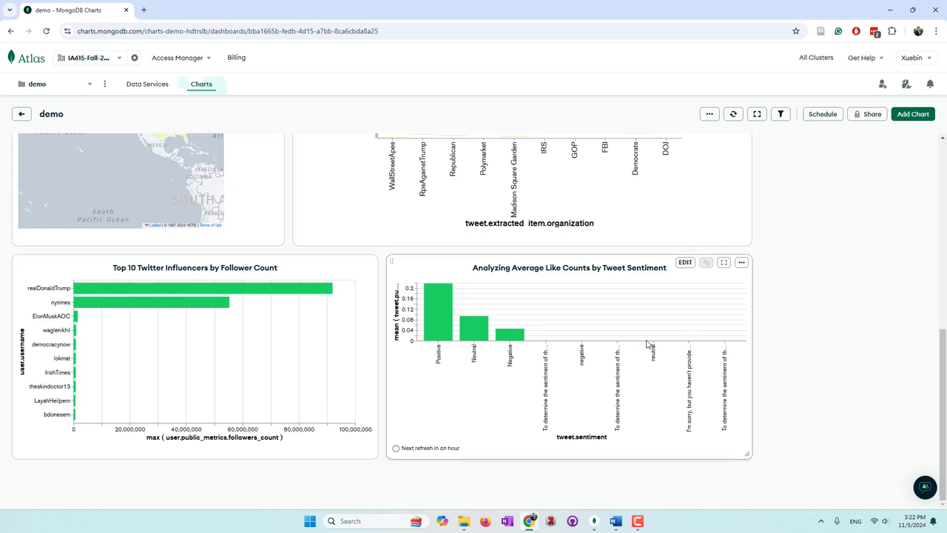
Step: Open the average-likes-by-sentiment chart for editing and add the tweet sentiment field as a chart filter
{"action": "left_click", "coordinate": [681, 263]}
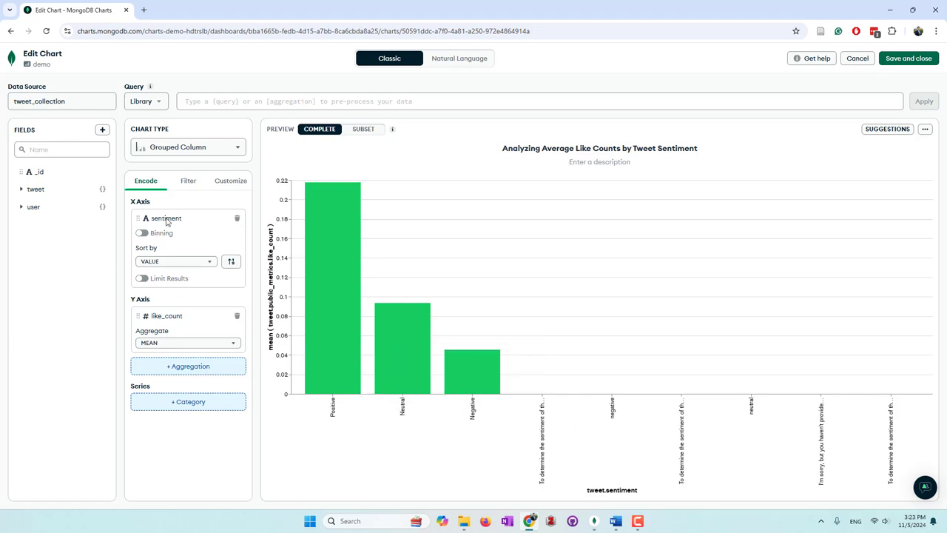
{"action": "left_click", "coordinate": [187, 182]}
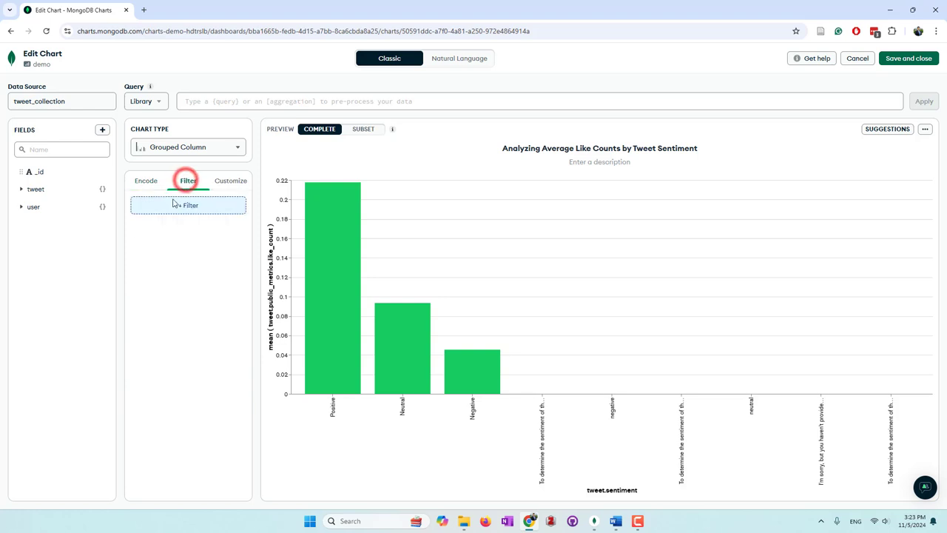
{"action": "left_click", "coordinate": [34, 190]}
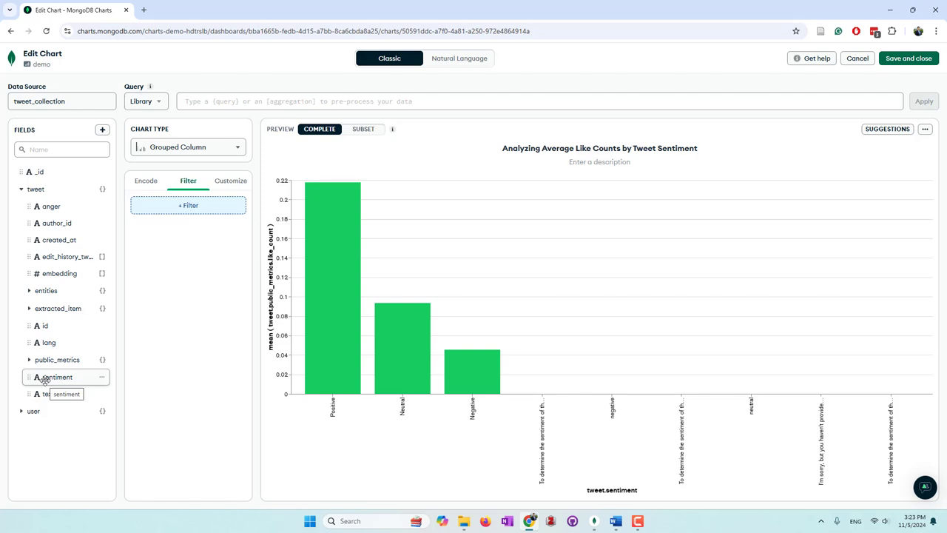
{"action": "left_click_drag", "start_coordinate": [45, 379], "coordinate": [187, 216]}
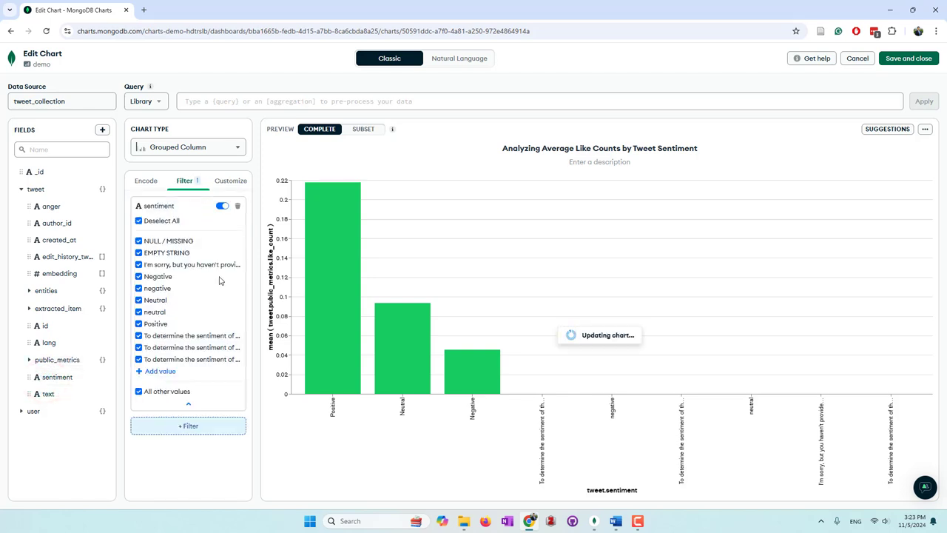
Step: Exclude null, empty string, lowercase negative and neutral, and the long sentence values from the sentiment filter, keeping Negative, Neutral and Positive
{"action": "left_click", "coordinate": [170, 253]}
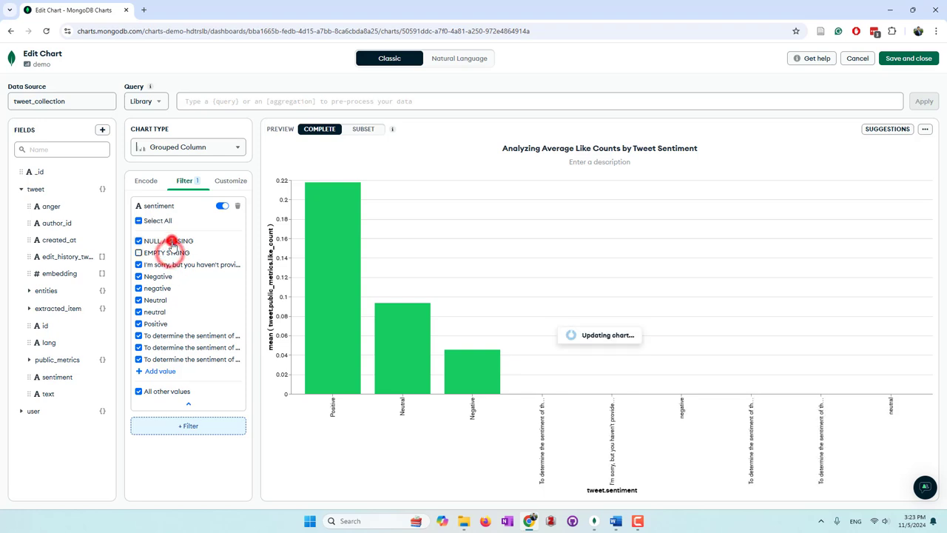
{"action": "left_click", "coordinate": [169, 240]}
{"action": "left_click", "coordinate": [185, 264]}
{"action": "left_click", "coordinate": [169, 289]}
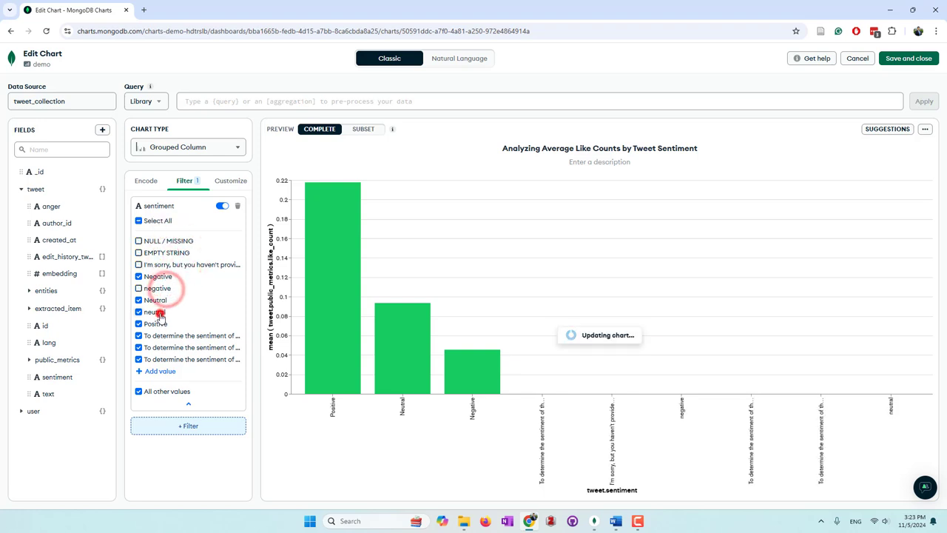
{"action": "left_click", "coordinate": [159, 311]}
{"action": "left_click", "coordinate": [172, 335]}
{"action": "left_click", "coordinate": [175, 347]}
{"action": "left_click", "coordinate": [174, 358]}
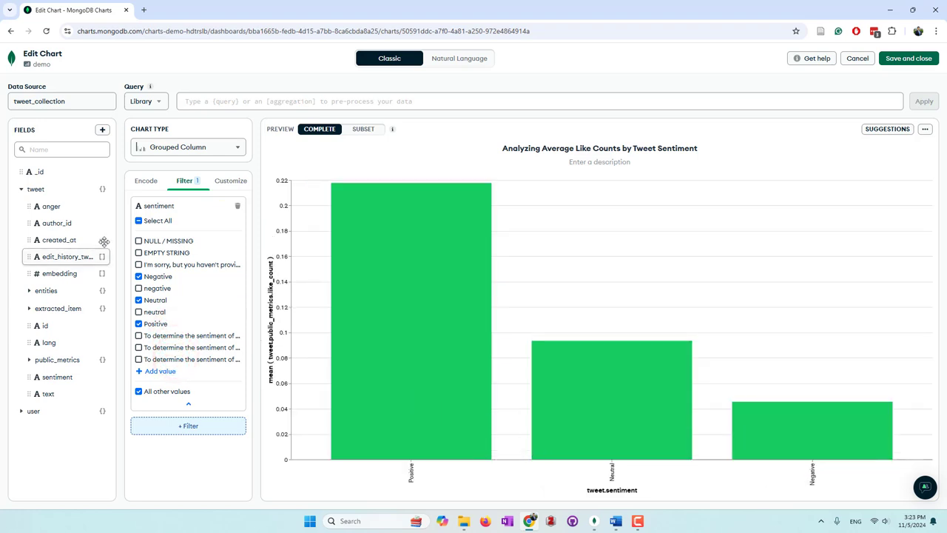
Step: Check the mean like counts of the filtered bars, then save the chart and review it on the dashboard
{"action": "left_click", "coordinate": [228, 185]}
{"action": "left_click", "coordinate": [147, 181]}
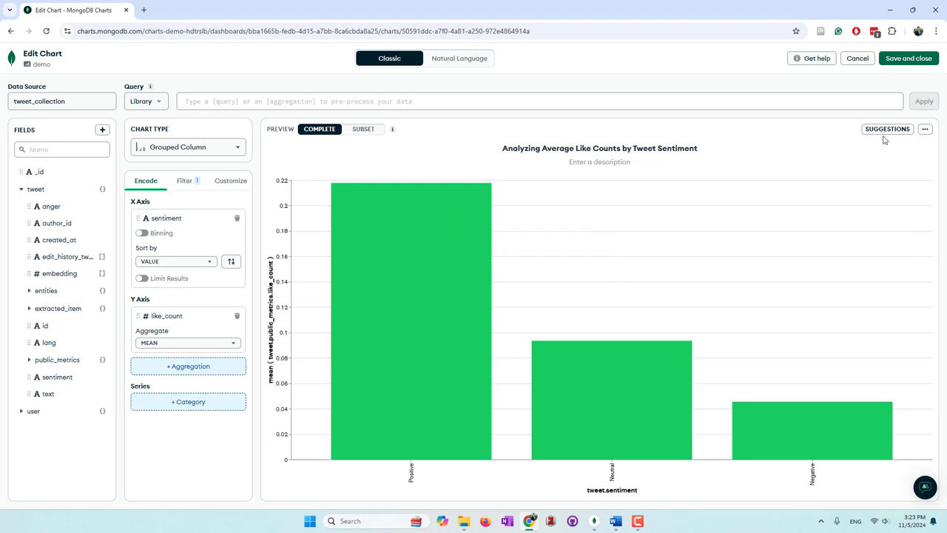
{"action": "mouse_move", "coordinate": [598, 436]}
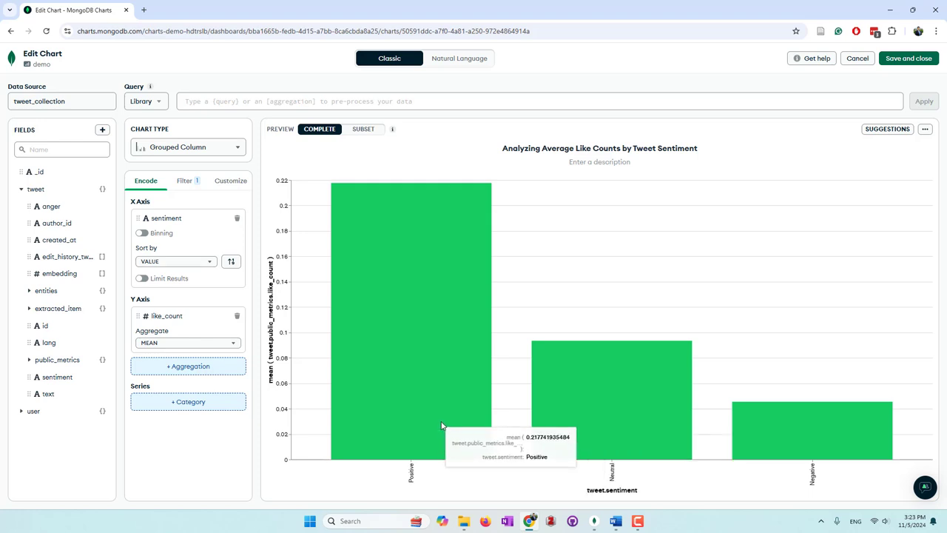
{"action": "mouse_move", "coordinate": [737, 429]}
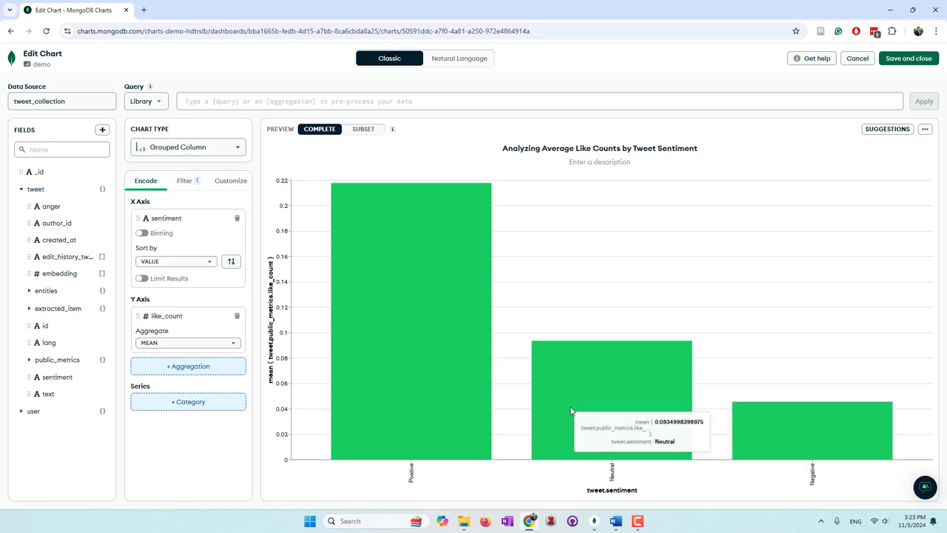
{"action": "left_click", "coordinate": [901, 59]}
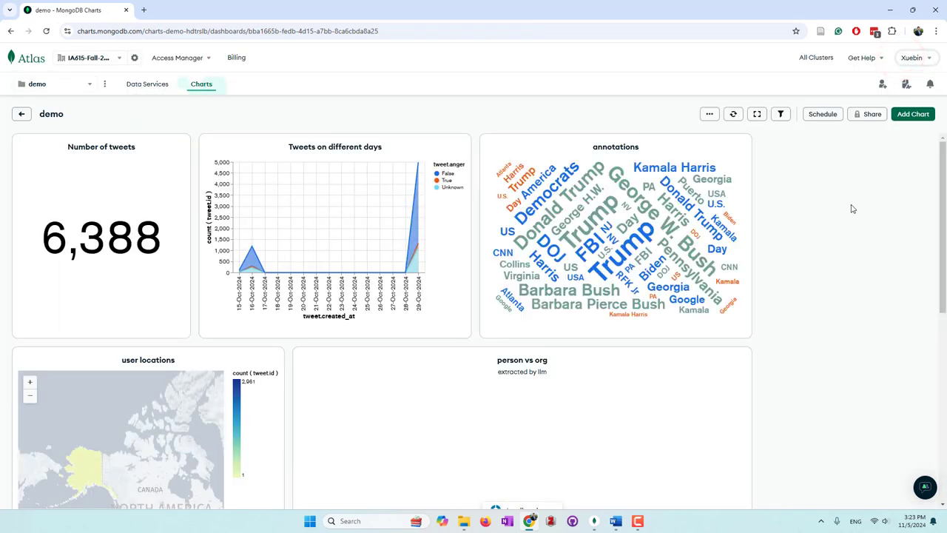
{"action": "scroll", "coordinate": [827, 339], "scroll_direction": "down", "scroll_amount": 7}
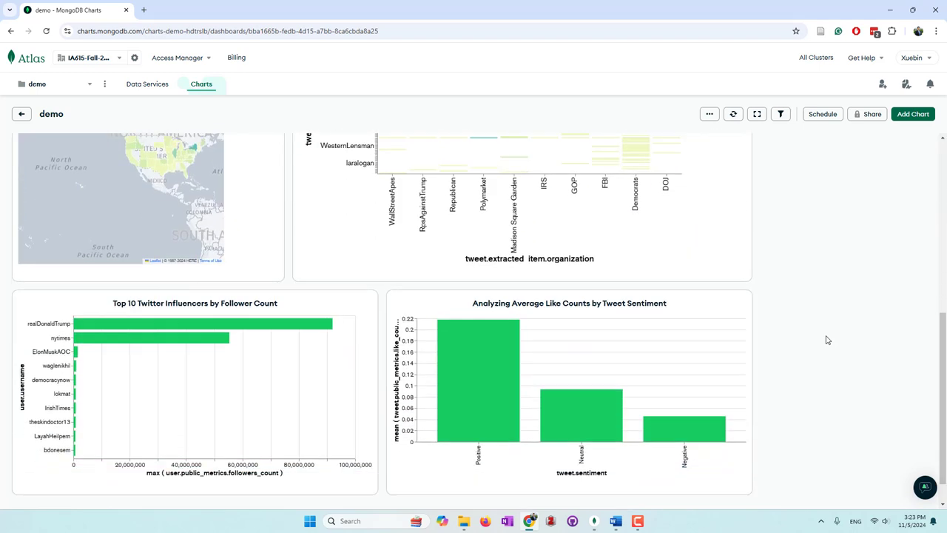
{"action": "scroll", "coordinate": [828, 340], "scroll_direction": "up", "scroll_amount": 2}
{"action": "scroll", "coordinate": [827, 339], "scroll_direction": "down", "scroll_amount": 2}
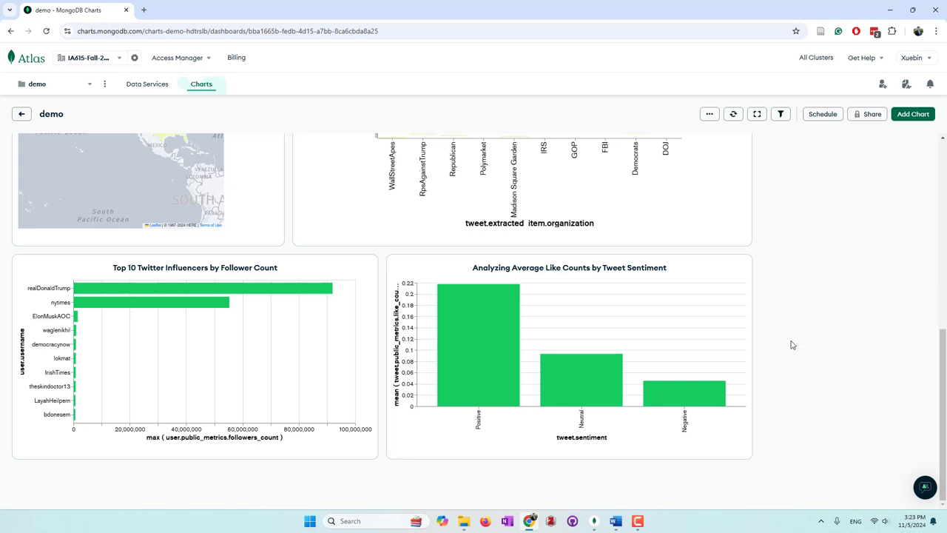
{"action": "scroll", "coordinate": [855, 288], "scroll_direction": "up", "scroll_amount": 10}
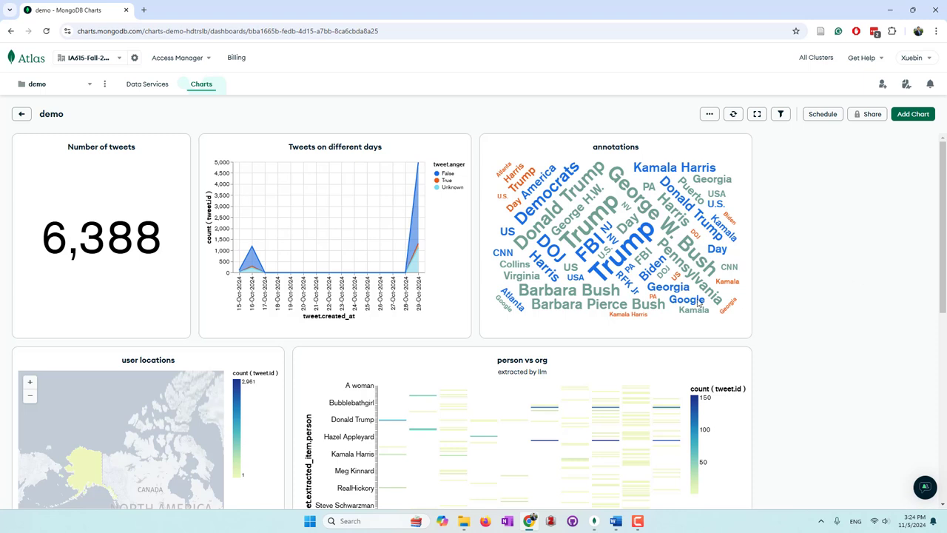
Step: Add dashboard filters for the tweet sentiment and user location fields of tweet_collection
{"action": "left_click", "coordinate": [781, 114]}
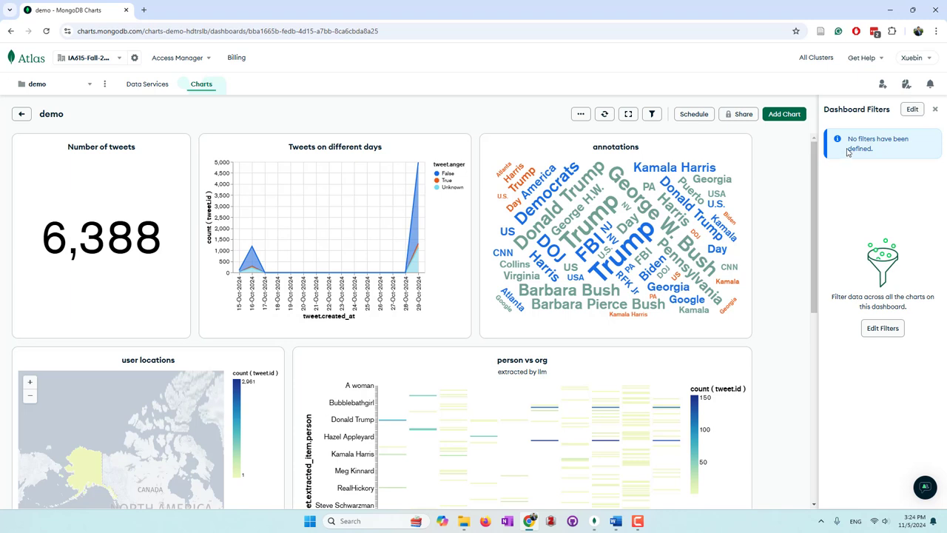
{"action": "left_click", "coordinate": [882, 329]}
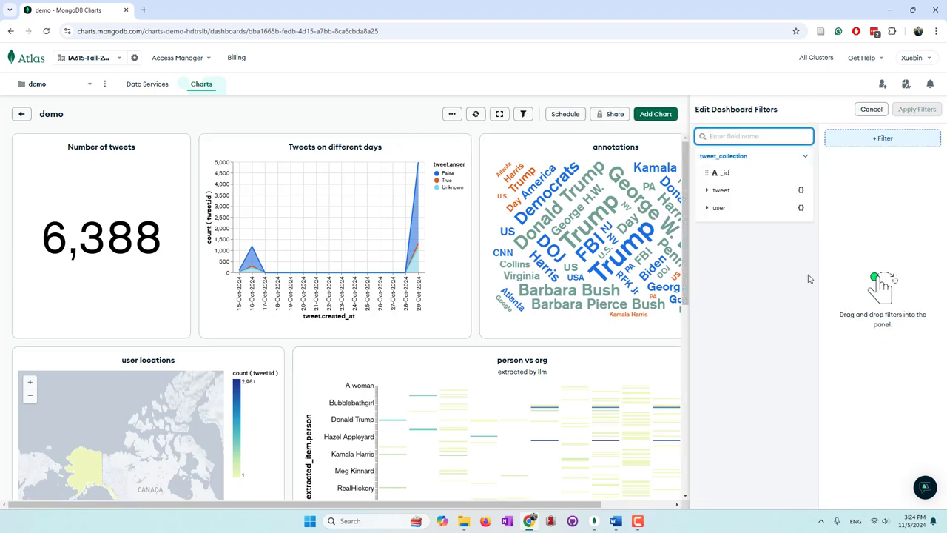
{"action": "left_click", "coordinate": [737, 192]}
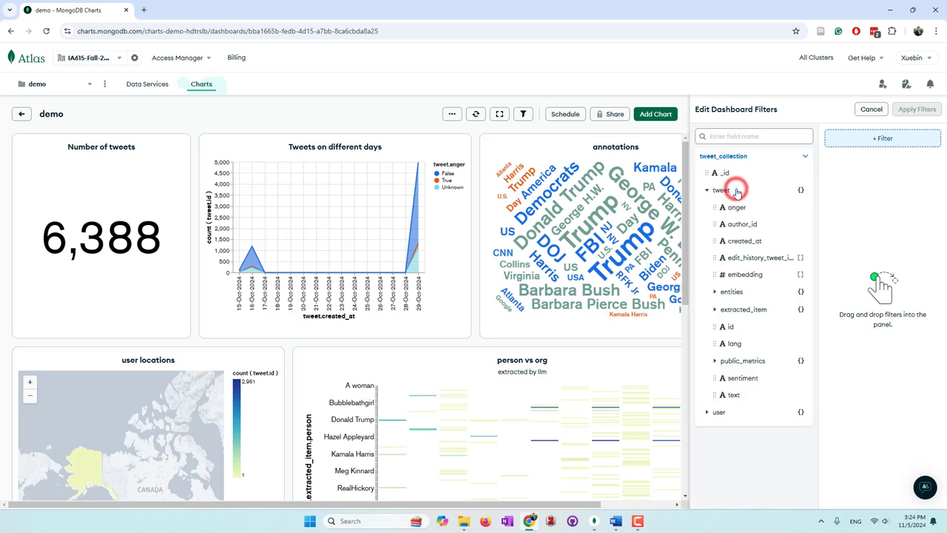
{"action": "left_click_drag", "start_coordinate": [755, 374], "coordinate": [867, 238]}
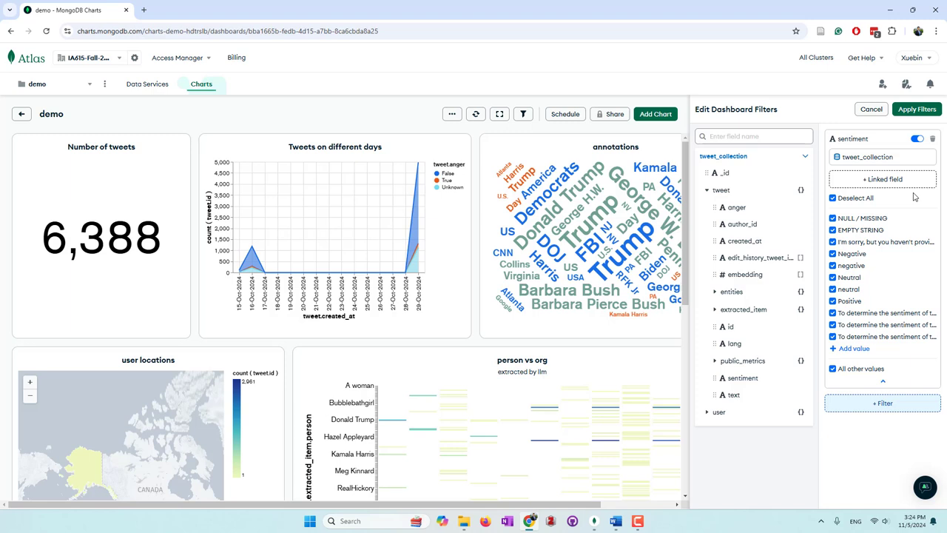
{"action": "left_click", "coordinate": [752, 411]}
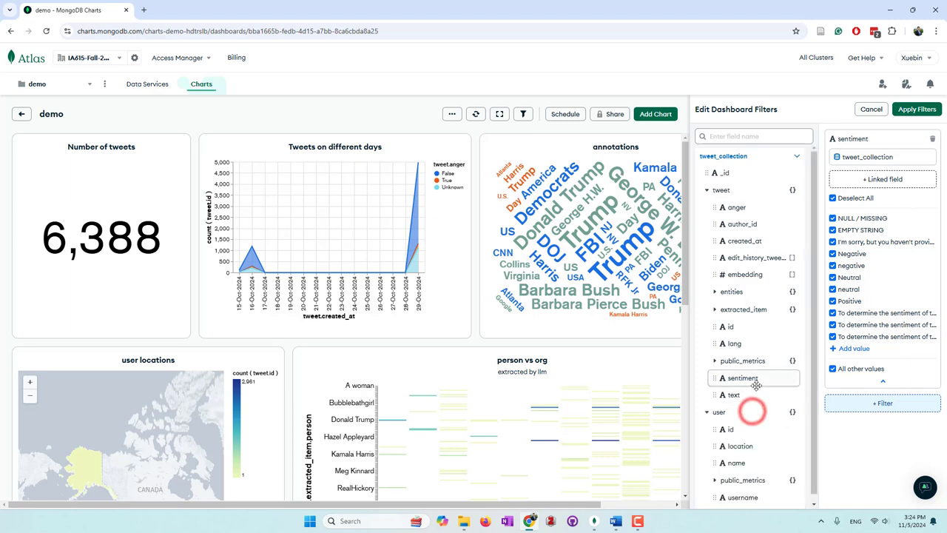
{"action": "left_click_drag", "start_coordinate": [744, 445], "coordinate": [862, 412]}
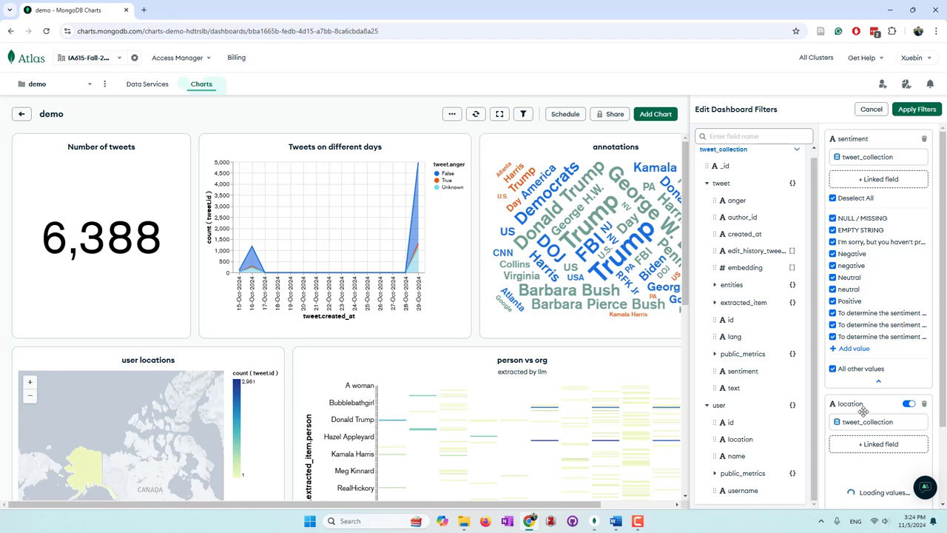
Step: Limit the dashboard's sentiment filter to Positive only and apply the dashboard filters
{"action": "scroll", "coordinate": [492, 370], "scroll_direction": "down", "scroll_amount": 5}
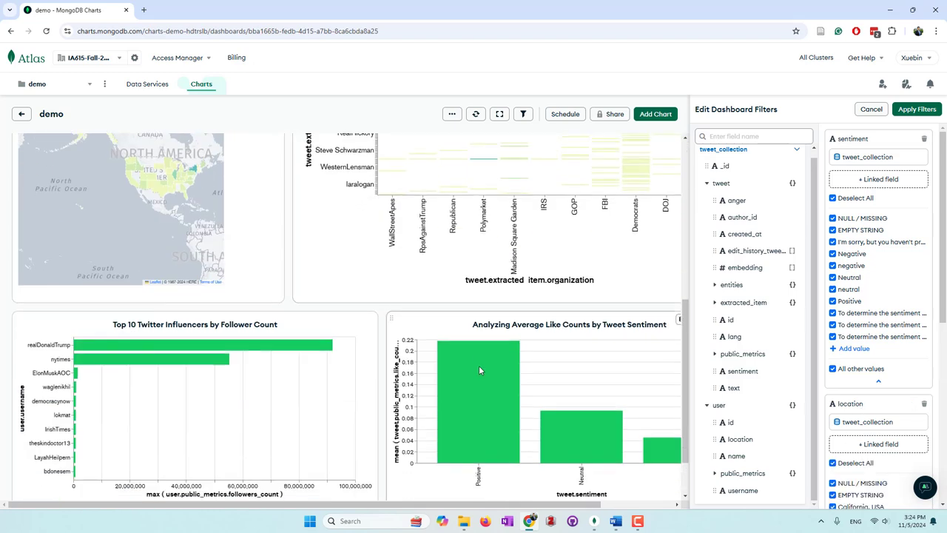
{"action": "scroll", "coordinate": [368, 375], "scroll_direction": "up", "scroll_amount": 2}
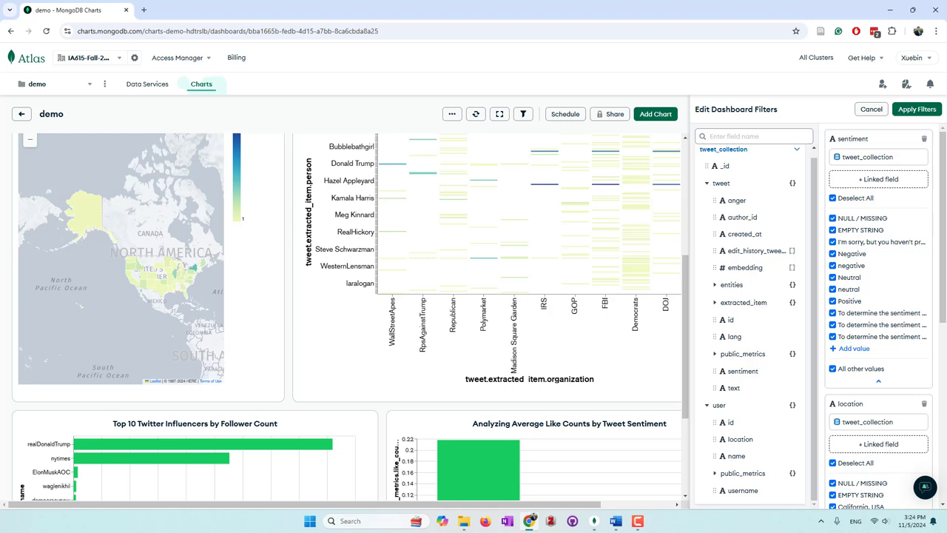
{"action": "left_click", "coordinate": [858, 198]}
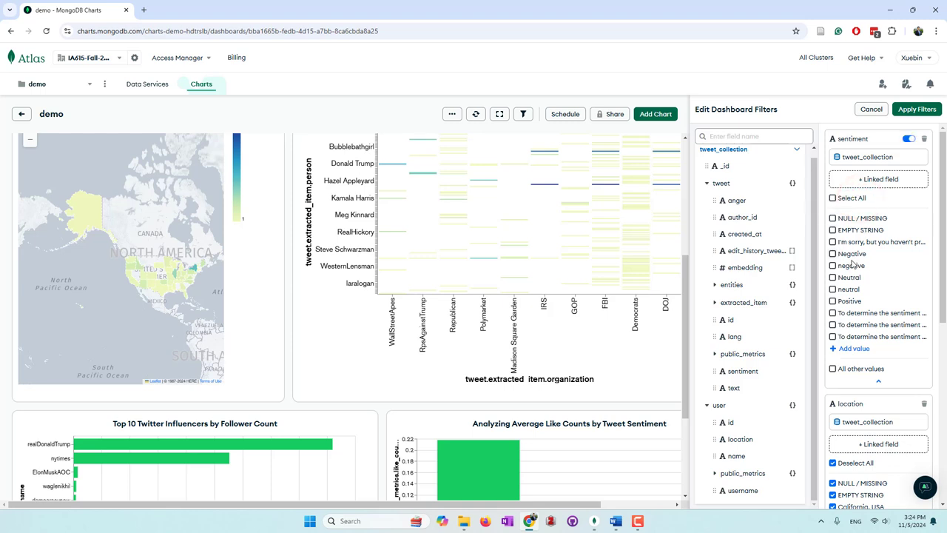
{"action": "left_click", "coordinate": [855, 301]}
{"action": "left_click", "coordinate": [917, 109]}
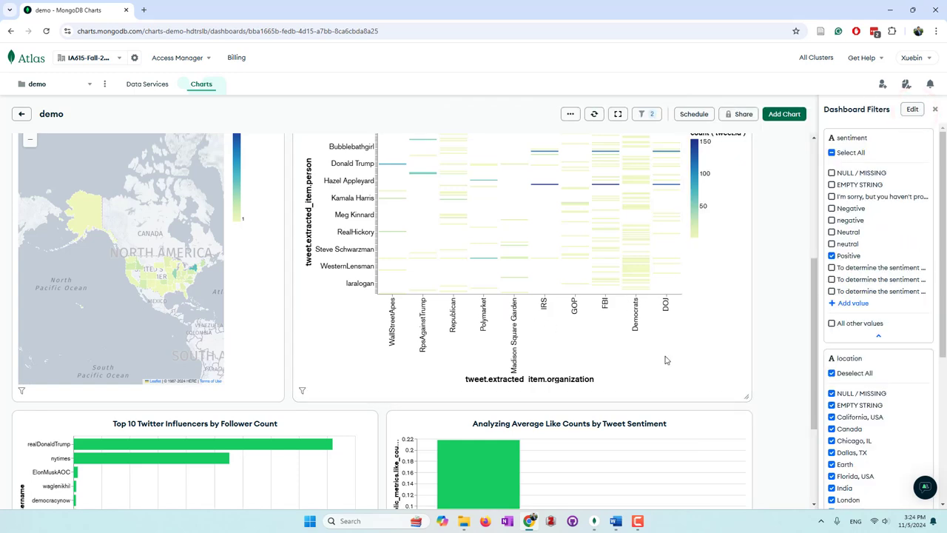
Step: Examine the dashboard's charts under the Positive sentiment filter, along with the available sentiment and location filter values
{"action": "scroll", "coordinate": [398, 306], "scroll_direction": "up", "scroll_amount": 5}
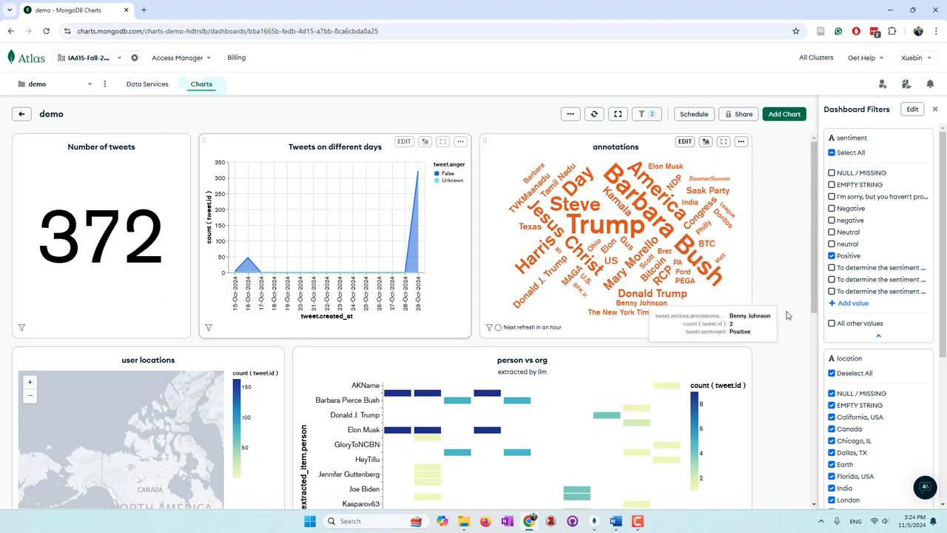
{"action": "scroll", "coordinate": [882, 241], "scroll_direction": "down", "scroll_amount": 2}
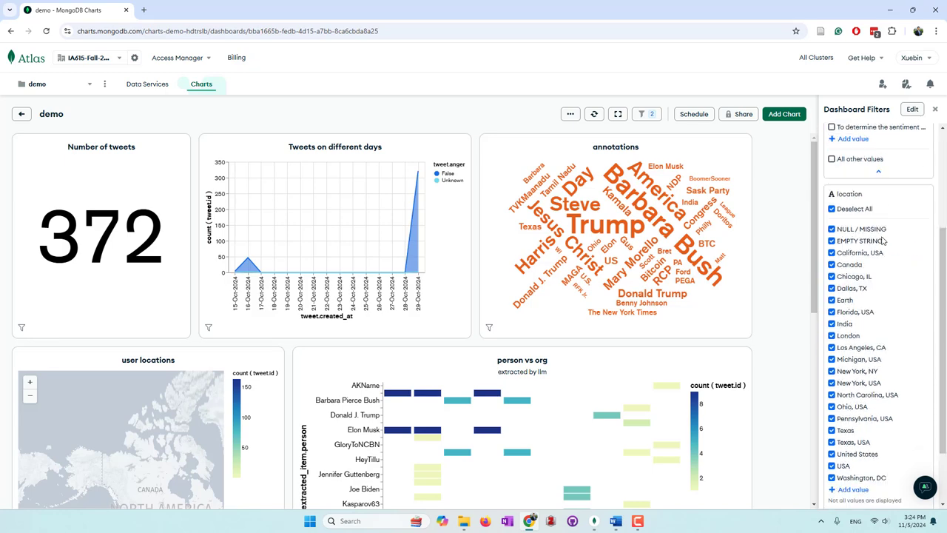
{"action": "scroll", "coordinate": [883, 242], "scroll_direction": "up", "scroll_amount": 2}
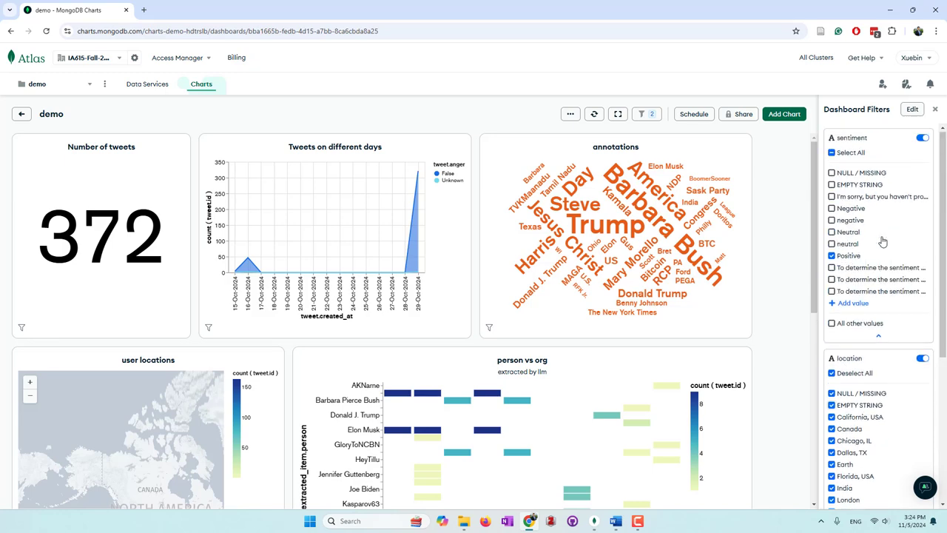
{"action": "left_click", "coordinate": [857, 305]}
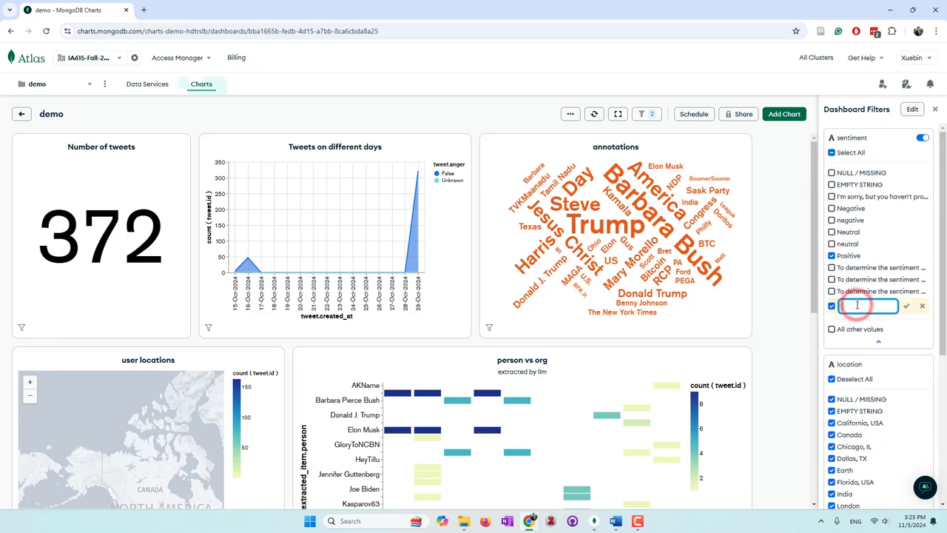
{"action": "left_click", "coordinate": [921, 307]}
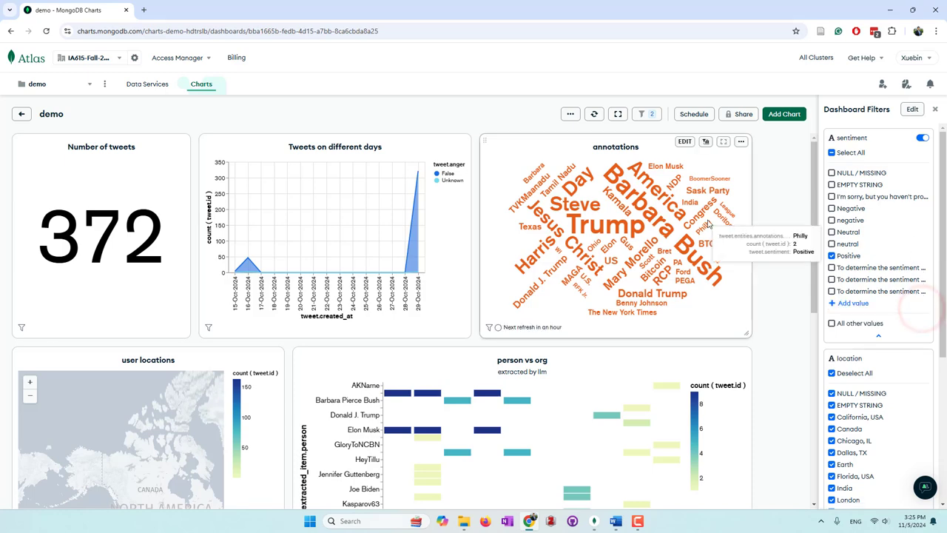
{"action": "scroll", "coordinate": [607, 244], "scroll_direction": "down", "scroll_amount": 5}
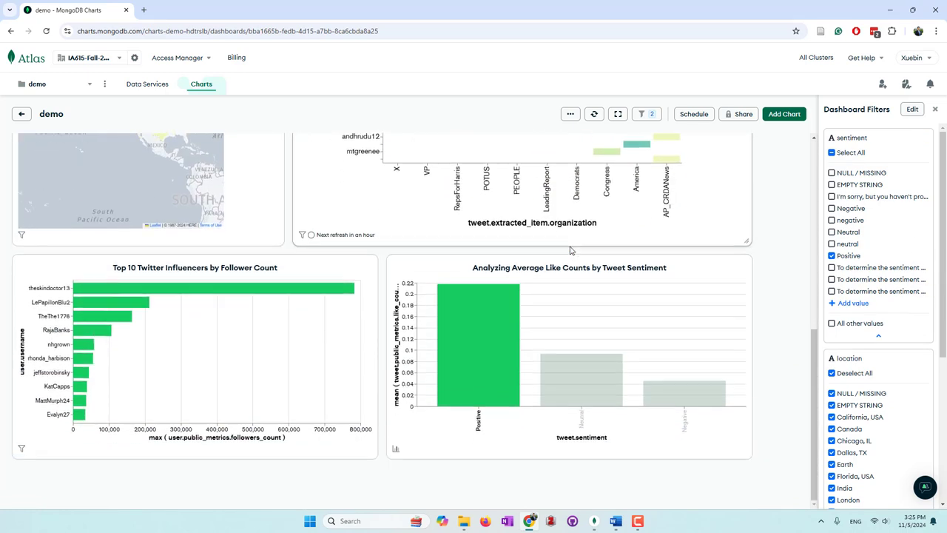
{"action": "scroll", "coordinate": [571, 251], "scroll_direction": "up", "scroll_amount": 5}
{"action": "scroll", "coordinate": [571, 252], "scroll_direction": "down", "scroll_amount": 5}
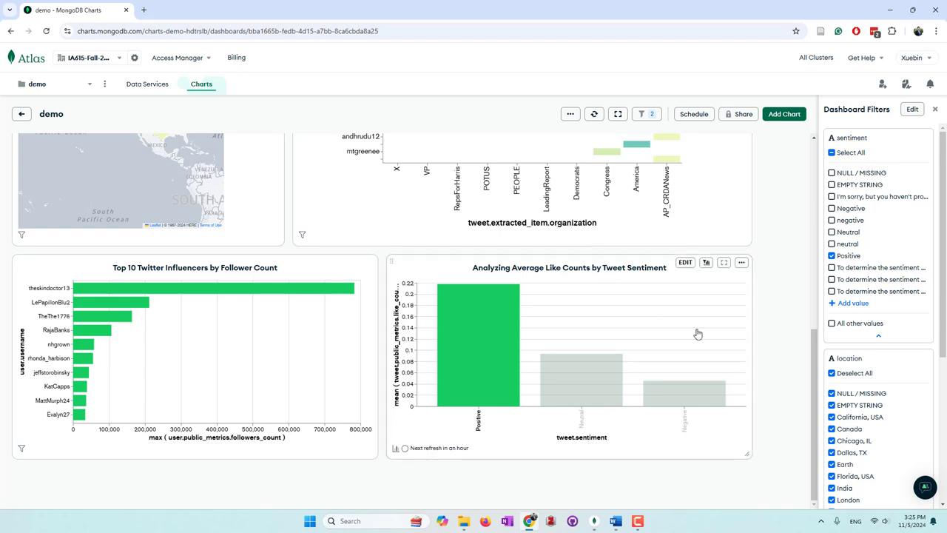
{"action": "scroll", "coordinate": [444, 311], "scroll_direction": "up", "scroll_amount": 5}
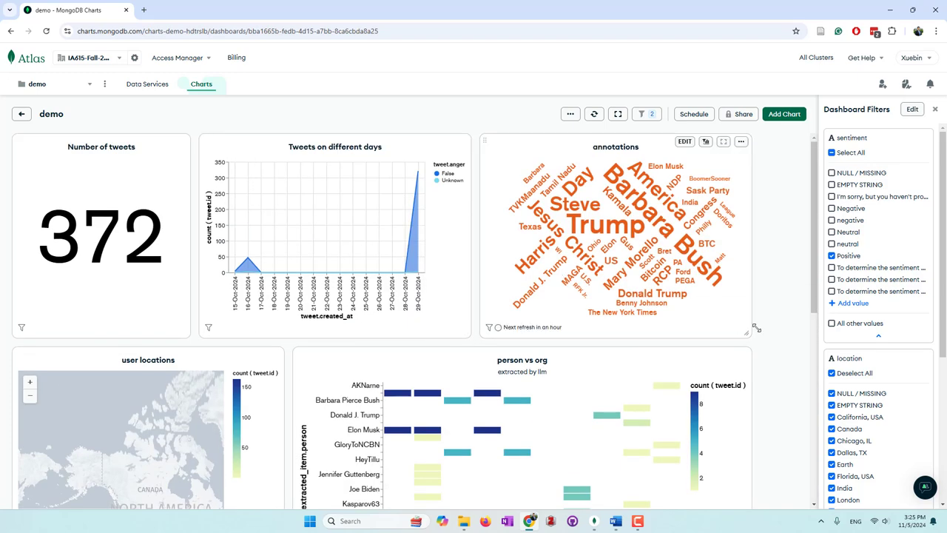
Step: Include all sentiment values in the dashboard filter, including all other values, and review the refreshed charts
{"action": "left_click", "coordinate": [876, 323]}
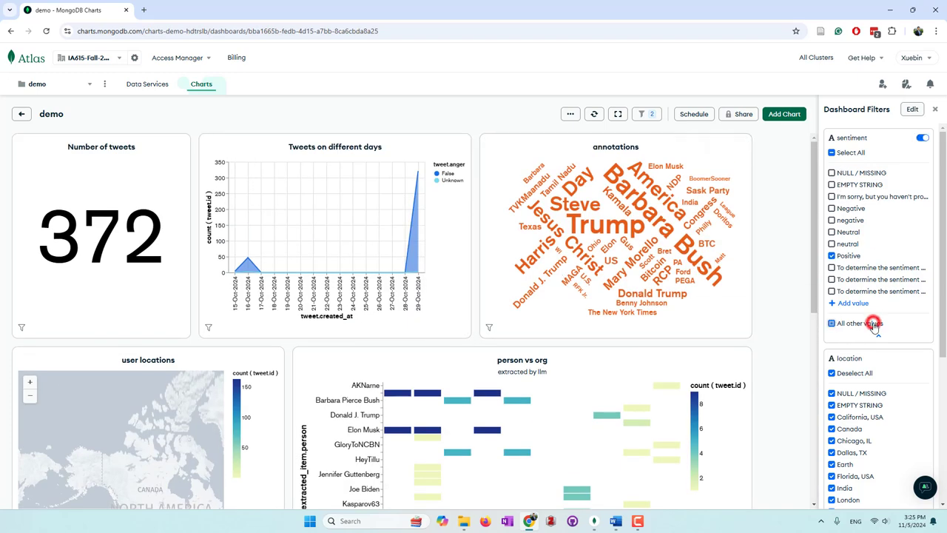
{"action": "scroll", "coordinate": [550, 318], "scroll_direction": "down", "scroll_amount": 5}
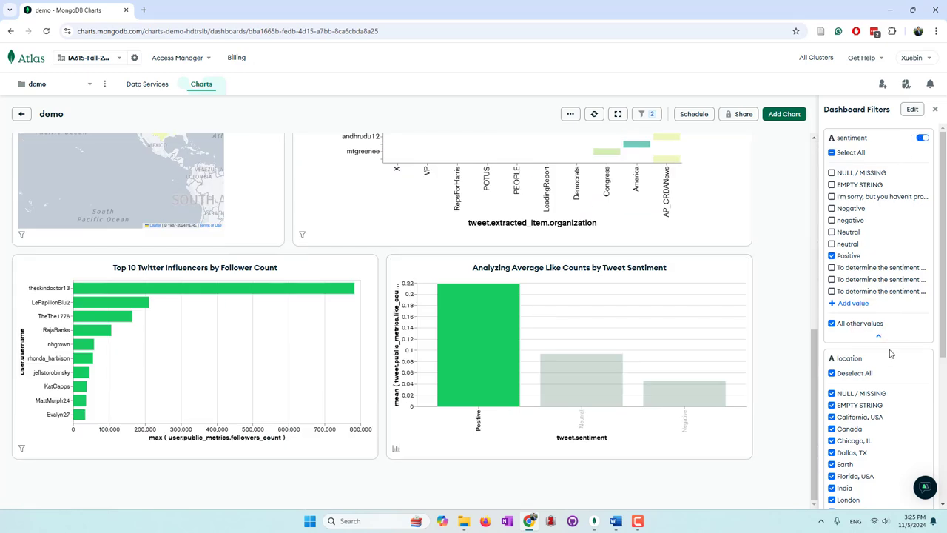
{"action": "scroll", "coordinate": [601, 236], "scroll_direction": "up", "scroll_amount": 2}
{"action": "scroll", "coordinate": [601, 237], "scroll_direction": "up", "scroll_amount": 1}
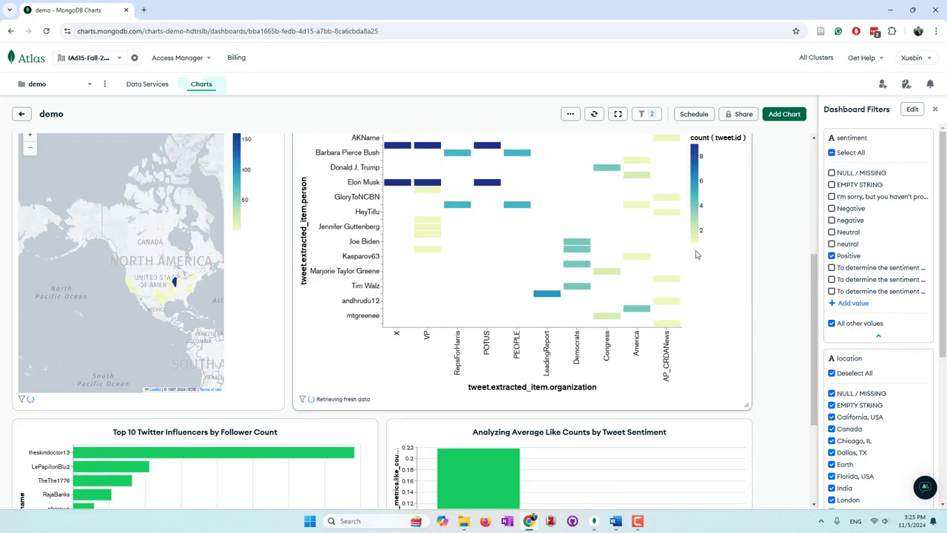
{"action": "left_click", "coordinate": [851, 153]}
{"action": "scroll", "coordinate": [658, 283], "scroll_direction": "up", "scroll_amount": 3}
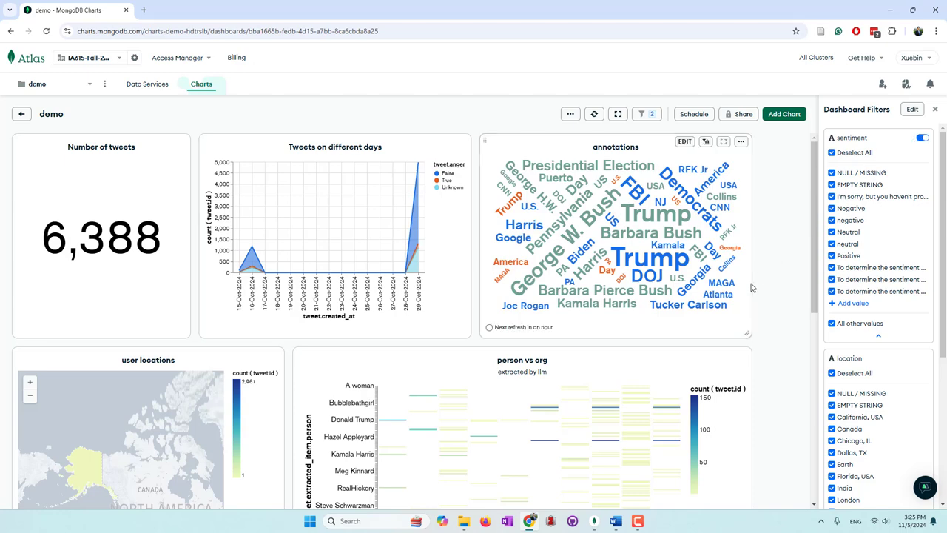
{"action": "scroll", "coordinate": [751, 286], "scroll_direction": "down", "scroll_amount": 6}
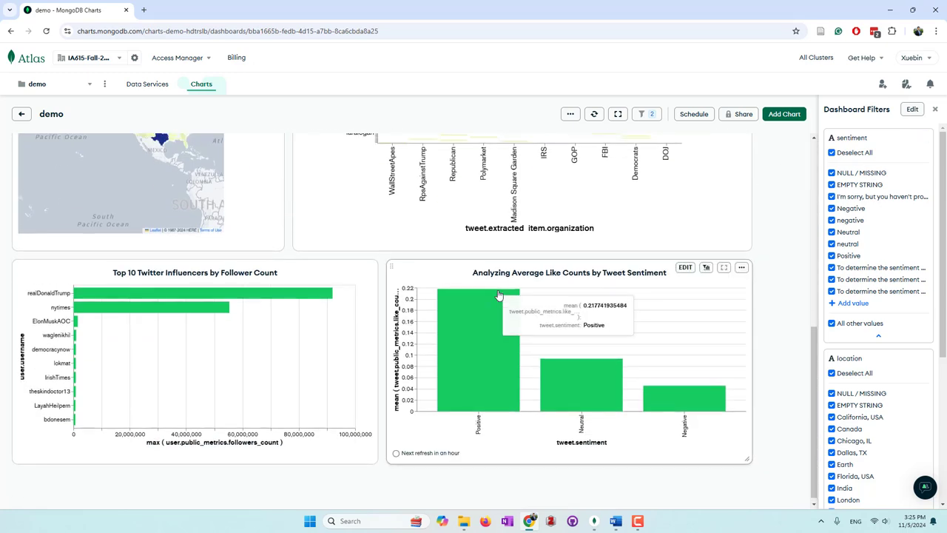
{"action": "scroll", "coordinate": [317, 332], "scroll_direction": "up", "scroll_amount": 2}
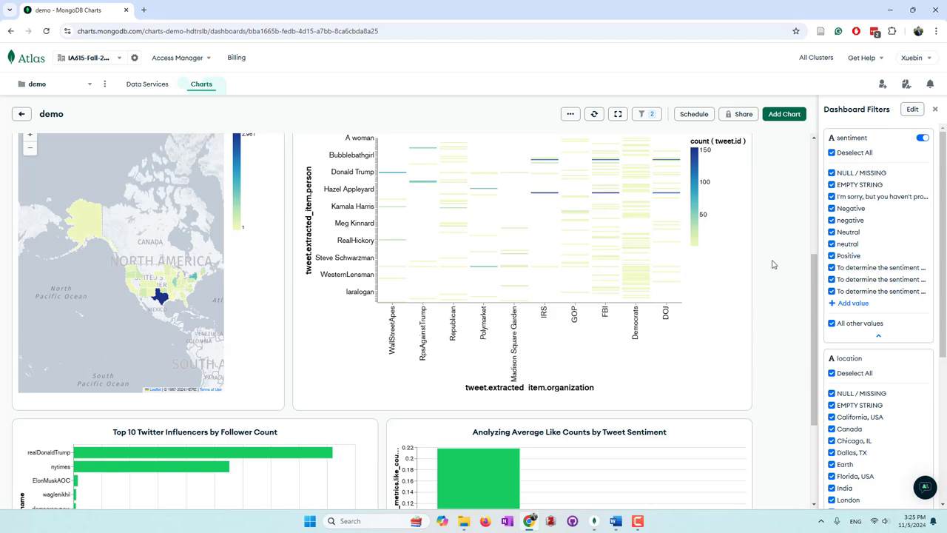
Step: Filter the dashboard through the Positive bar of the average like counts chart and review the other charts
{"action": "scroll", "coordinate": [614, 323], "scroll_direction": "down", "scroll_amount": 2}
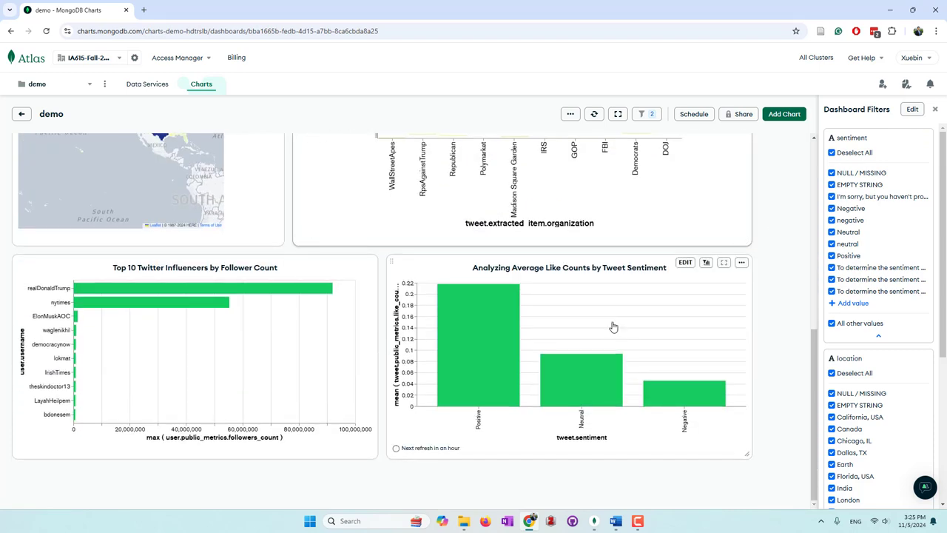
{"action": "left_click", "coordinate": [489, 336]}
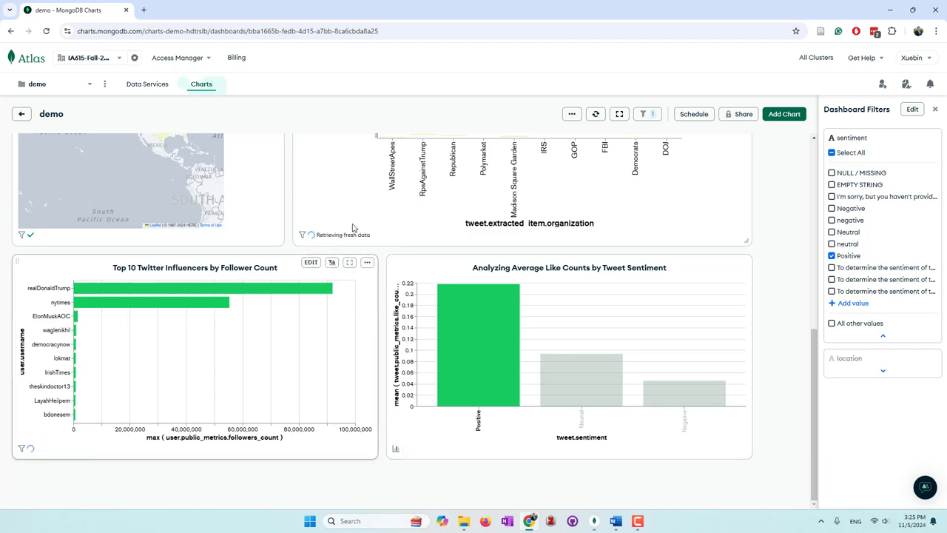
{"action": "scroll", "coordinate": [353, 228], "scroll_direction": "up", "scroll_amount": 2}
{"action": "scroll", "coordinate": [353, 228], "scroll_direction": "up", "scroll_amount": 3}
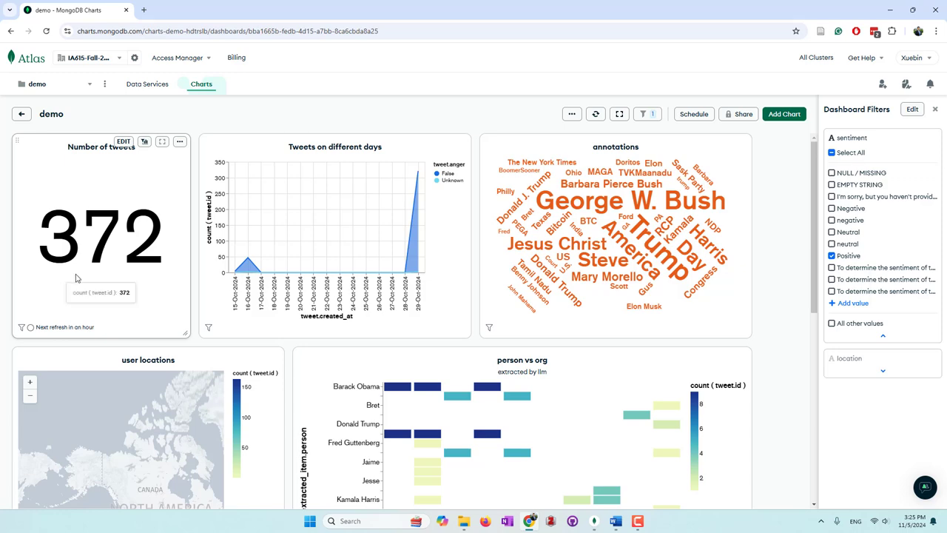
{"action": "mouse_move", "coordinate": [675, 250]}
{"action": "scroll", "coordinate": [675, 250], "scroll_direction": "down", "scroll_amount": 5}
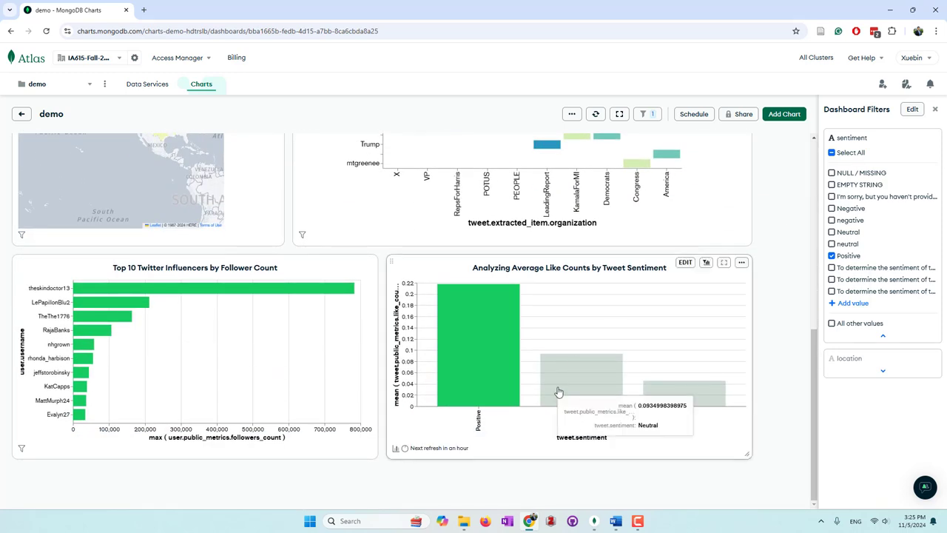
Step: Switch the dashboard's sentiment filter to Negative through the average like counts chart and check the tweet count, word cloud, map and influencers
{"action": "left_click", "coordinate": [686, 392]}
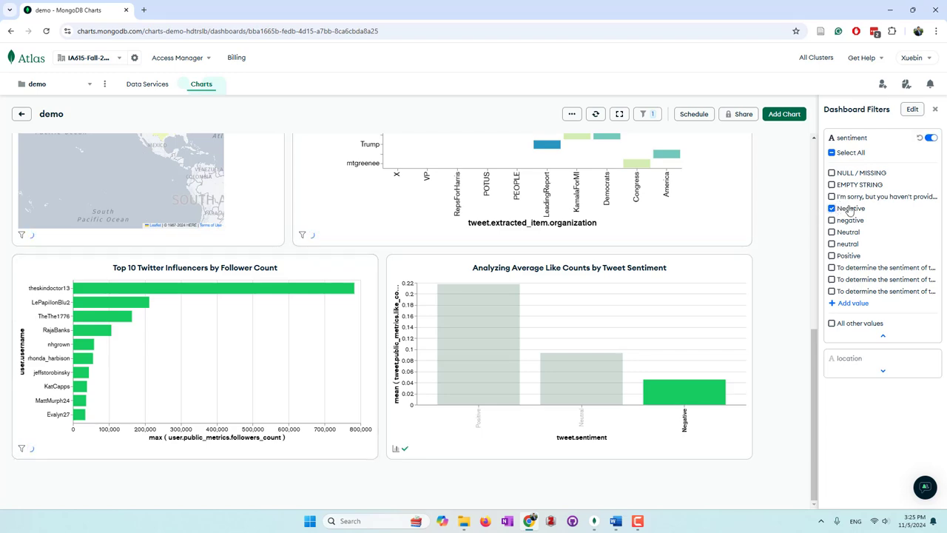
{"action": "scroll", "coordinate": [263, 228], "scroll_direction": "up", "scroll_amount": 5}
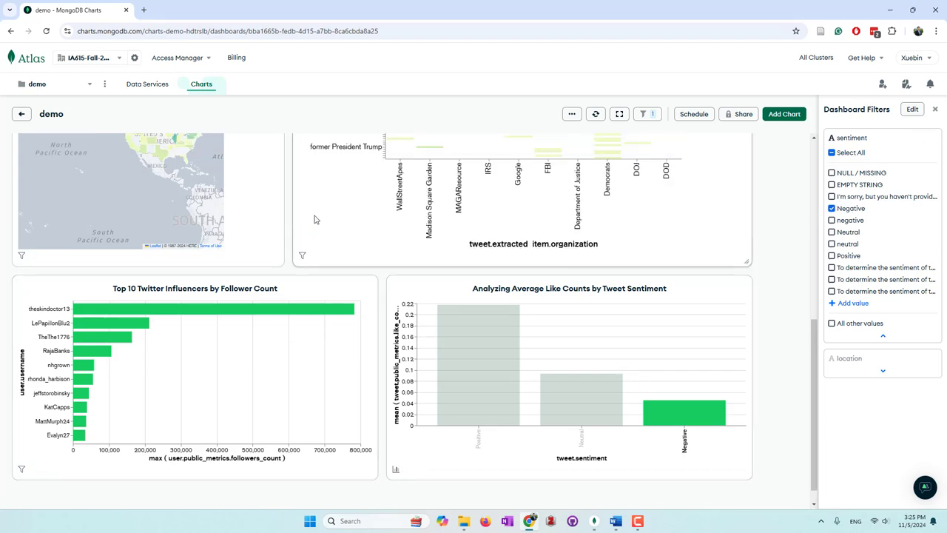
{"action": "scroll", "coordinate": [414, 308], "scroll_direction": "up", "scroll_amount": 2}
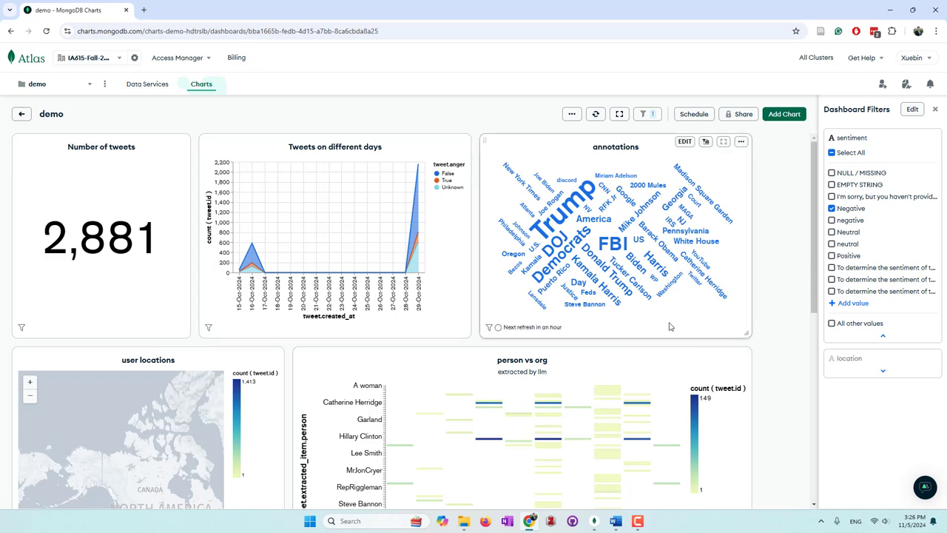
{"action": "scroll", "coordinate": [669, 326], "scroll_direction": "down", "scroll_amount": 10}
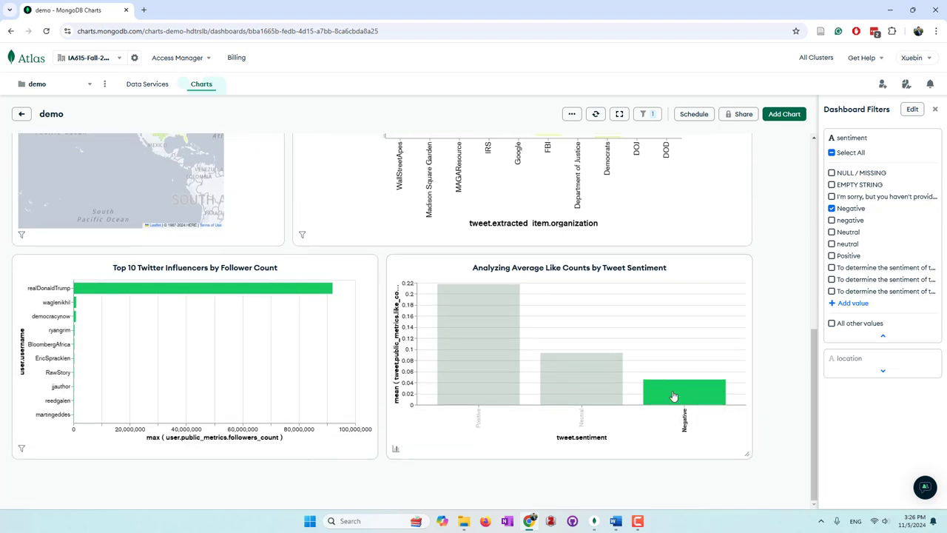
{"action": "scroll", "coordinate": [314, 266], "scroll_direction": "up", "scroll_amount": 4}
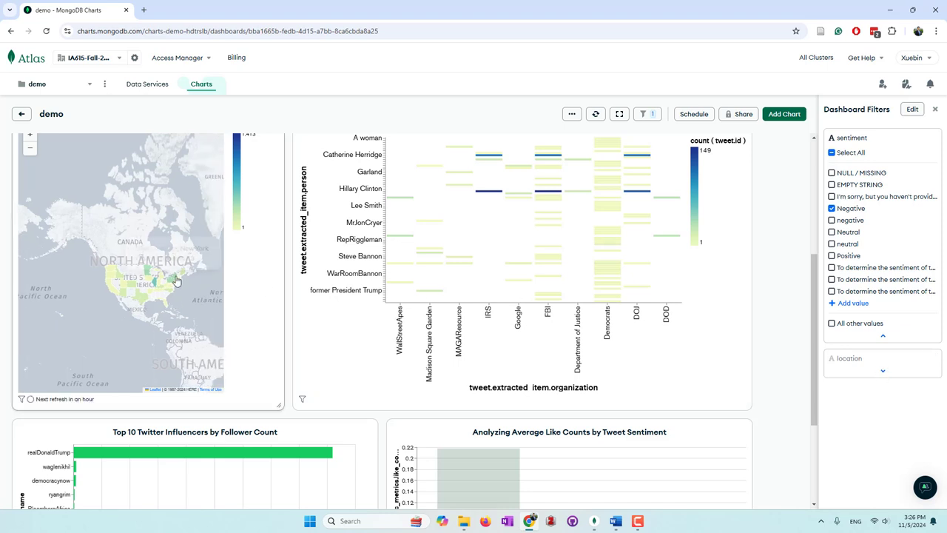
{"action": "scroll", "coordinate": [597, 387], "scroll_direction": "down", "scroll_amount": 2}
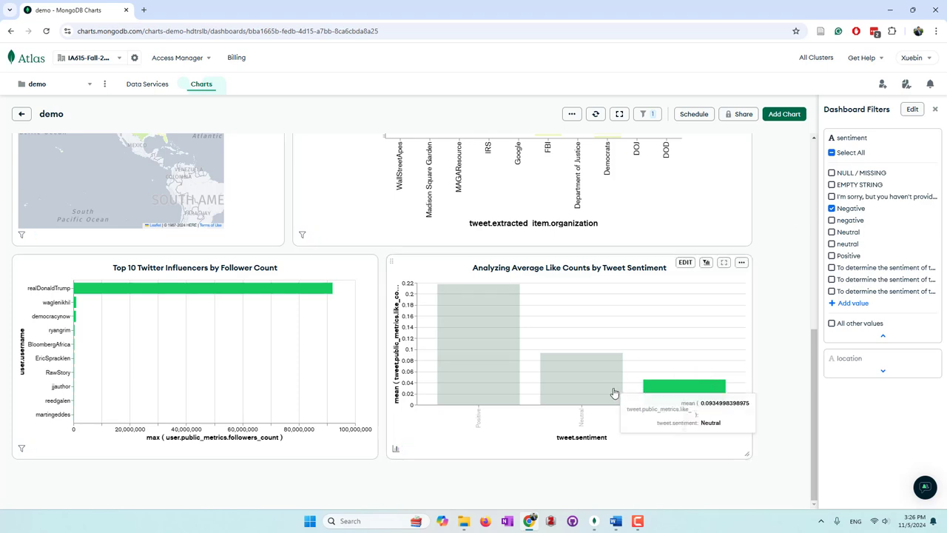
{"action": "left_click", "coordinate": [681, 393]}
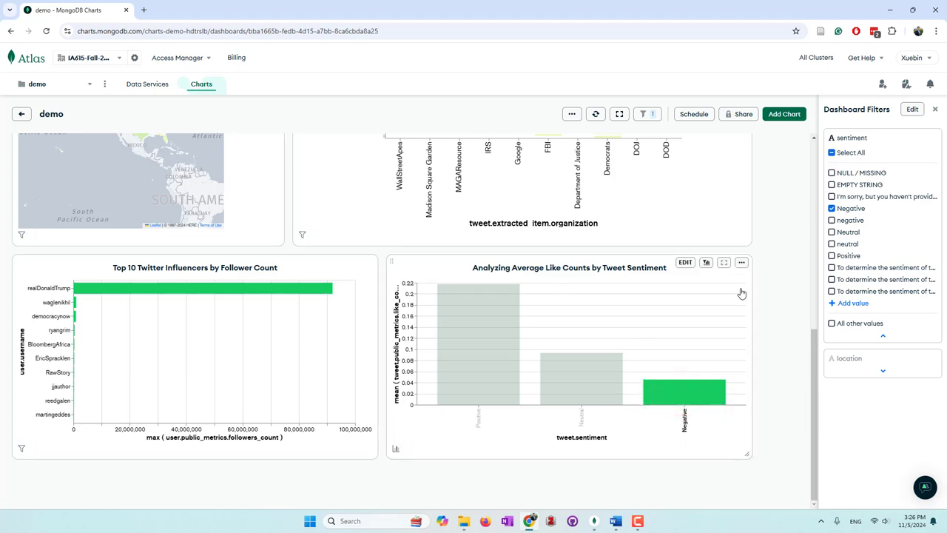
Step: Select all values in the sentiment filter, then expand and enable the location filter
{"action": "left_click", "coordinate": [851, 154]}
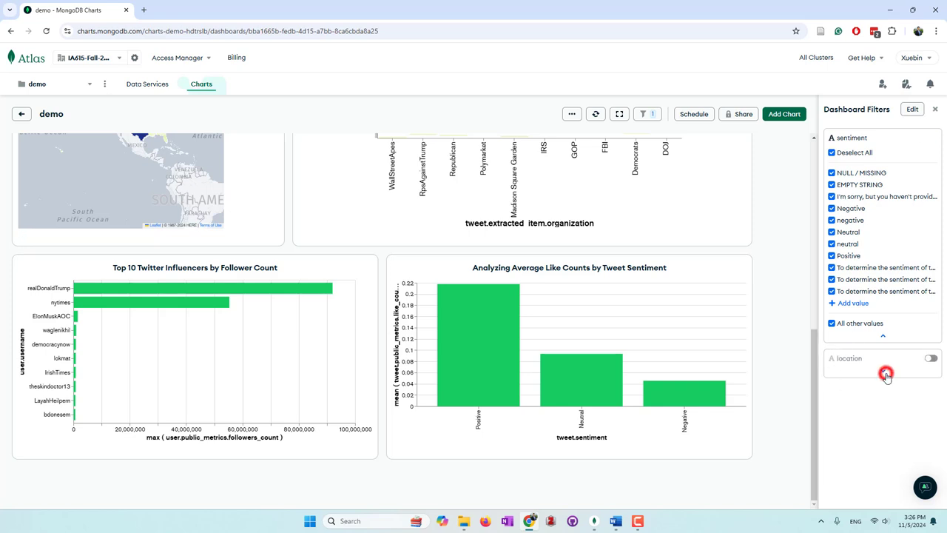
{"action": "left_click", "coordinate": [886, 374]}
{"action": "left_click", "coordinate": [924, 360]}
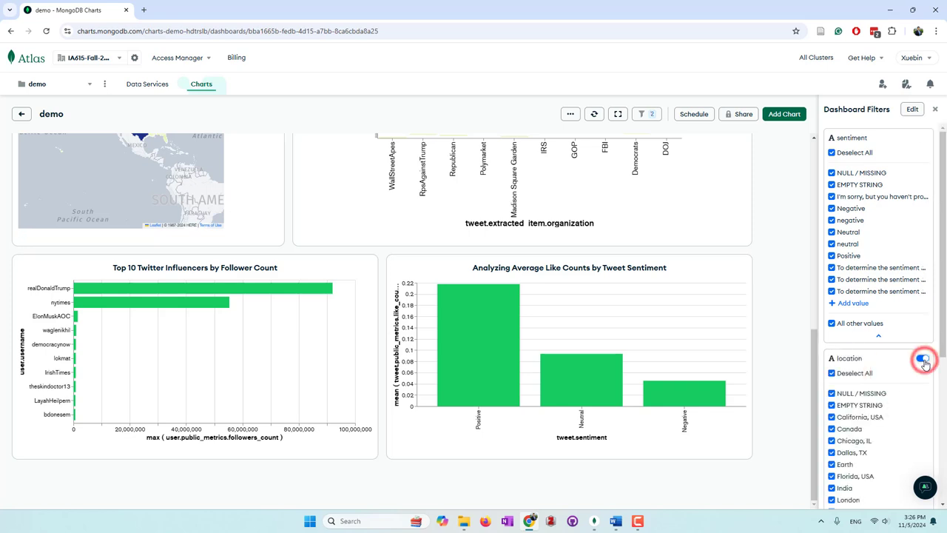
{"action": "scroll", "coordinate": [886, 440], "scroll_direction": "down", "scroll_amount": 3}
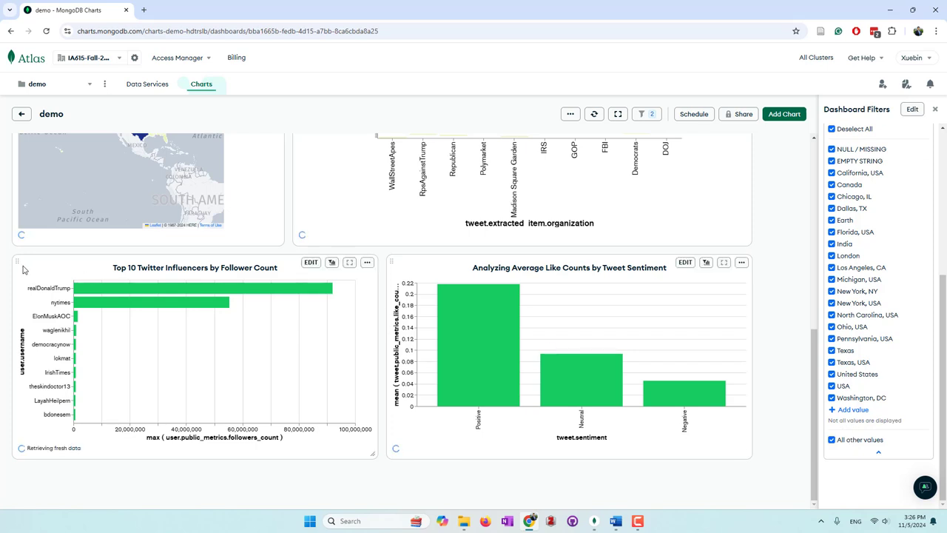
Step: Filter the dashboard to Texas through the user locations map and review the other charts
{"action": "scroll", "coordinate": [267, 422], "scroll_direction": "up", "scroll_amount": 2}
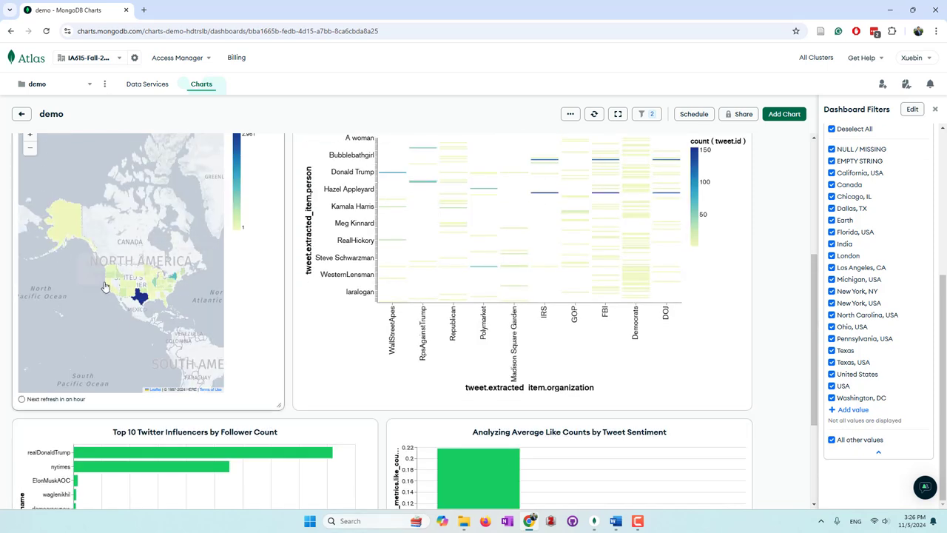
{"action": "mouse_move", "coordinate": [142, 300]}
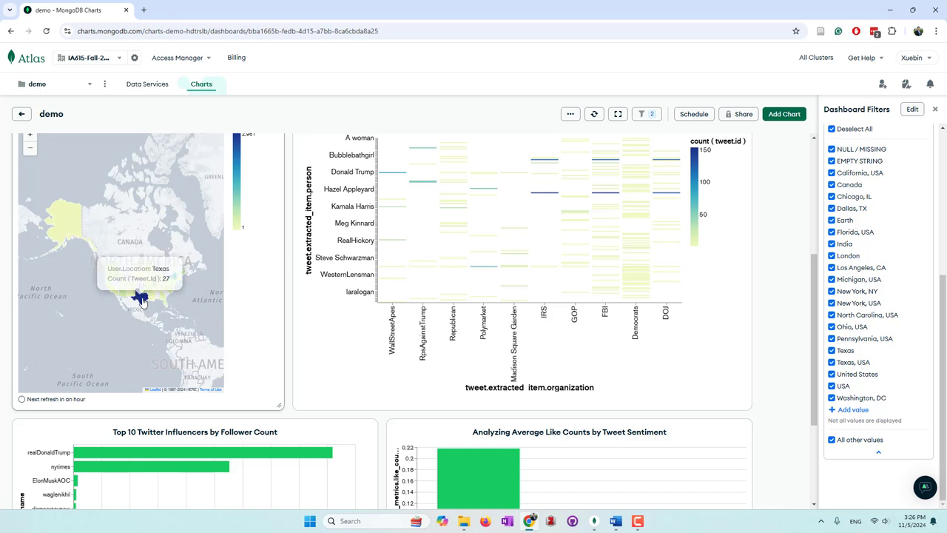
{"action": "left_click", "coordinate": [142, 300]}
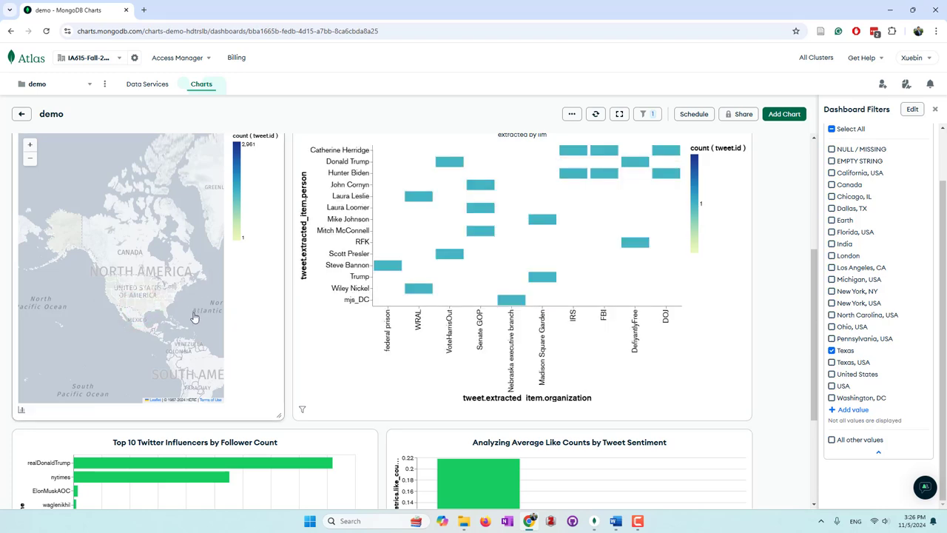
{"action": "scroll", "coordinate": [274, 357], "scroll_direction": "up", "scroll_amount": 3}
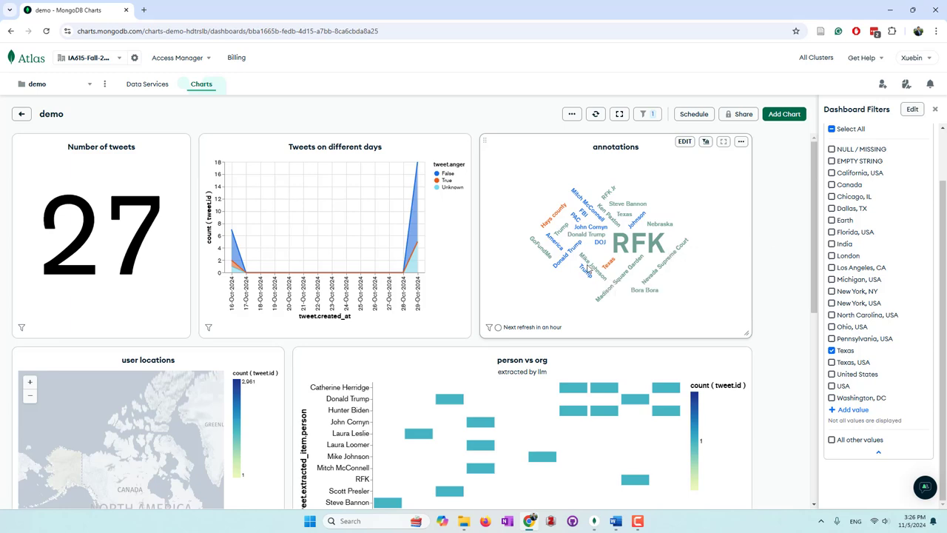
{"action": "scroll", "coordinate": [728, 321], "scroll_direction": "down", "scroll_amount": 6}
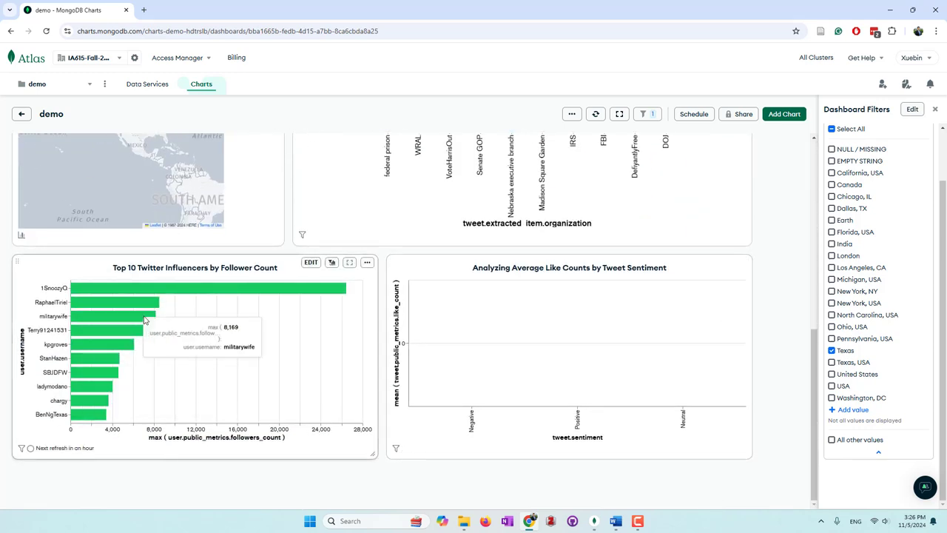
{"action": "scroll", "coordinate": [309, 433], "scroll_direction": "up", "scroll_amount": 5}
{"action": "scroll", "coordinate": [869, 218], "scroll_direction": "up", "scroll_amount": 1}
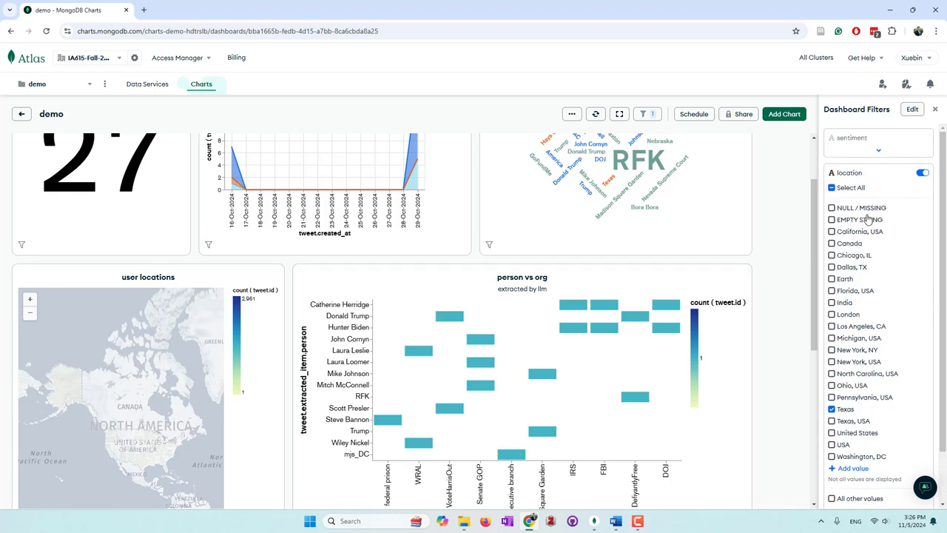
Step: Select all values in the location filter and review the refreshed dashboard
{"action": "left_click", "coordinate": [852, 188]}
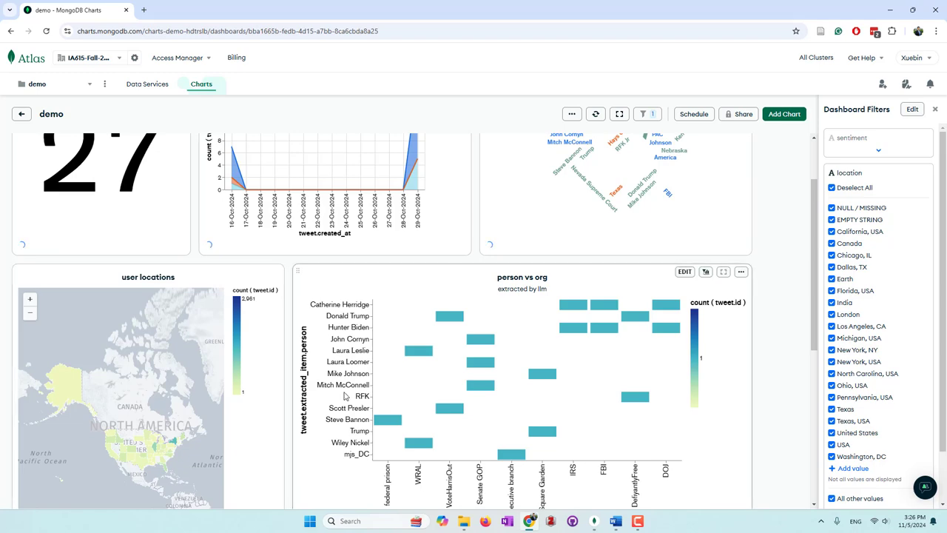
{"action": "scroll", "coordinate": [48, 439], "scroll_direction": "down", "scroll_amount": 2}
{"action": "scroll", "coordinate": [272, 423], "scroll_direction": "up", "scroll_amount": 3}
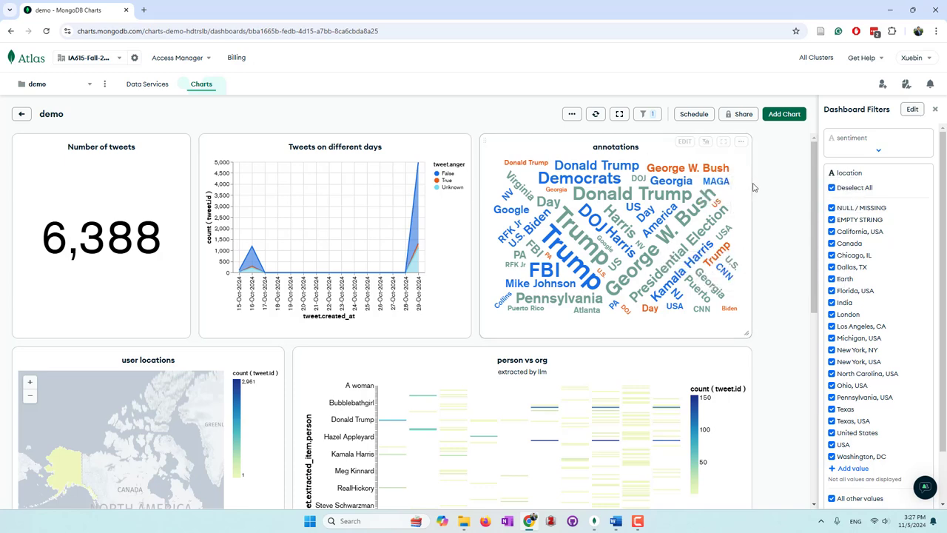
Step: Share the demo dashboard publicly so that everyone with the link can view it
{"action": "left_click", "coordinate": [740, 114]}
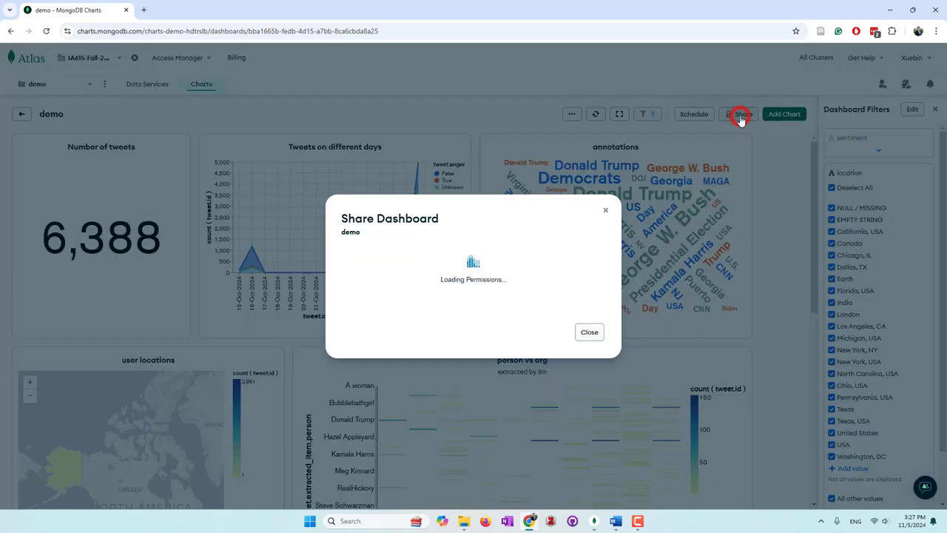
{"action": "left_click", "coordinate": [461, 198]}
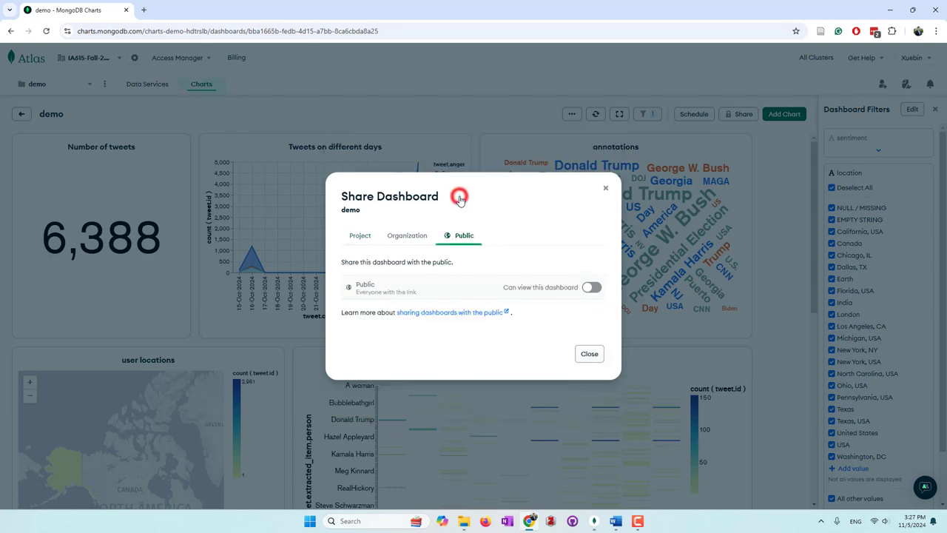
{"action": "left_click", "coordinate": [592, 287]}
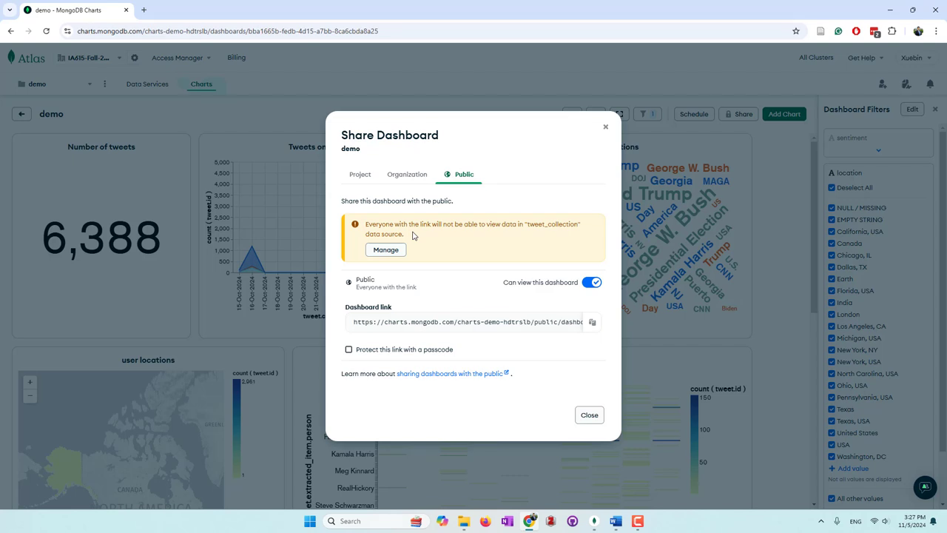
Step: Allow unauthenticated data access to tweet_collection for the public dashboard and save the setting
{"action": "left_click", "coordinate": [384, 250]}
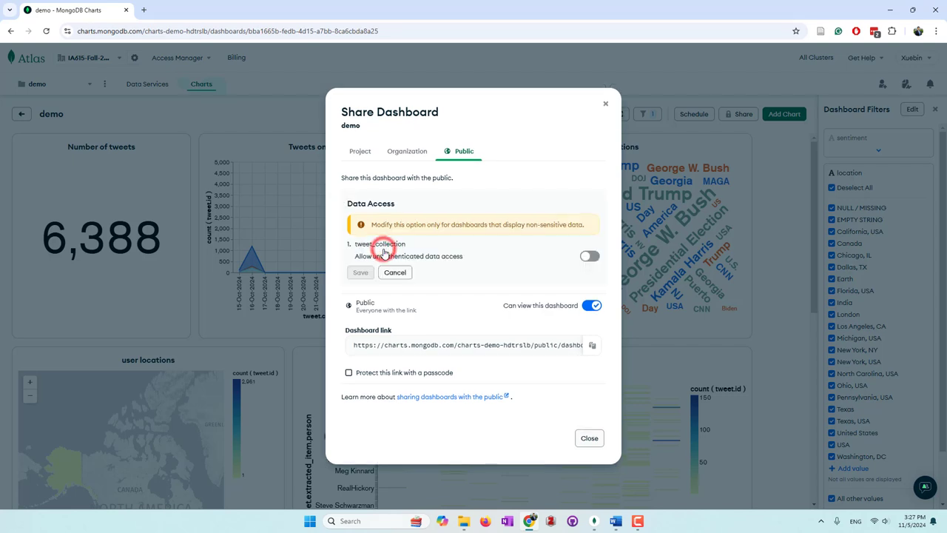
{"action": "left_click", "coordinate": [592, 257]}
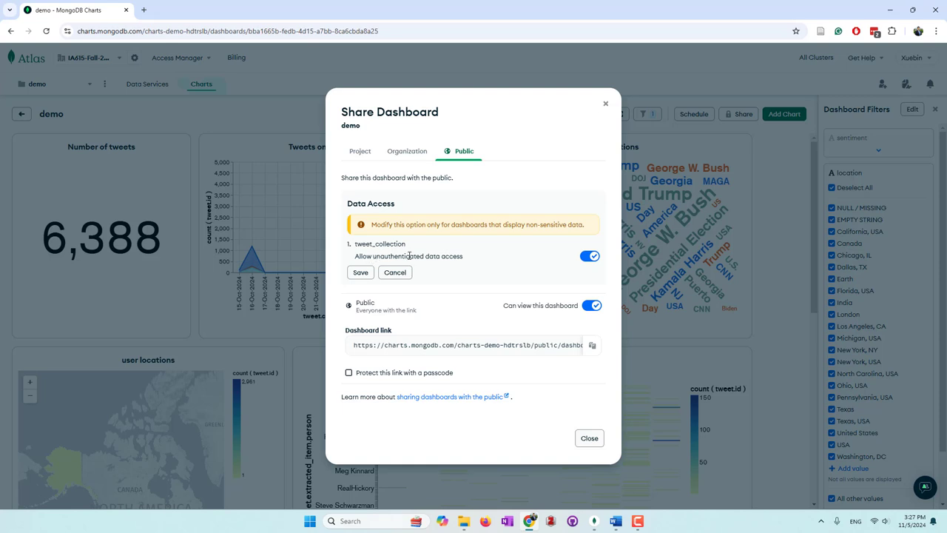
{"action": "left_click", "coordinate": [360, 272]}
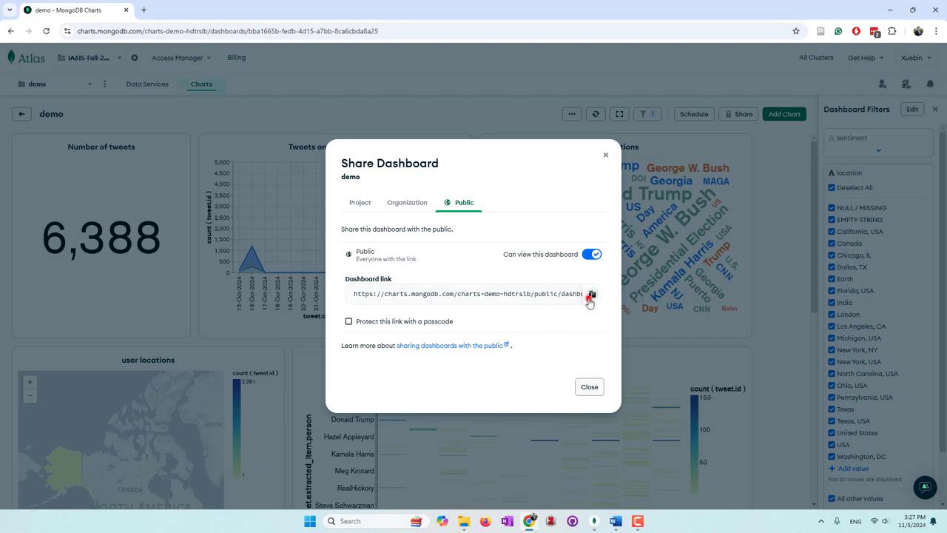
Step: Copy the public dashboard link and open a new browser window
{"action": "left_click", "coordinate": [590, 296]}
{"action": "left_click", "coordinate": [936, 31]}
{"action": "left_click", "coordinate": [835, 108]}
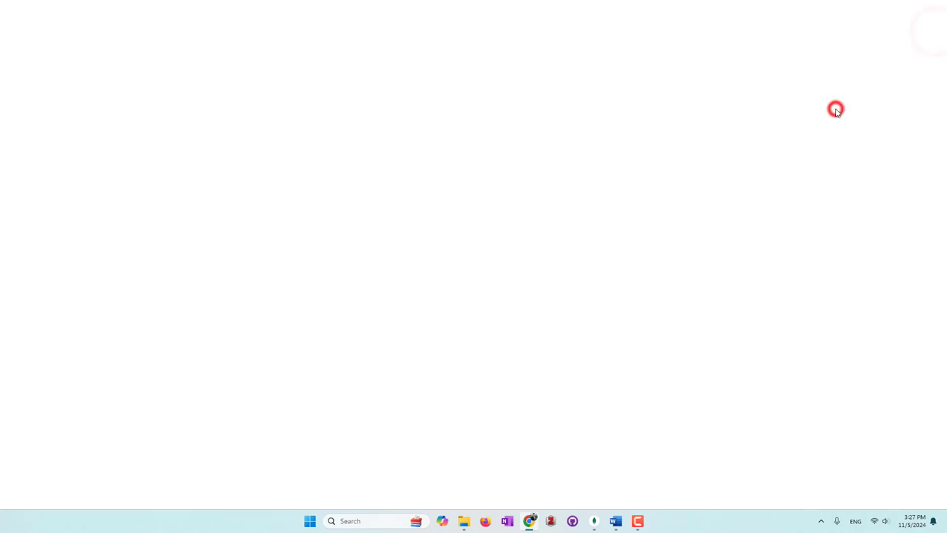
Step: Open the copied public link to the demo dashboard in the new incognito browser window
{"action": "key", "text": "ctrl+v"}
{"action": "key", "text": "Return"}
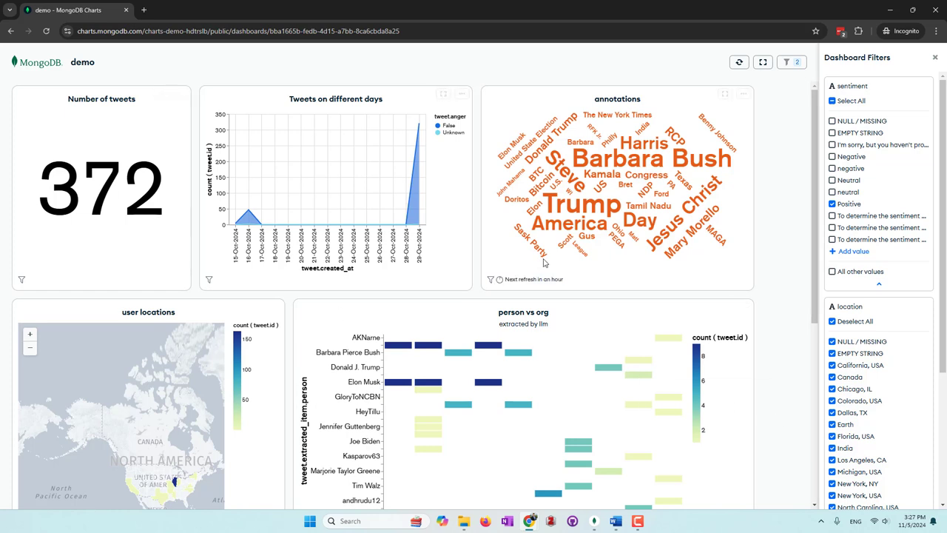
Step: Select all values in the sentiment filter of the public dashboard and review the refreshed charts
{"action": "left_click", "coordinate": [833, 101]}
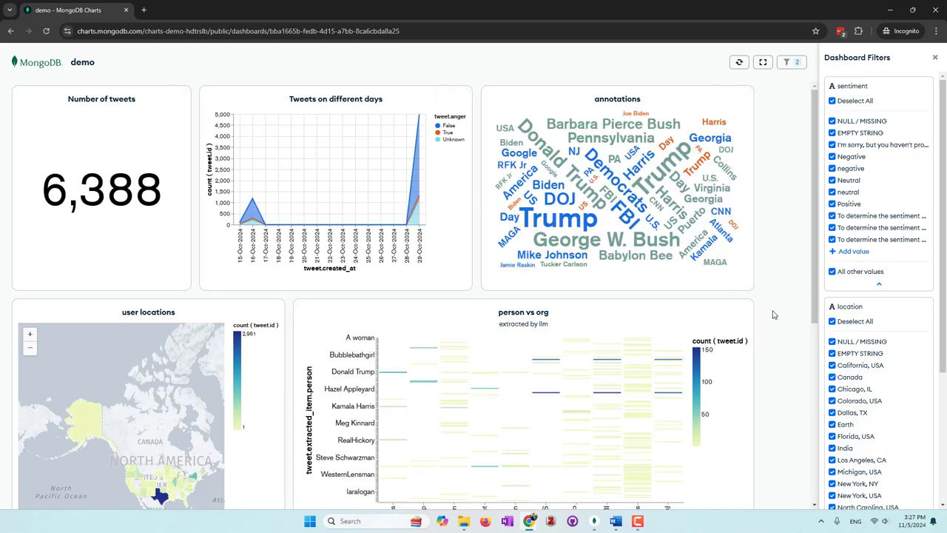
{"action": "scroll", "coordinate": [772, 315], "scroll_direction": "down", "scroll_amount": 4}
{"action": "scroll", "coordinate": [773, 315], "scroll_direction": "up", "scroll_amount": 3}
{"action": "scroll", "coordinate": [772, 315], "scroll_direction": "down", "scroll_amount": 3}
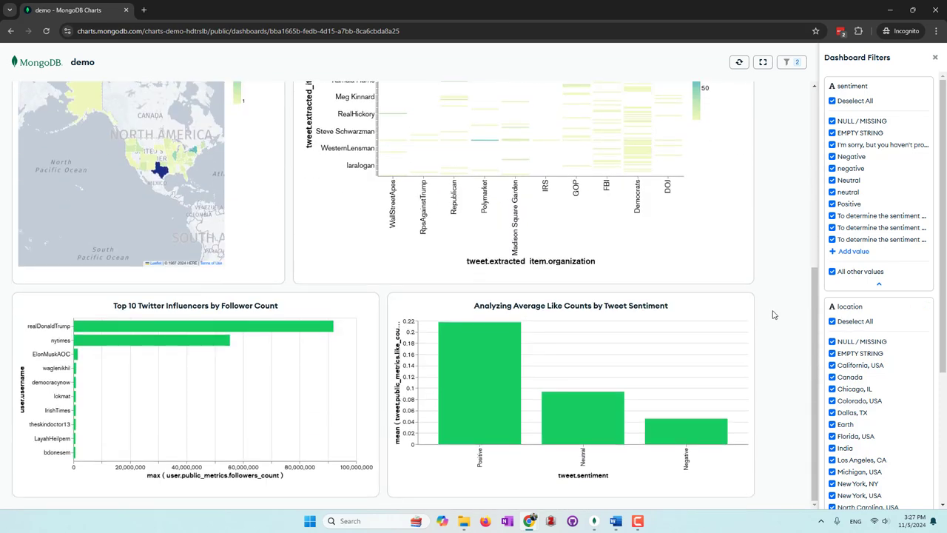
{"action": "scroll", "coordinate": [773, 315], "scroll_direction": "up", "scroll_amount": 5}
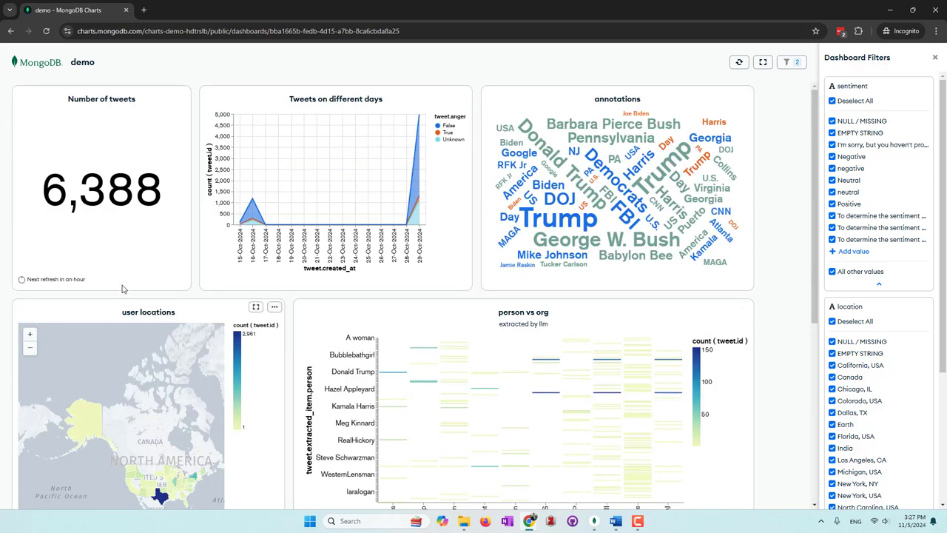
Step: Filter the public dashboard to New York from the user locations map and review the updated charts
{"action": "scroll", "coordinate": [123, 290], "scroll_direction": "down", "scroll_amount": 2}
{"action": "left_click_drag", "start_coordinate": [222, 345], "coordinate": [130, 340]}
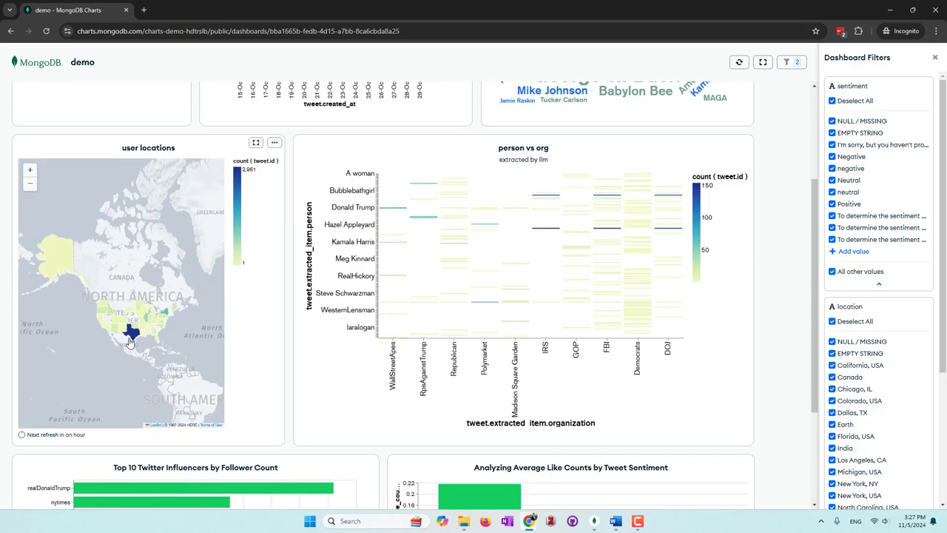
{"action": "mouse_move", "coordinate": [167, 316]}
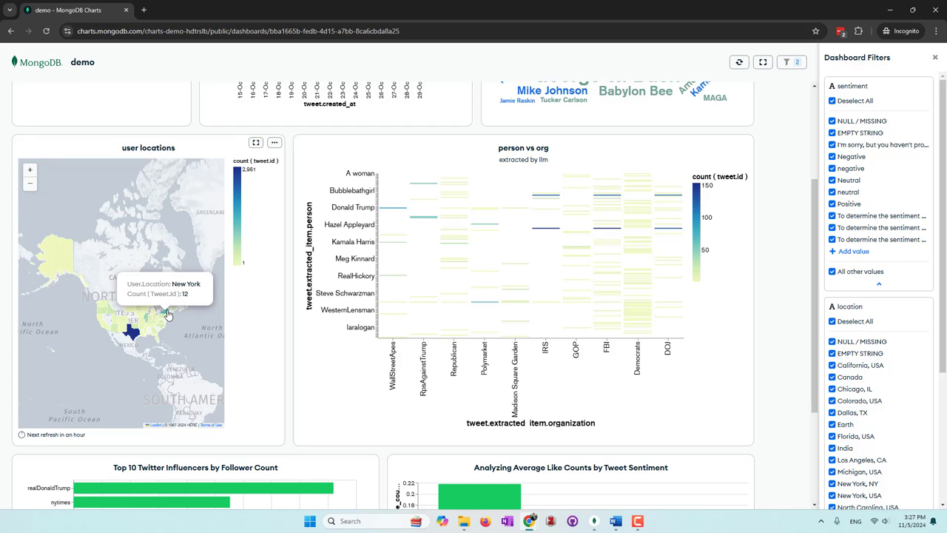
{"action": "left_click", "coordinate": [167, 314]}
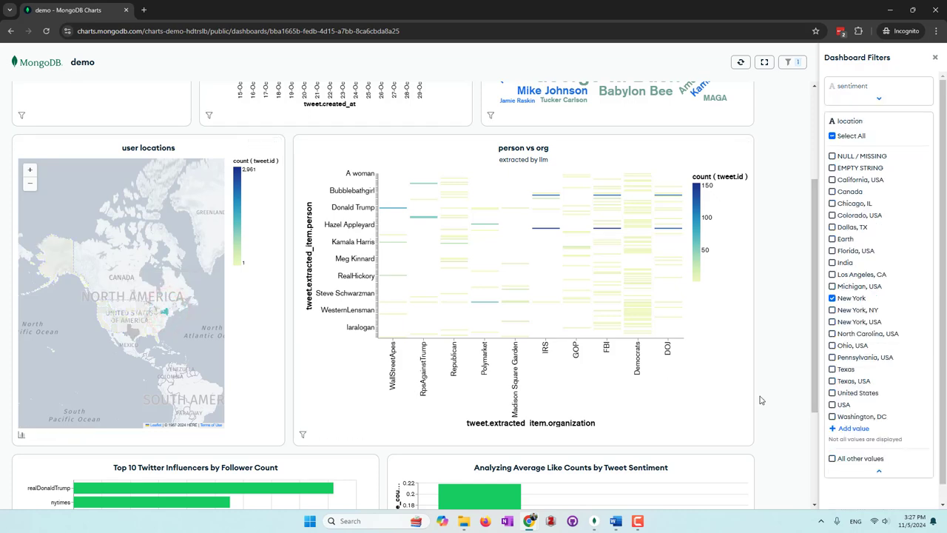
{"action": "scroll", "coordinate": [760, 400], "scroll_direction": "down", "scroll_amount": 2}
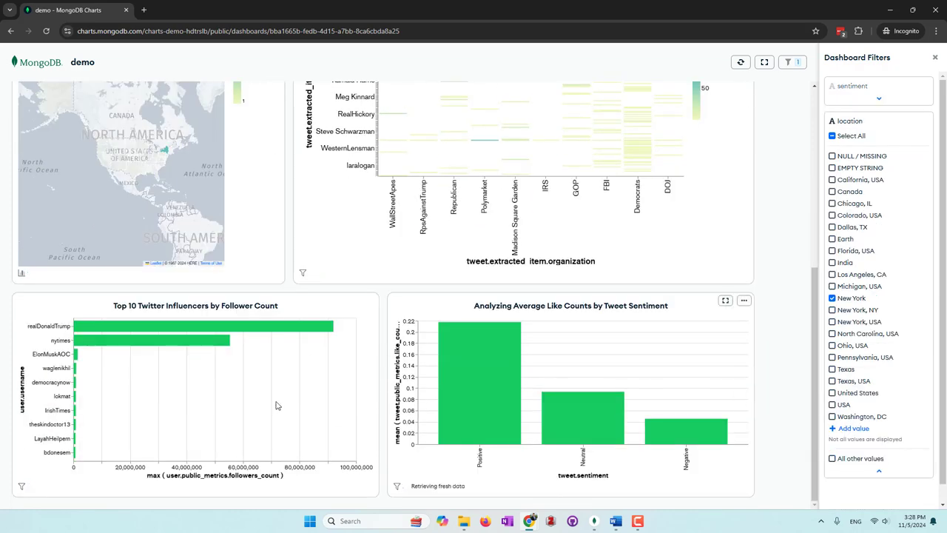
{"action": "scroll", "coordinate": [381, 455], "scroll_direction": "up", "scroll_amount": 4}
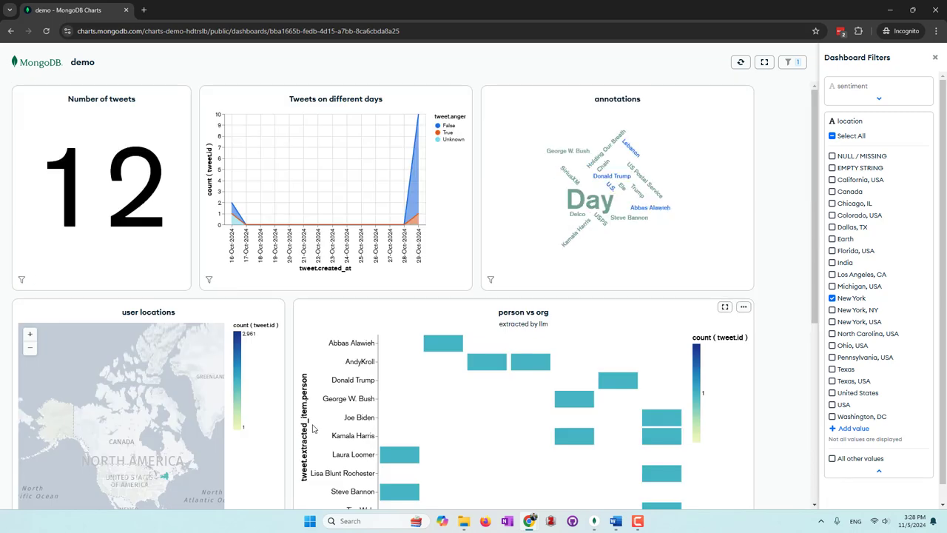
{"action": "scroll", "coordinate": [117, 277], "scroll_direction": "down", "scroll_amount": 4}
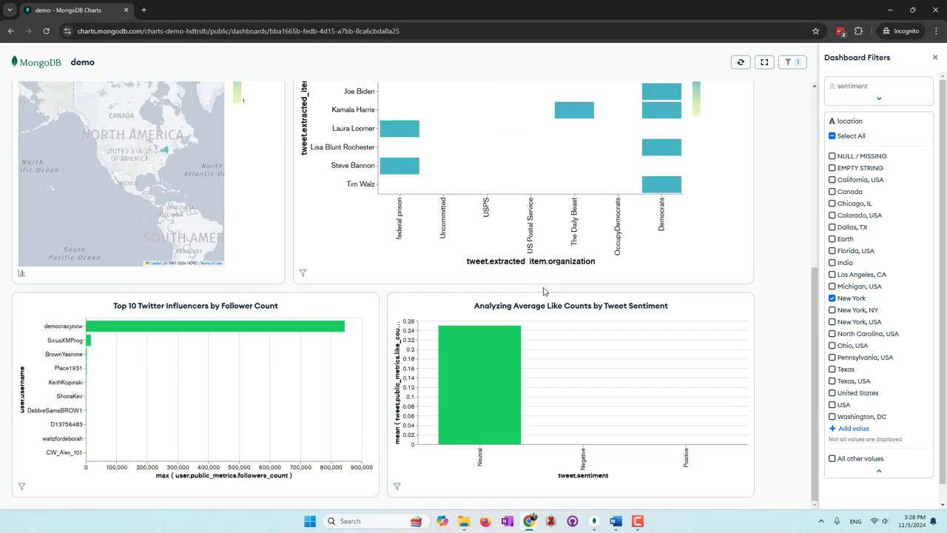